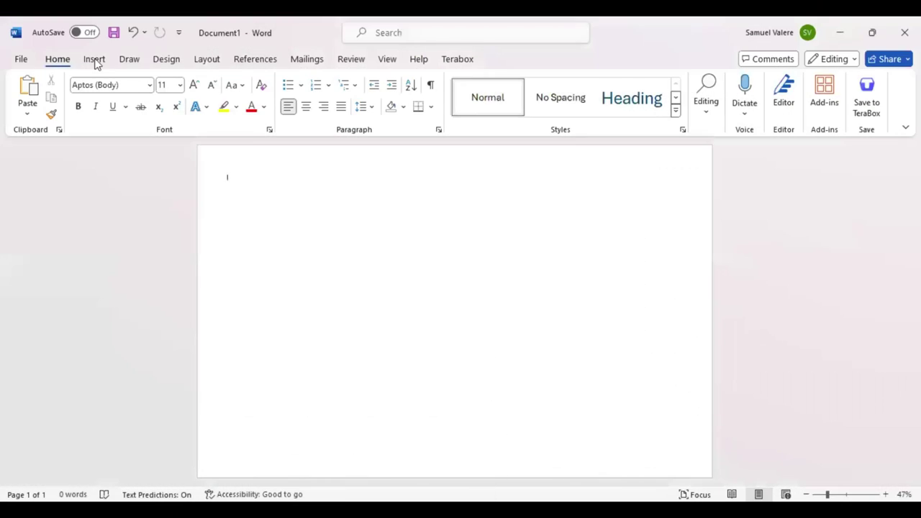
Draw a rectangle and stretch it to cover the whole page.
left_click(203, 81)
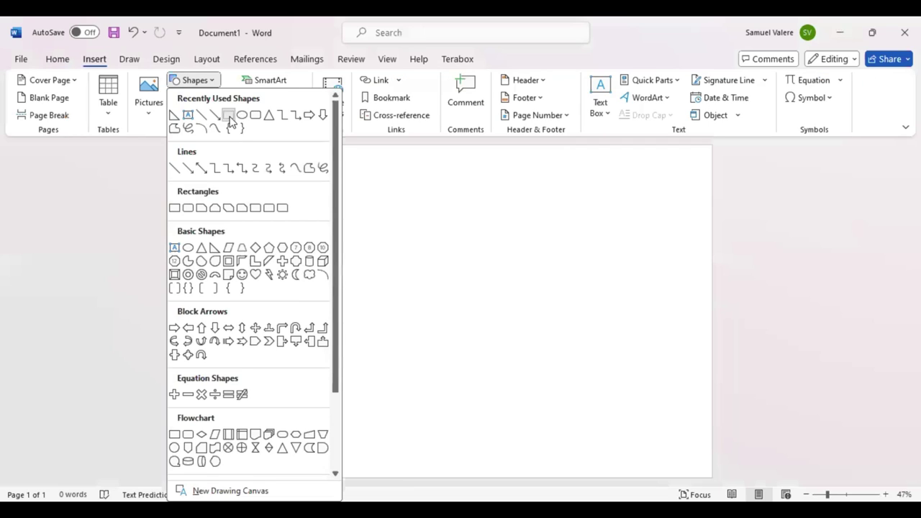
left_click_drag(288, 159, 712, 477)
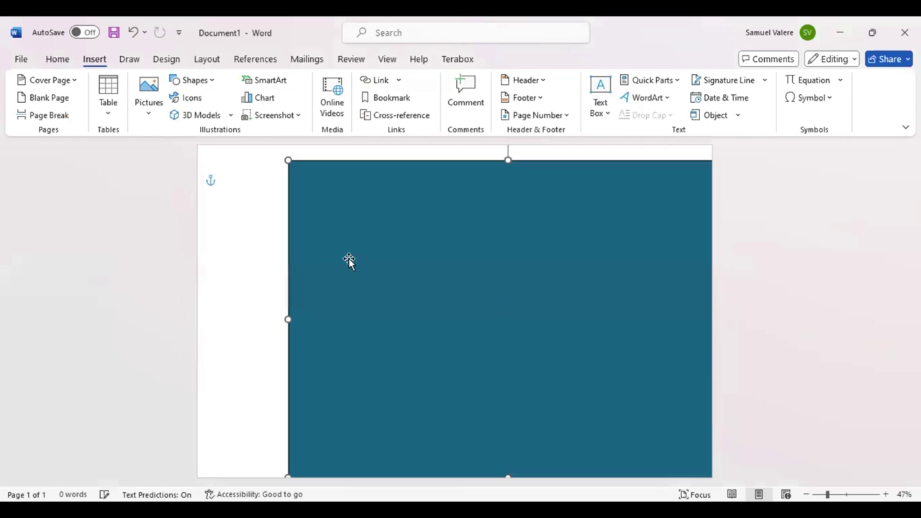
left_click_drag(286, 325, 134, 315)
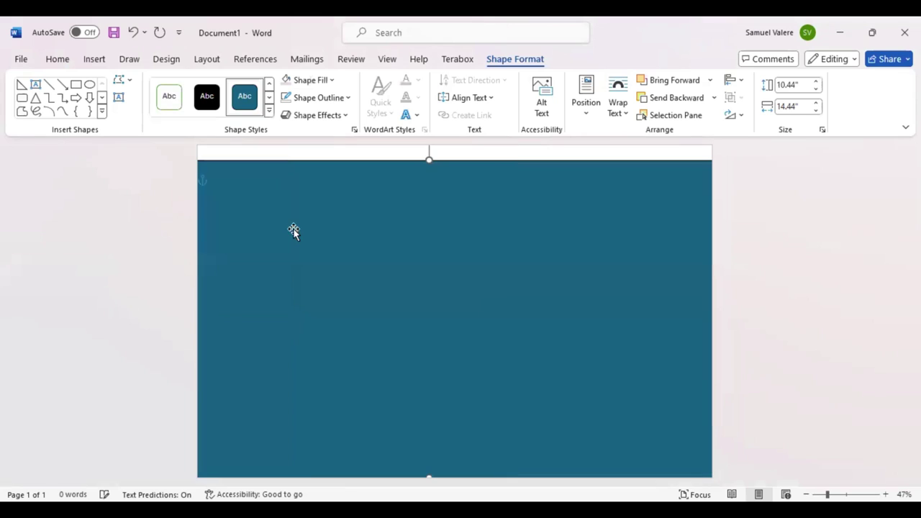
left_click_drag(432, 122, 434, 124)
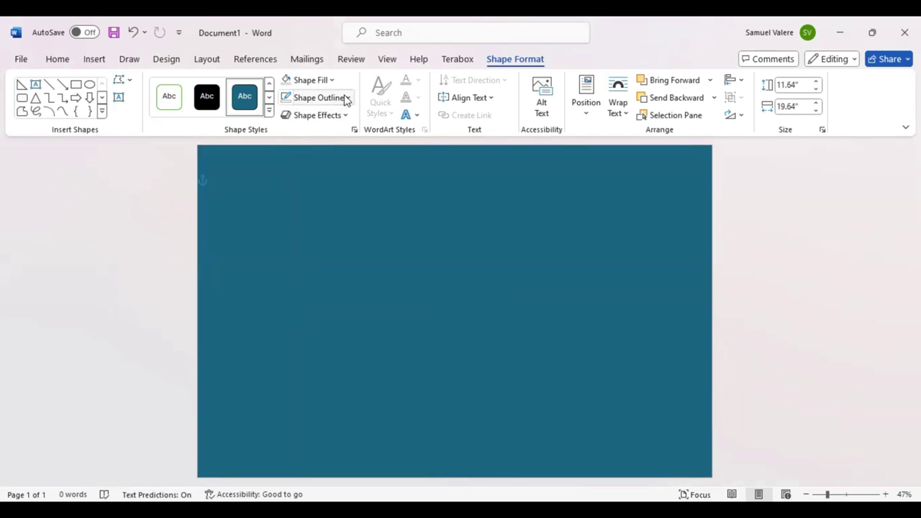
Remove the rectangle's outline and fill it Light Gray, Background 2, Darker 10%.
left_click(319, 97)
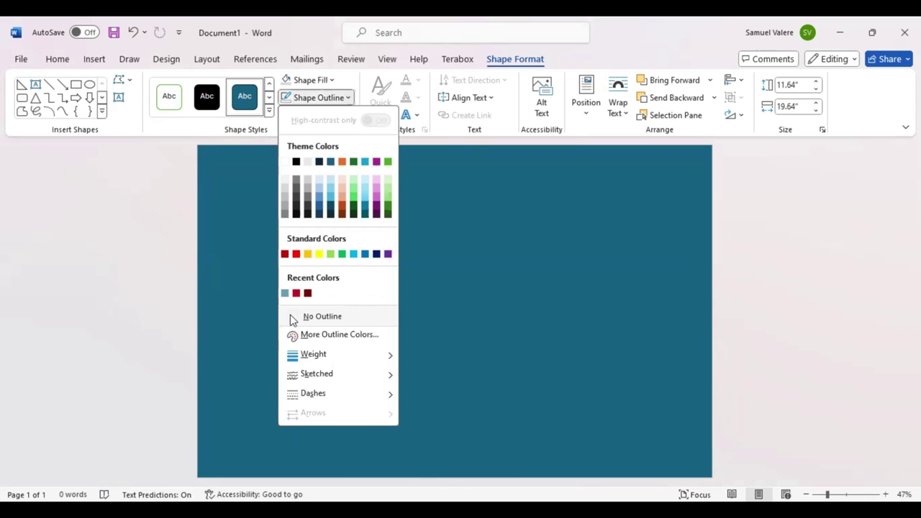
left_click(291, 314)
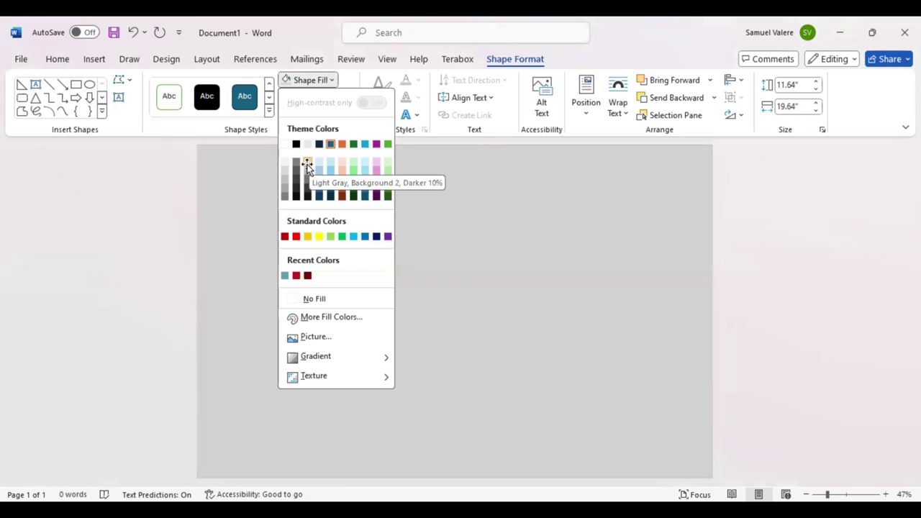
left_click(307, 166)
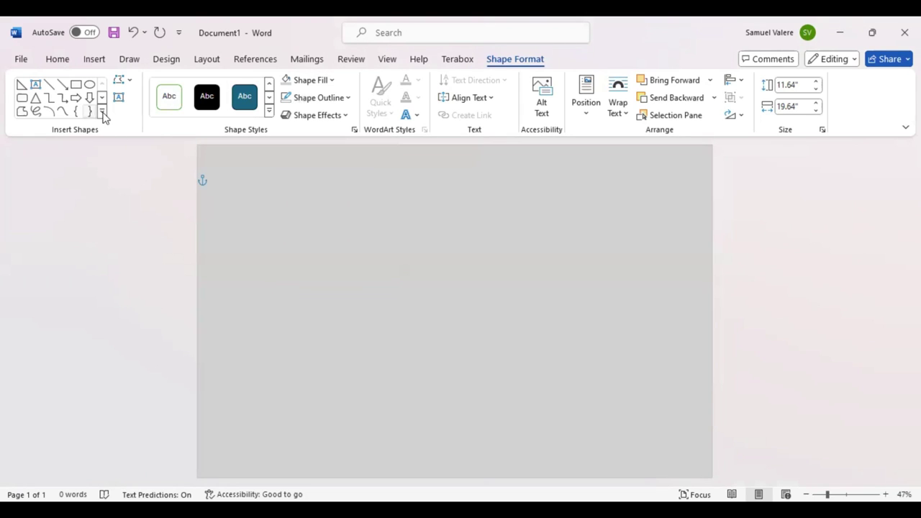
Draw an isosceles triangle and rotate it to point downward.
left_click(102, 112)
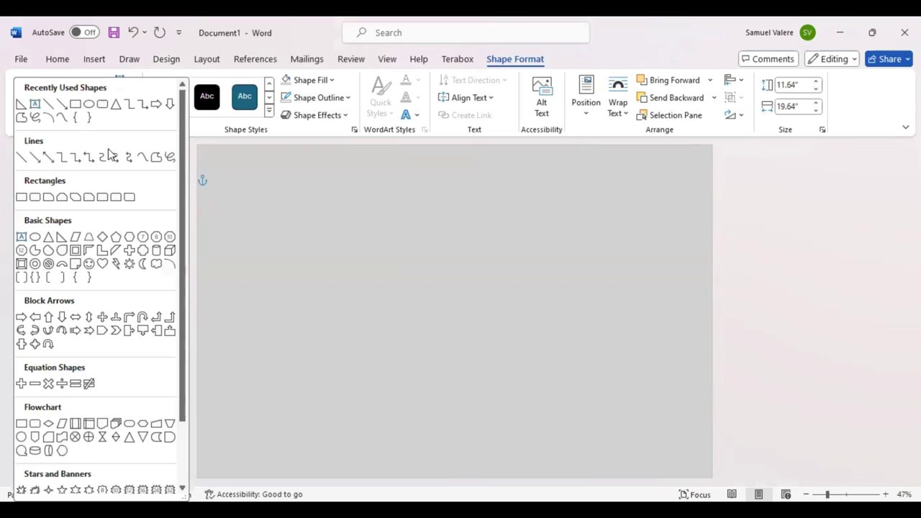
left_click(47, 237)
left_click_drag(322, 194, 750, 291)
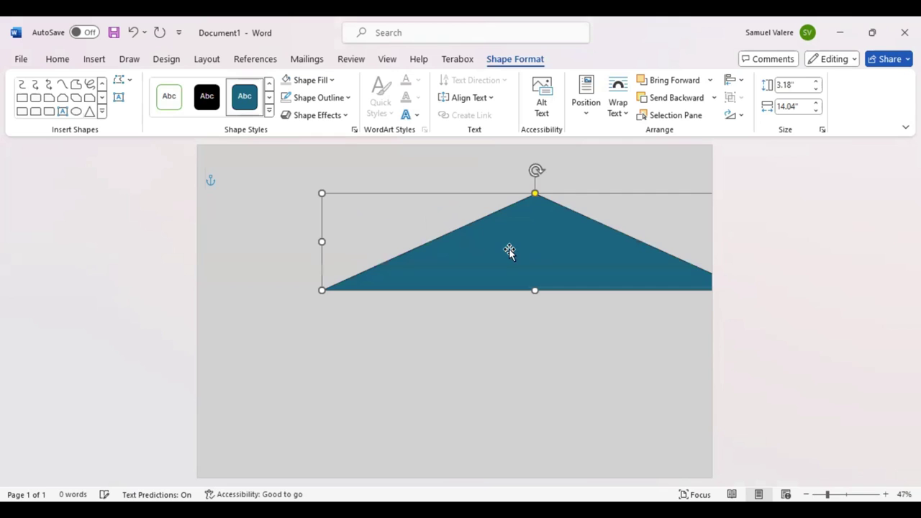
left_click_drag(510, 251, 441, 251)
mouse_move(482, 184)
left_mouse_down()
mouse_move(461, 267)
mouse_move(468, 273)
mouse_move(456, 189)
left_mouse_up()
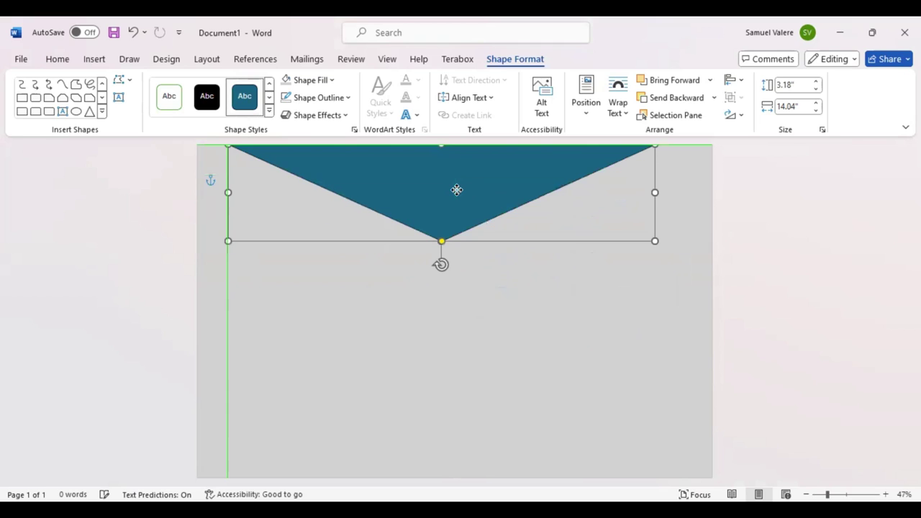
Stretch the triangle across the page top to 24.11" wide and 3.87" tall.
left_click_drag(228, 192, 87, 197)
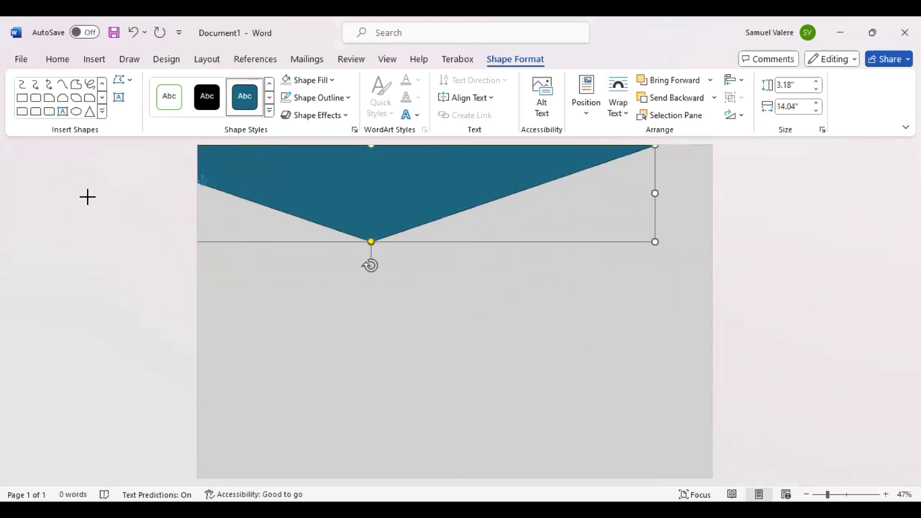
left_click_drag(655, 193, 818, 197)
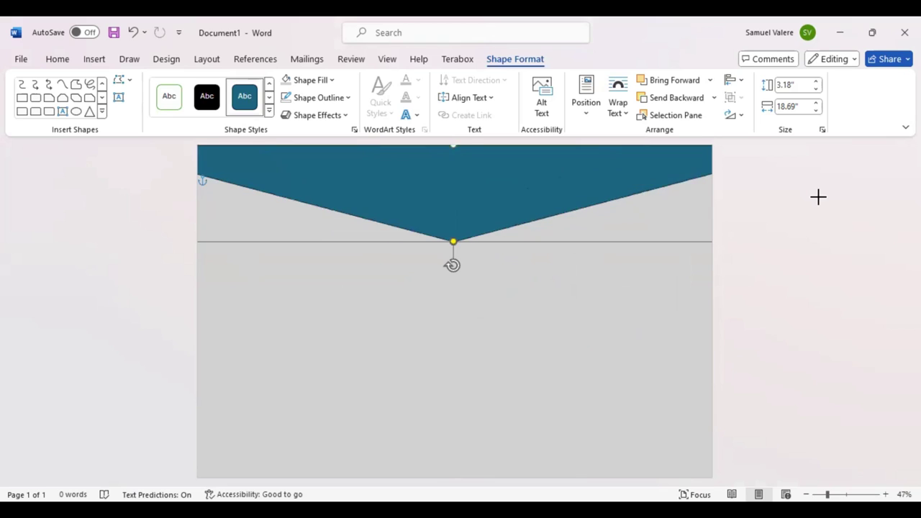
mouse_move(438, 194)
left_mouse_down()
mouse_move(414, 195)
mouse_move(450, 204)
left_mouse_up()
left_click_drag(461, 157, 456, 139)
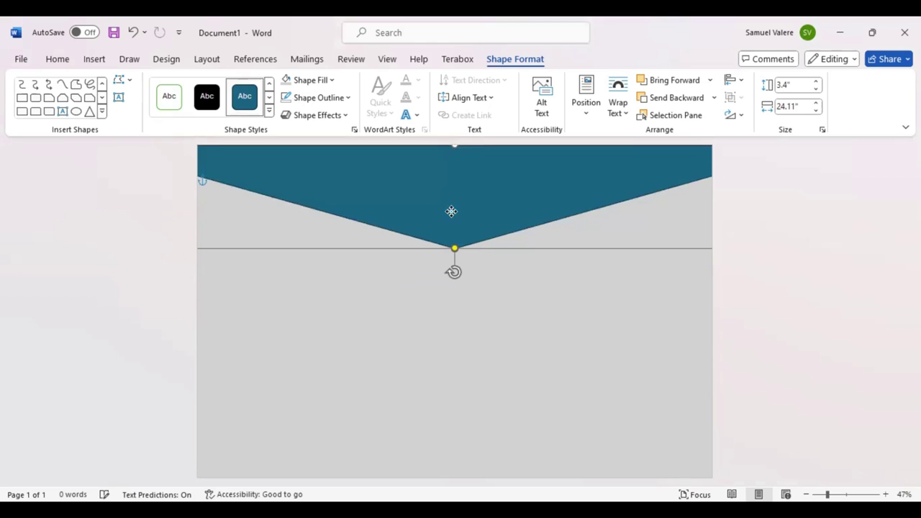
left_click_drag(456, 157, 456, 139)
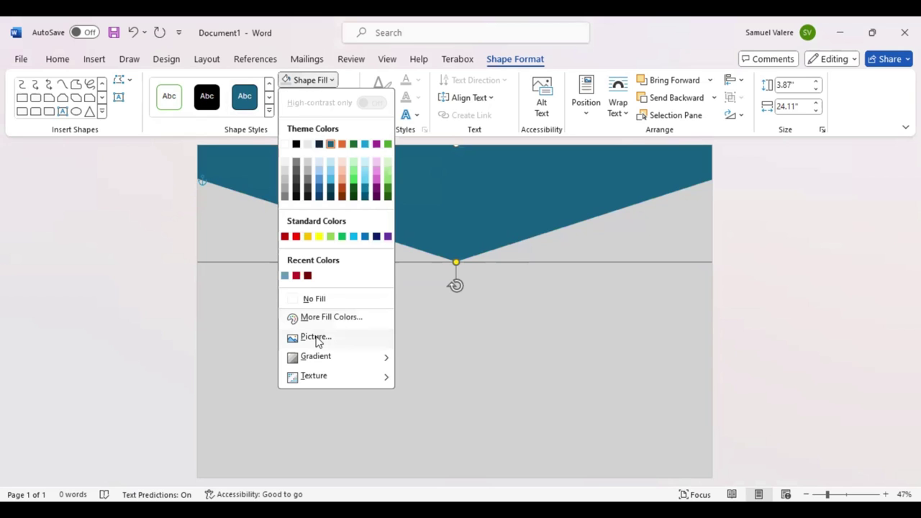
Switch the triangle to a gradient fill and remove the extra gradient stops.
left_click(314, 340)
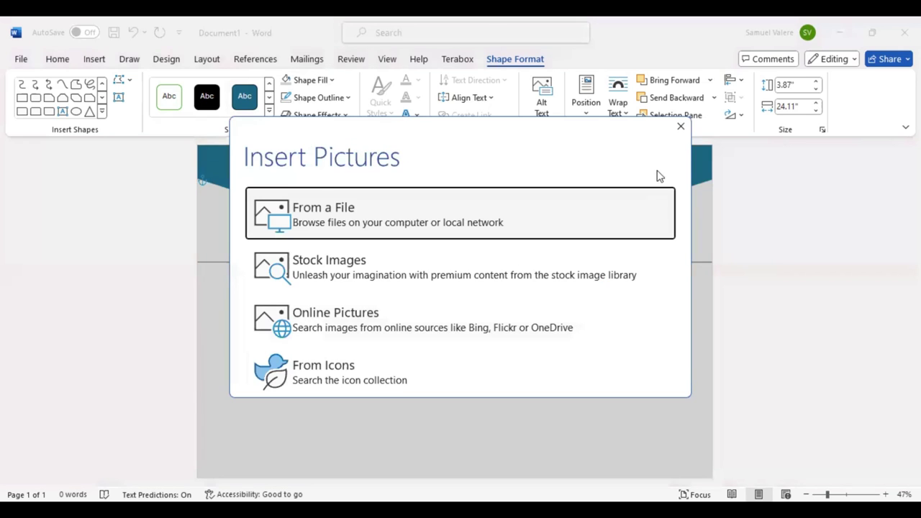
left_click(681, 126)
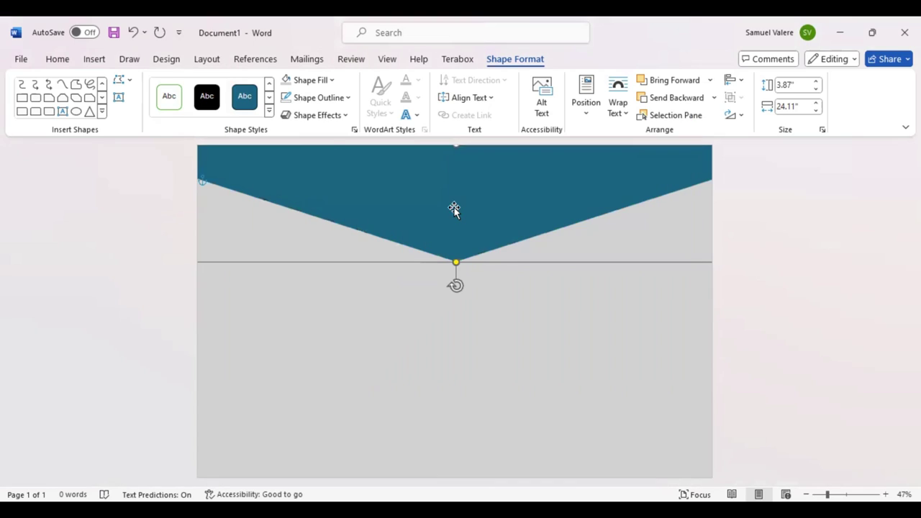
left_click(329, 80)
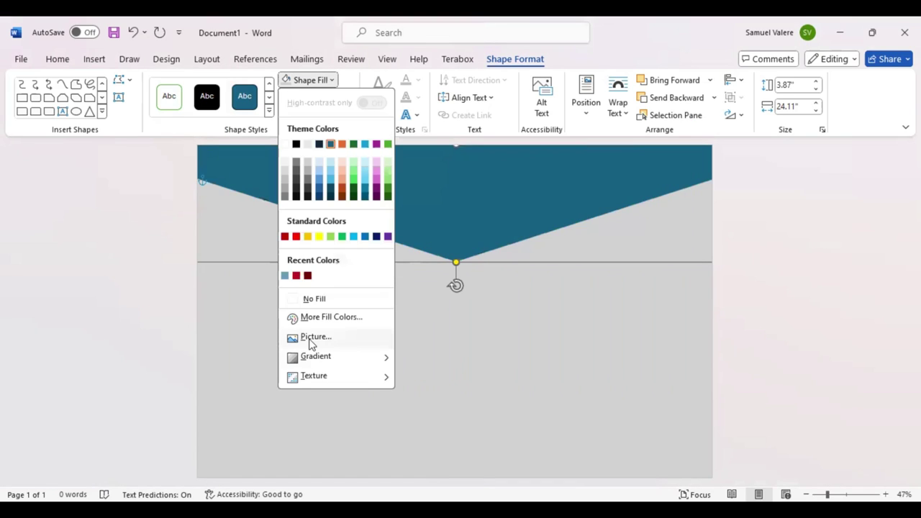
mouse_move(338, 356)
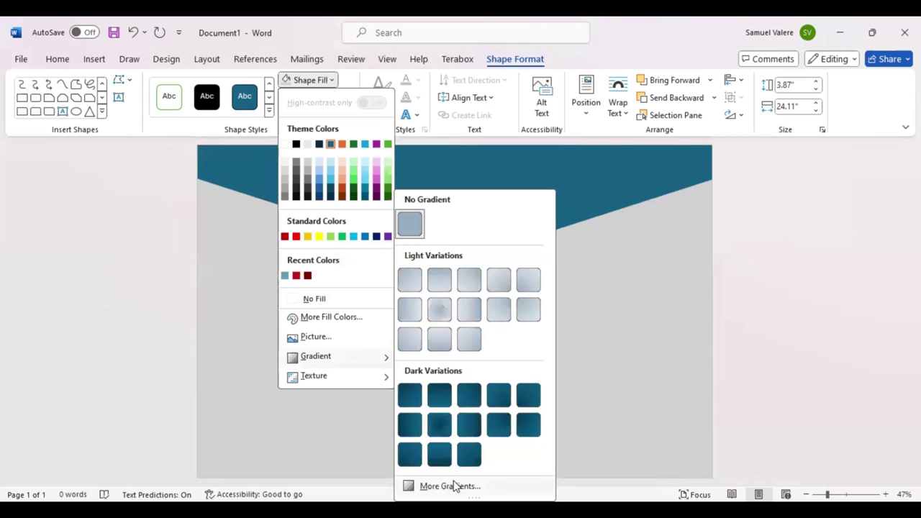
left_click(450, 485)
left_click(757, 261)
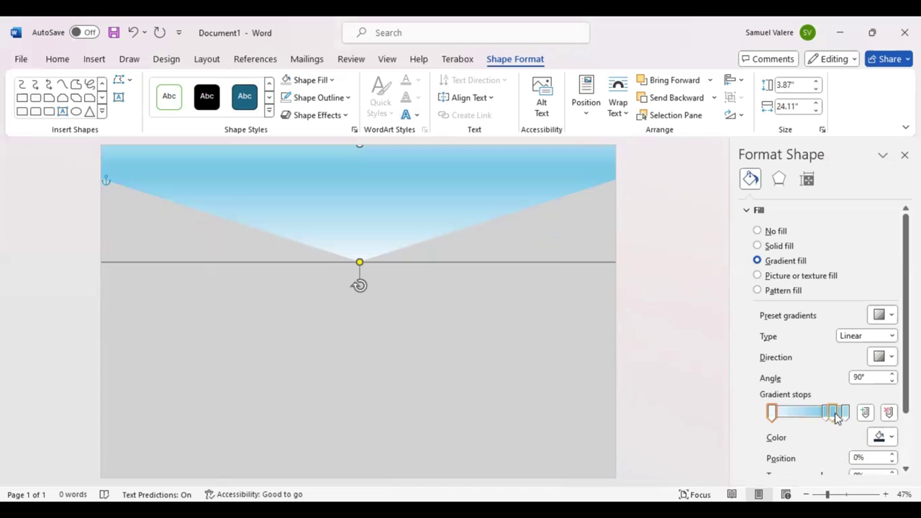
left_click(888, 412)
left_click(889, 413)
left_click(888, 412)
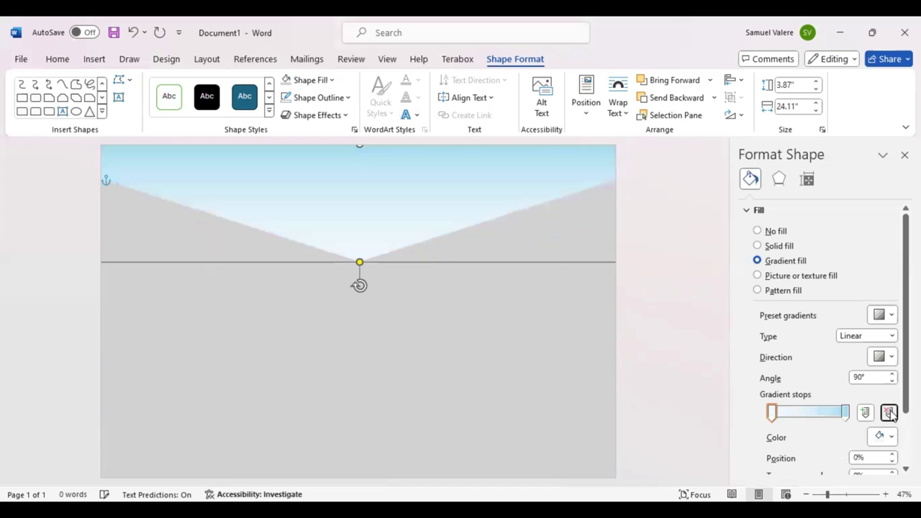
Colour both remaining gradient stops dark red.
left_click(844, 411)
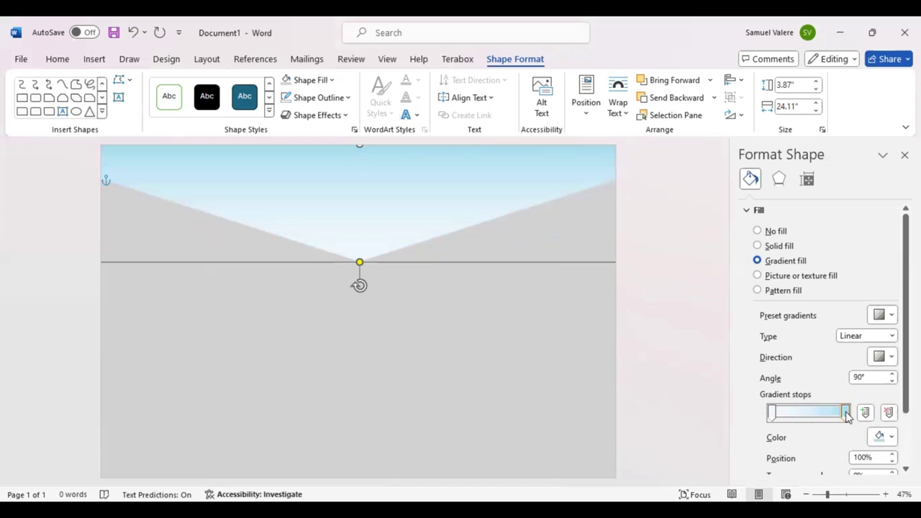
left_click(892, 437)
left_click(892, 440)
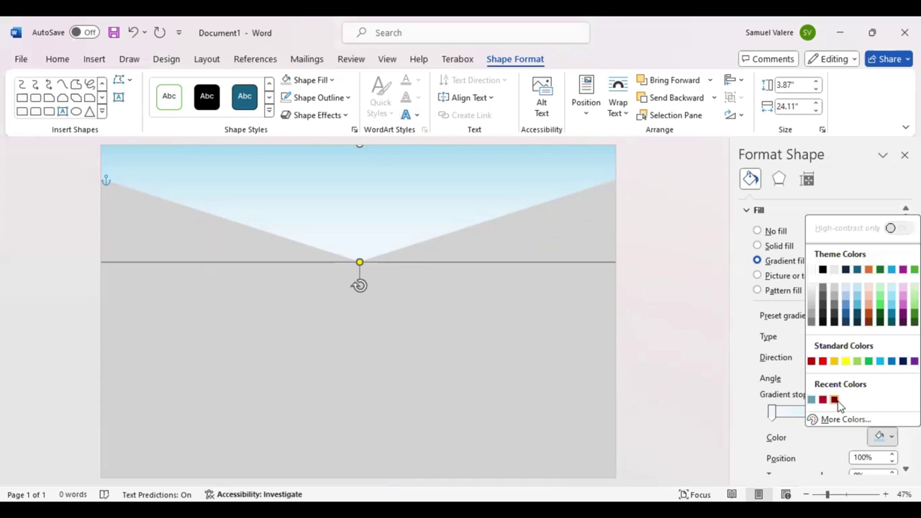
left_click(834, 400)
left_click(771, 412)
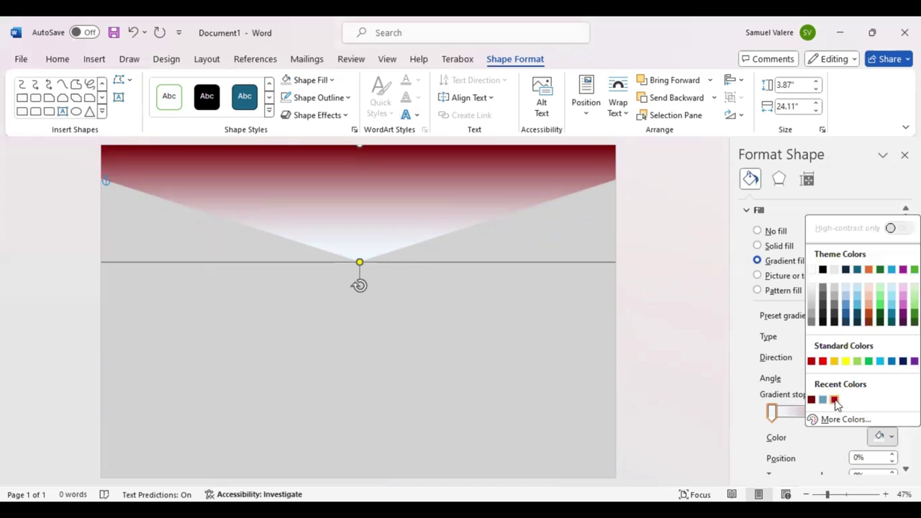
left_click(834, 400)
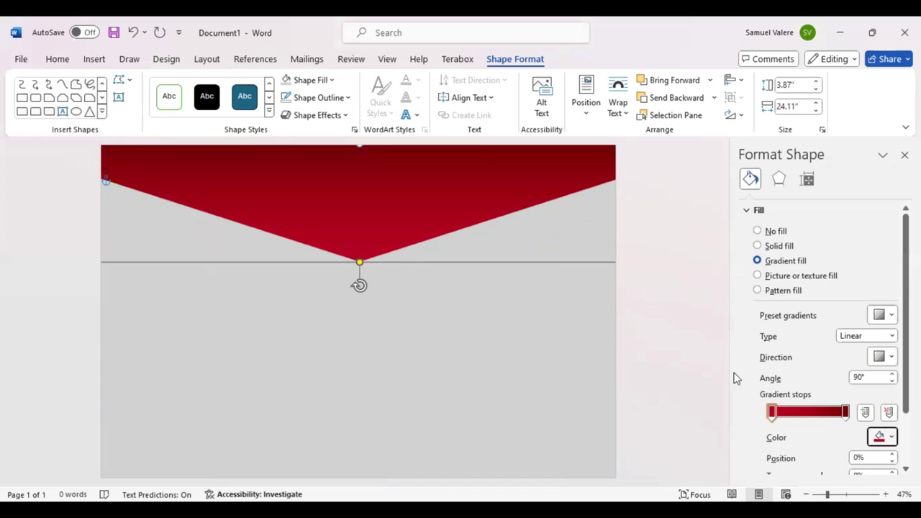
Brighten the left gradient stop to a custom bright red (#EC3845).
left_click(844, 412)
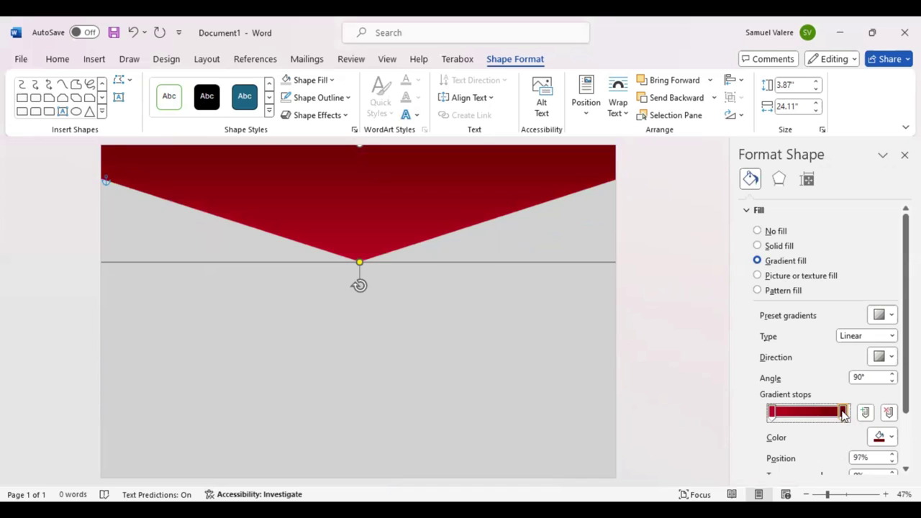
left_click(773, 414)
scroll(820, 431, "down", 2)
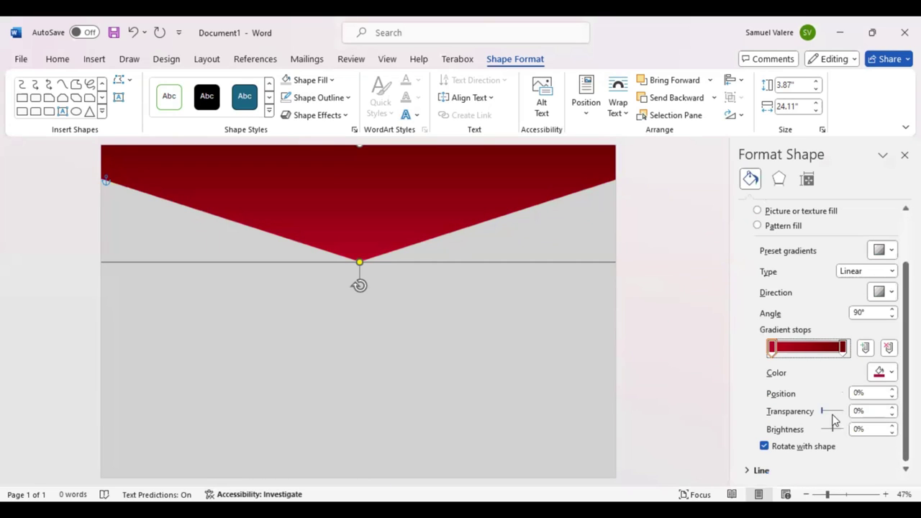
left_click(892, 374)
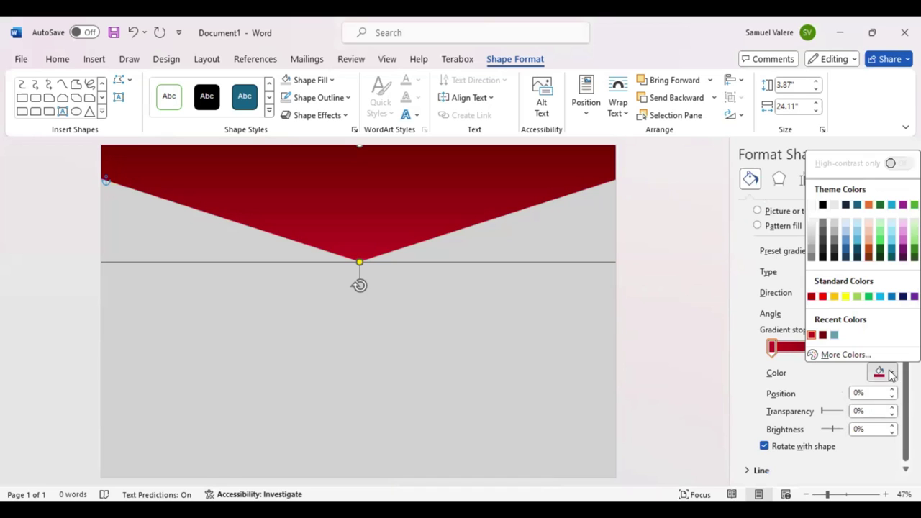
left_click(836, 357)
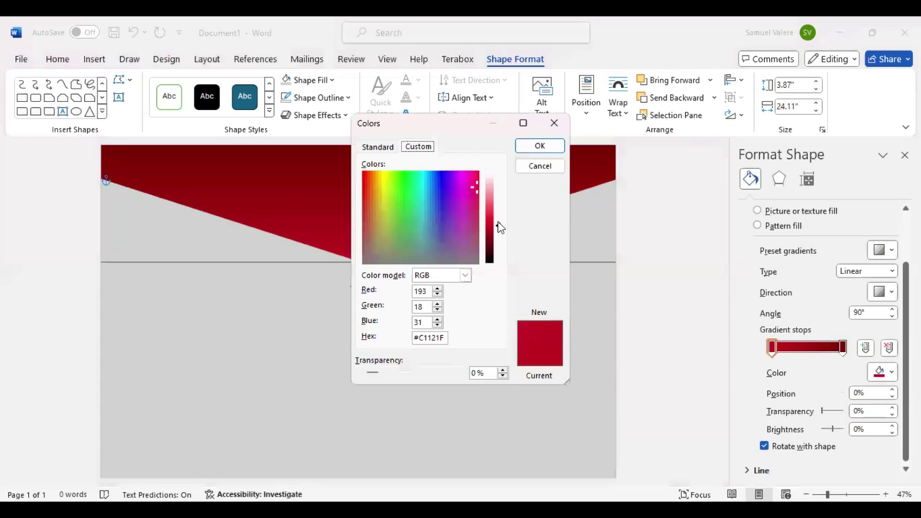
left_click_drag(498, 230, 499, 219)
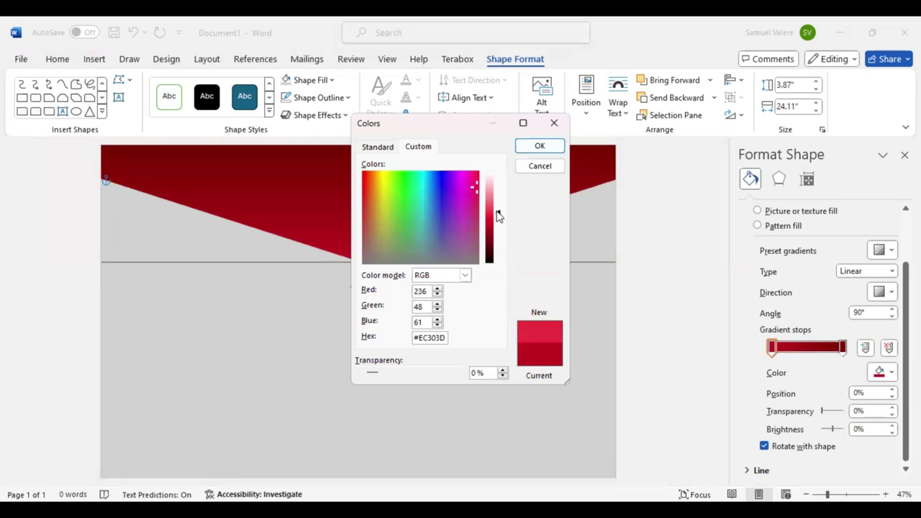
left_click_drag(497, 215, 498, 216)
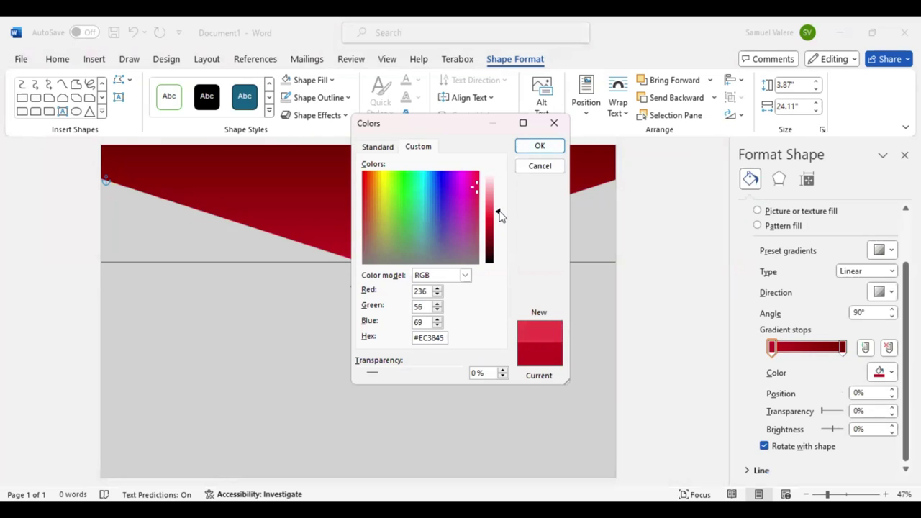
left_click(539, 151)
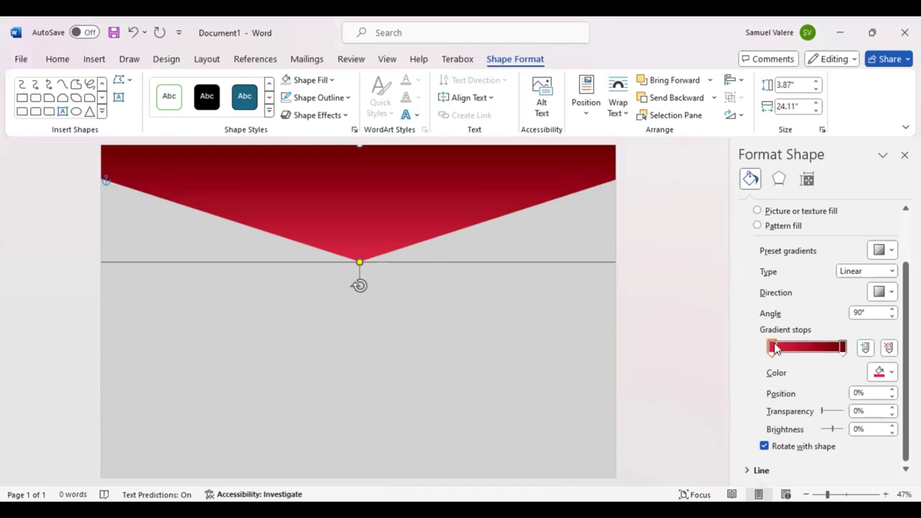
Move the left gradient stop to 13% and stretch the chevron copy up to the page top.
left_click_drag(779, 348, 788, 350)
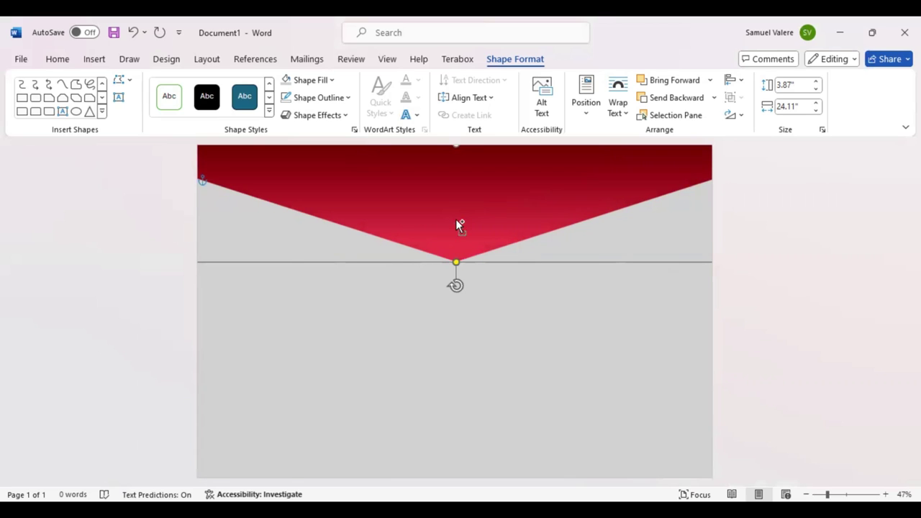
mouse_move(456, 220)
left_mouse_down()
mouse_move(459, 244)
mouse_move(435, 203)
mouse_move(448, 199)
left_mouse_up()
left_click_drag(452, 156, 453, 145)
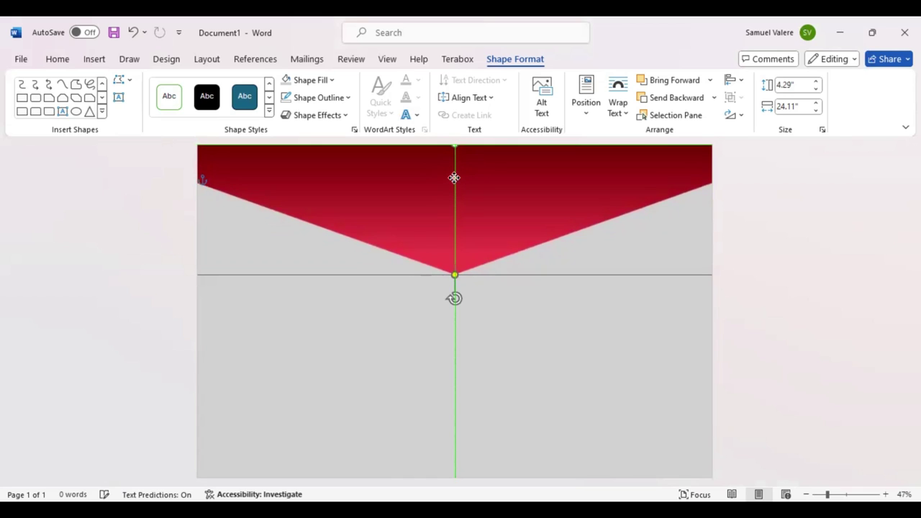
left_click_drag(454, 181, 453, 179)
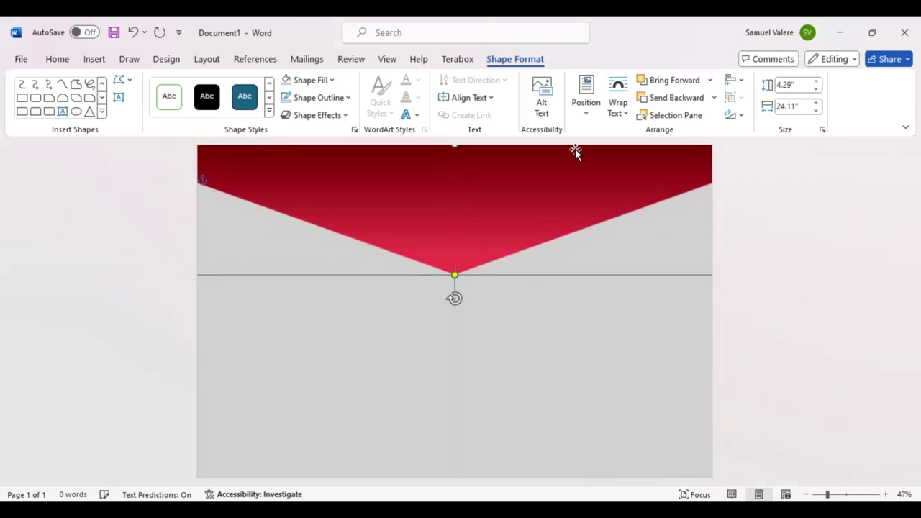
Fill the chevron copy blue and send it behind the red chevron.
left_click(332, 80)
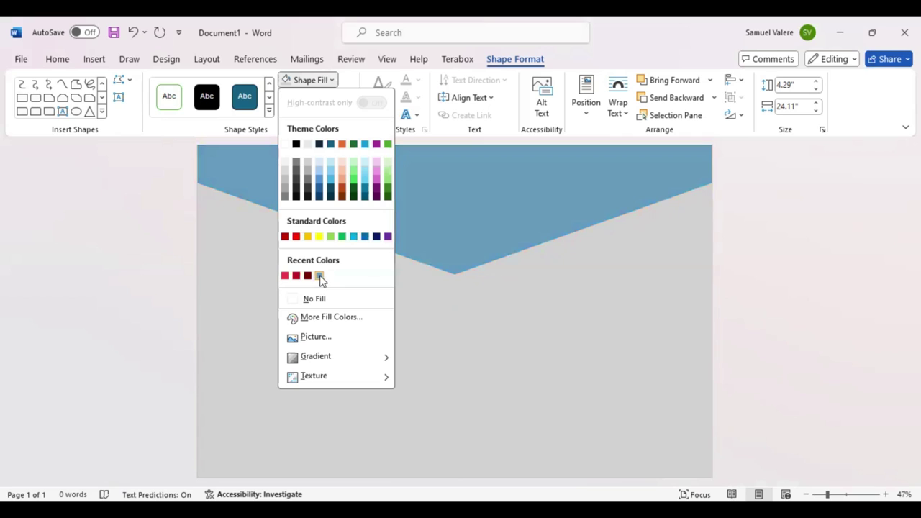
left_click(318, 275)
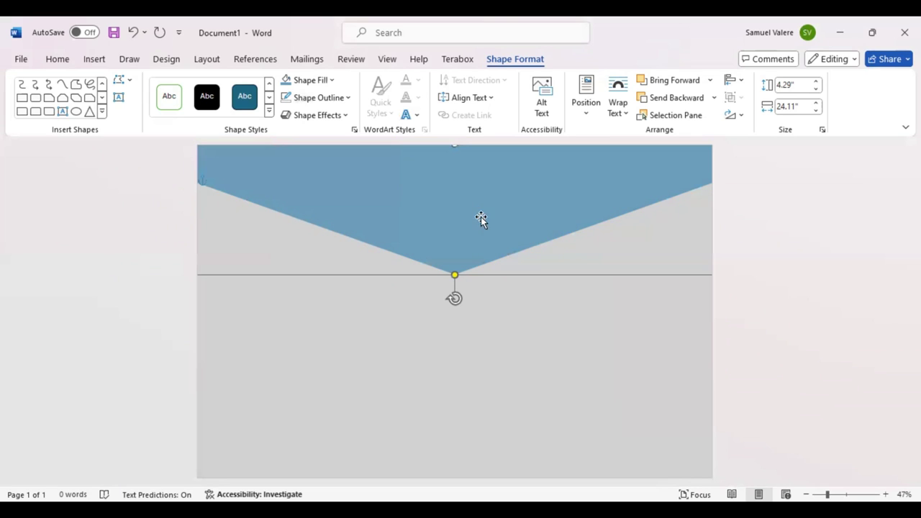
left_click(669, 97)
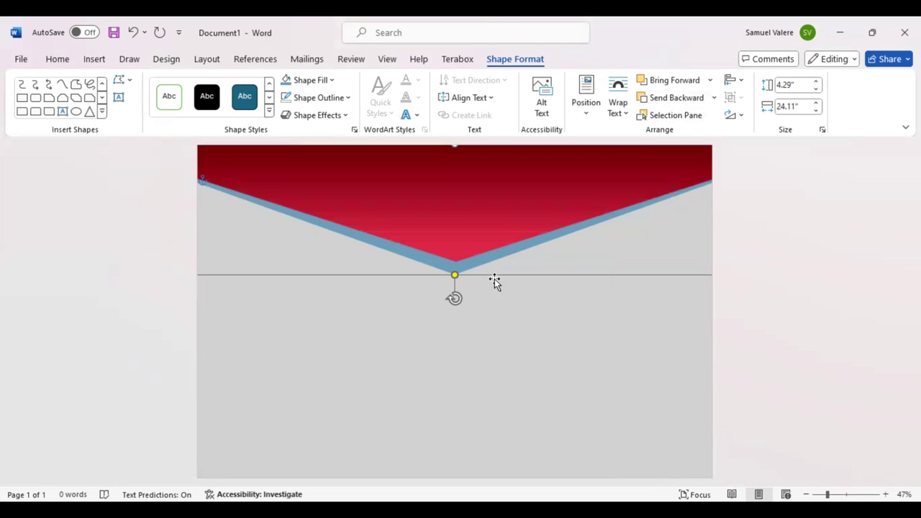
Resize the blue chevron to 4.38" by 26.4", centre it, and nudge it up slightly.
left_click_drag(485, 261, 485, 272)
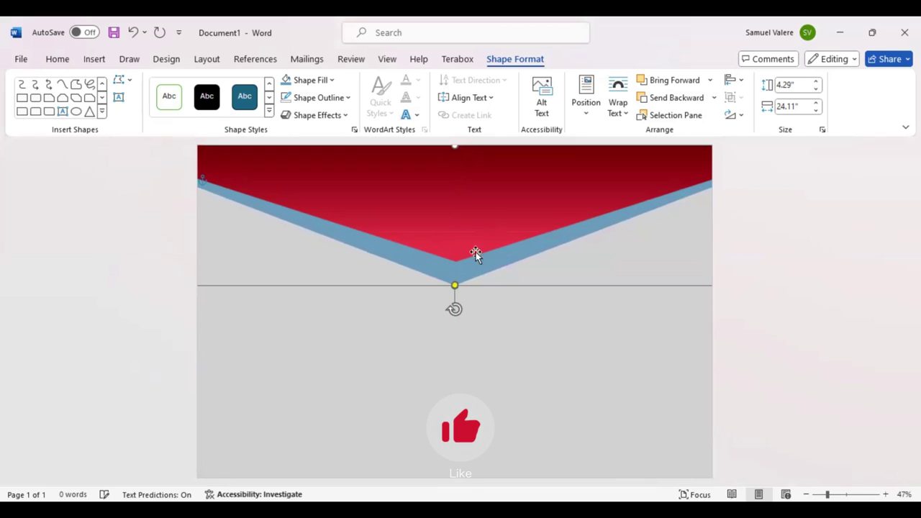
left_click_drag(492, 265, 492, 259)
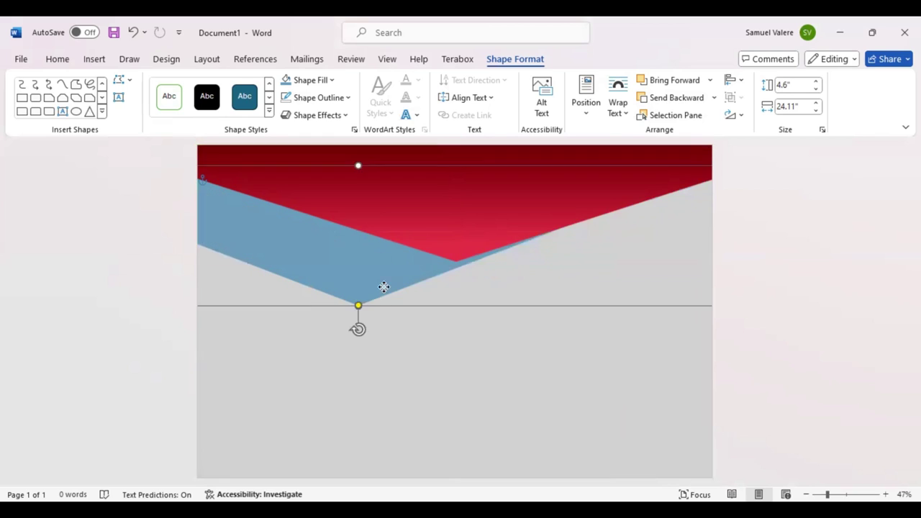
left_click_drag(493, 262, 366, 315)
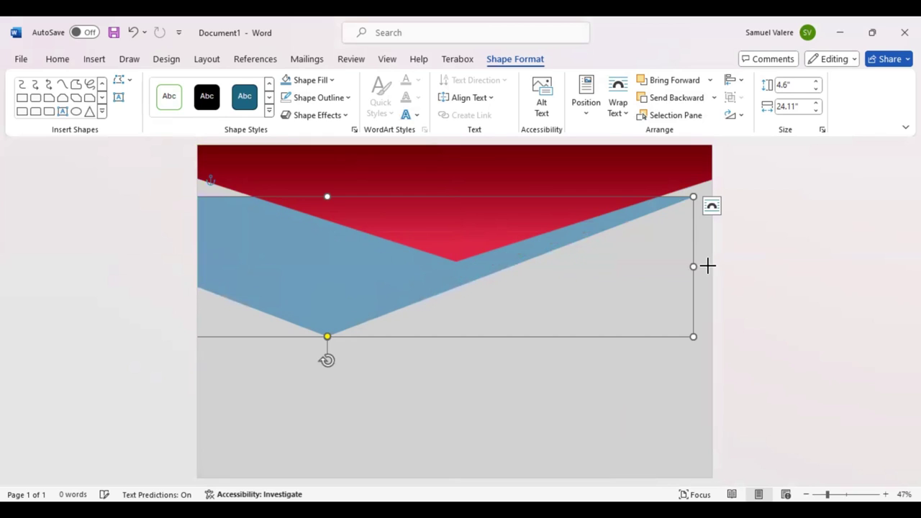
left_click_drag(707, 266, 732, 263)
mouse_move(364, 287)
left_mouse_down()
mouse_move(468, 259)
mouse_move(469, 229)
left_mouse_up()
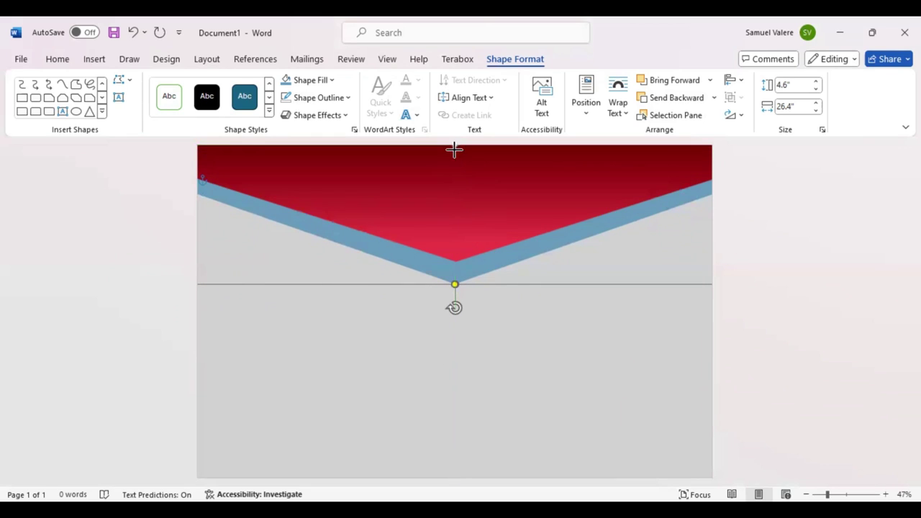
left_click_drag(454, 149, 454, 156)
left_click_drag(473, 269, 475, 260)
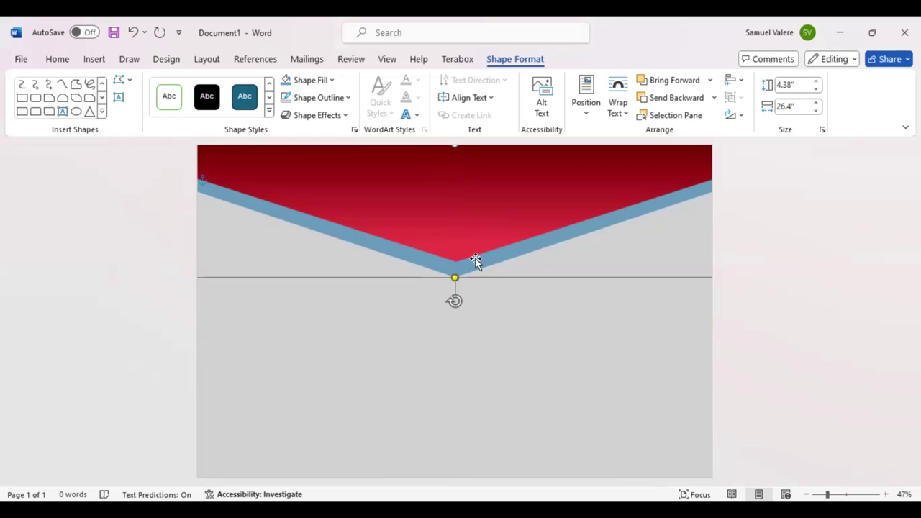
key("Up")
key("Up")
key("Up")
key("Up")
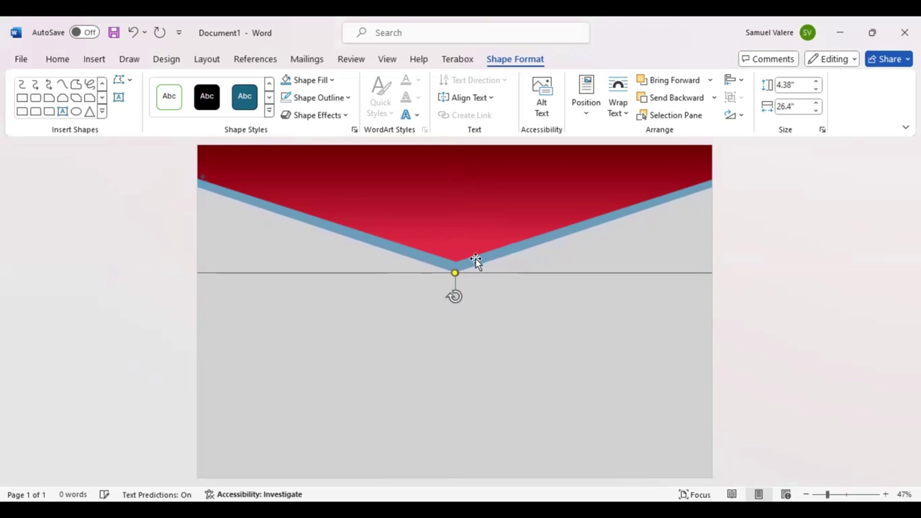
key("Up")
key("Up")
key("Up")
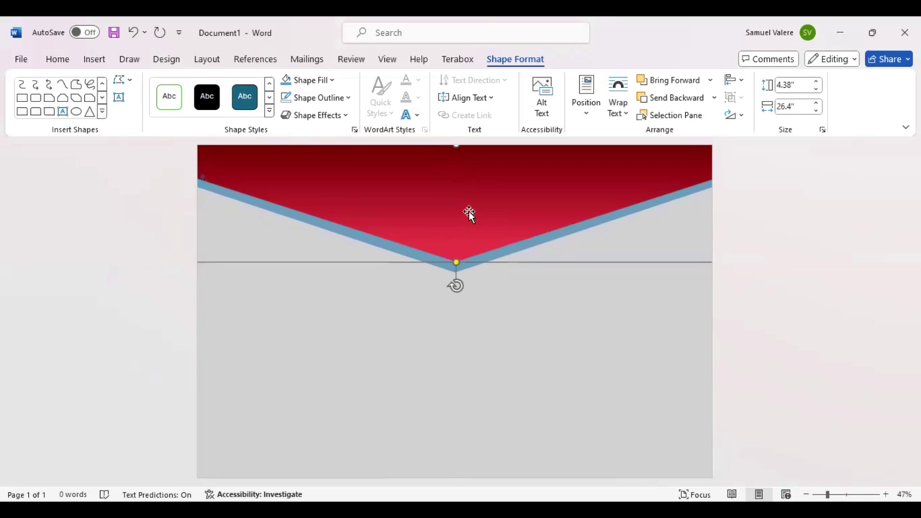
Duplicate the red chevron, rotate it upward, and centre it 11.33" wide at the page bottom.
mouse_move(465, 209)
left_mouse_down("ctrl")
mouse_move(465, 310)
mouse_move(367, 312)
left_mouse_up("ctrl")
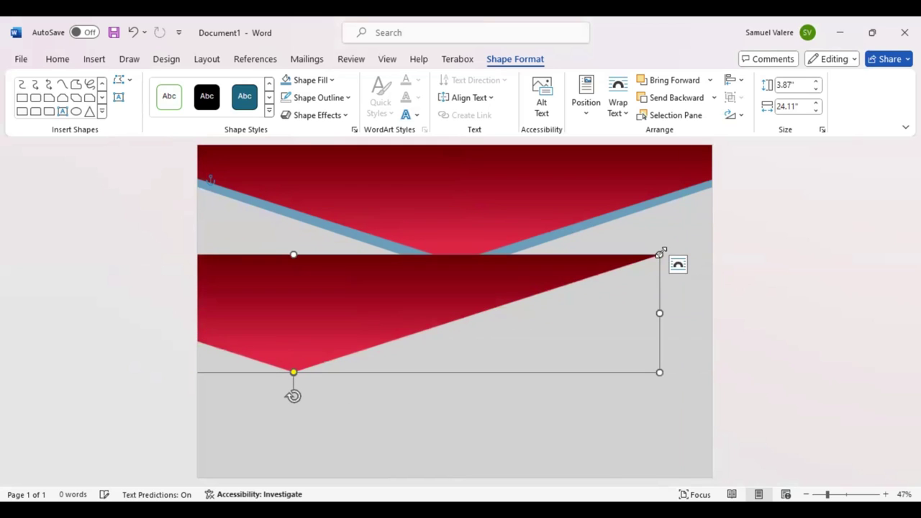
left_click_drag(659, 253, 489, 308)
left_click_drag(263, 335, 443, 352)
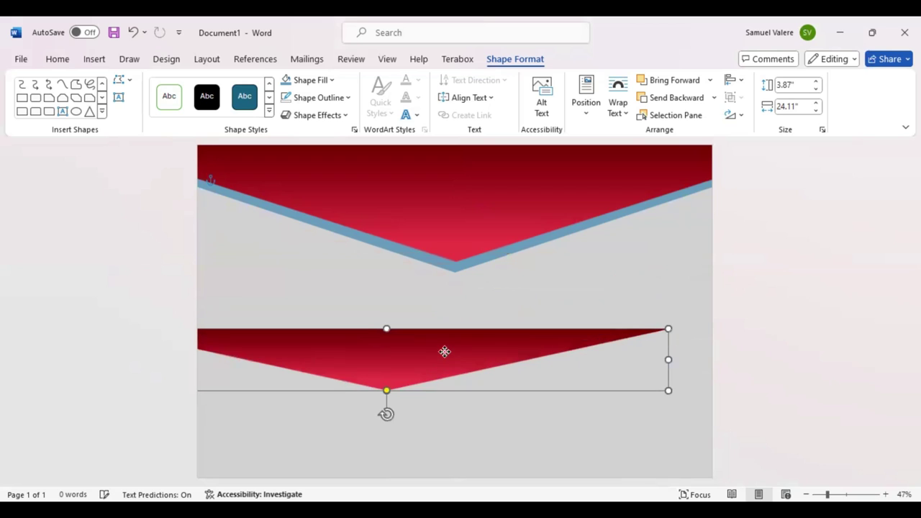
left_click_drag(669, 391, 440, 395)
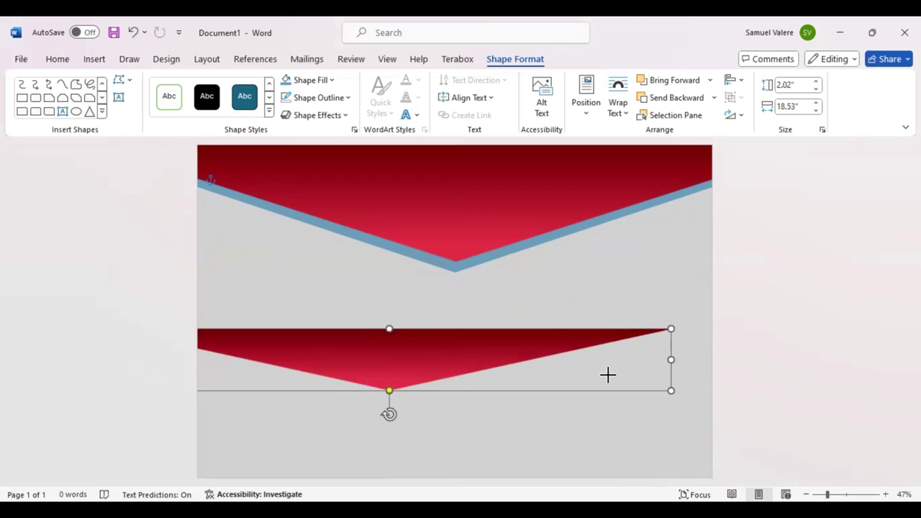
left_click_drag(403, 363, 476, 379)
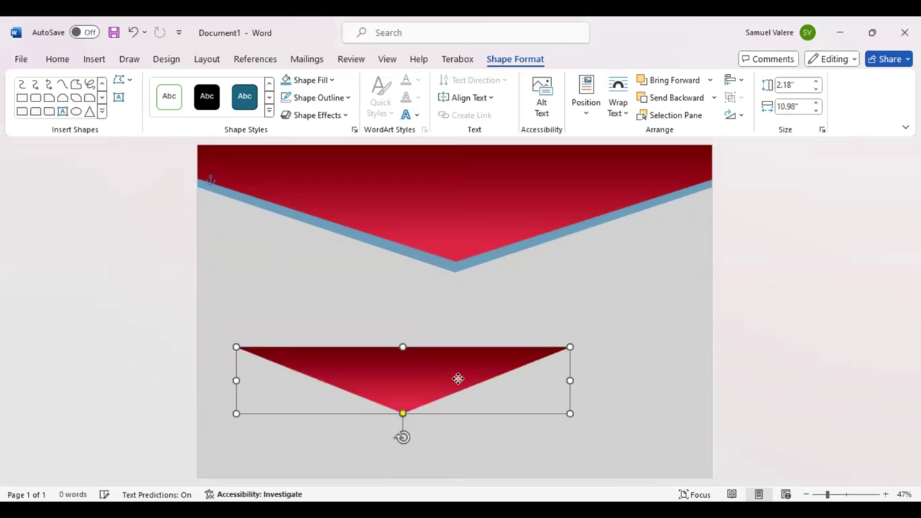
mouse_move(422, 439)
left_mouse_down()
mouse_move(418, 347)
mouse_move(426, 350)
left_mouse_up()
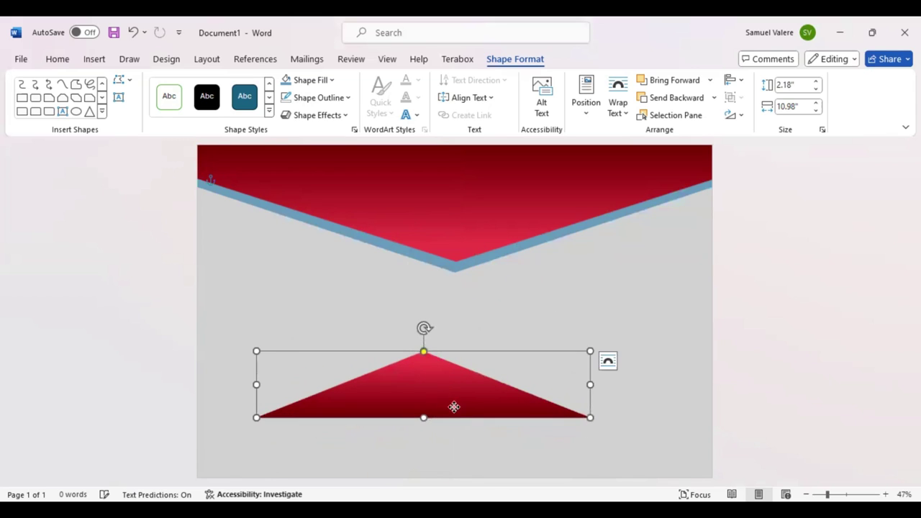
left_click_drag(454, 406, 468, 461)
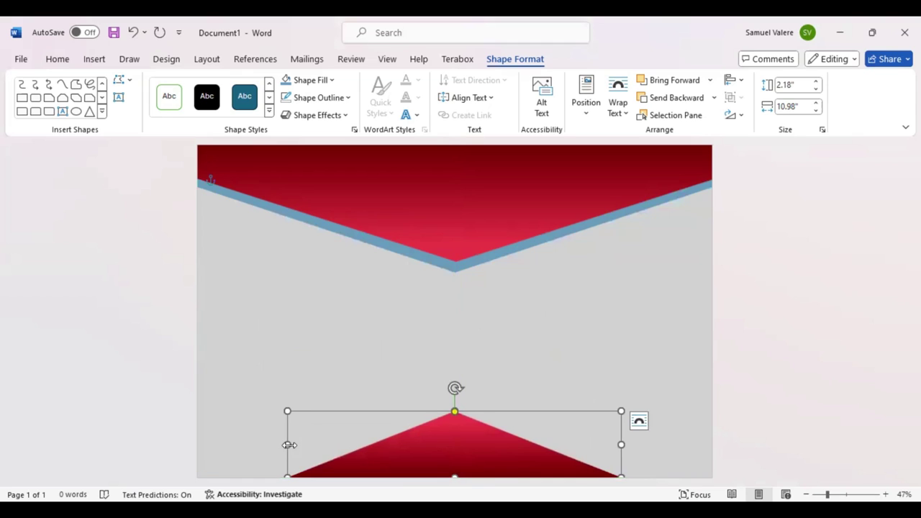
left_click_drag(275, 444, 266, 444)
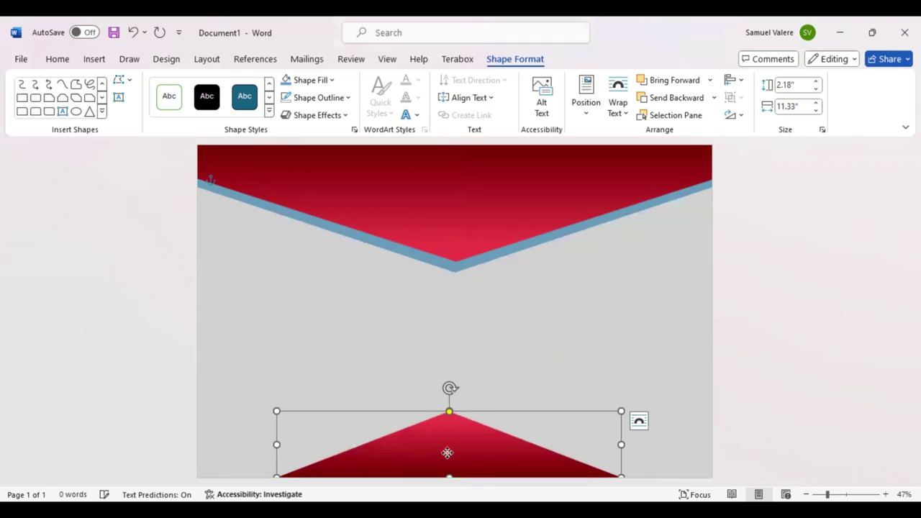
left_click_drag(446, 450, 454, 452)
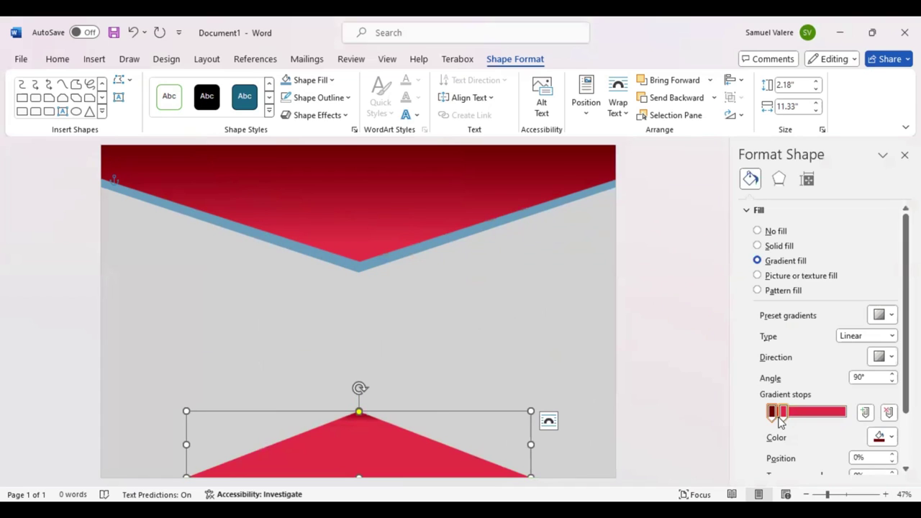
Rework the bottom triangle's gradient with a dark stop at 21%.
left_click_drag(782, 412, 853, 423)
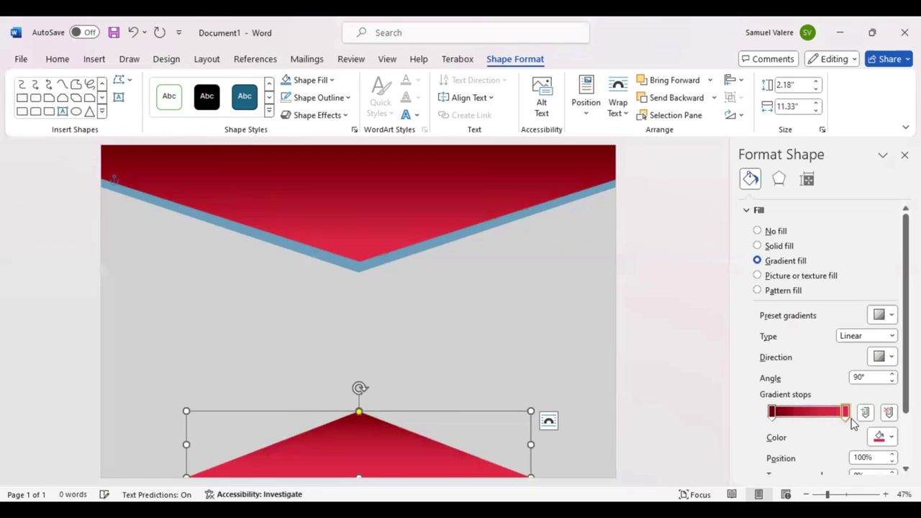
left_click(782, 420)
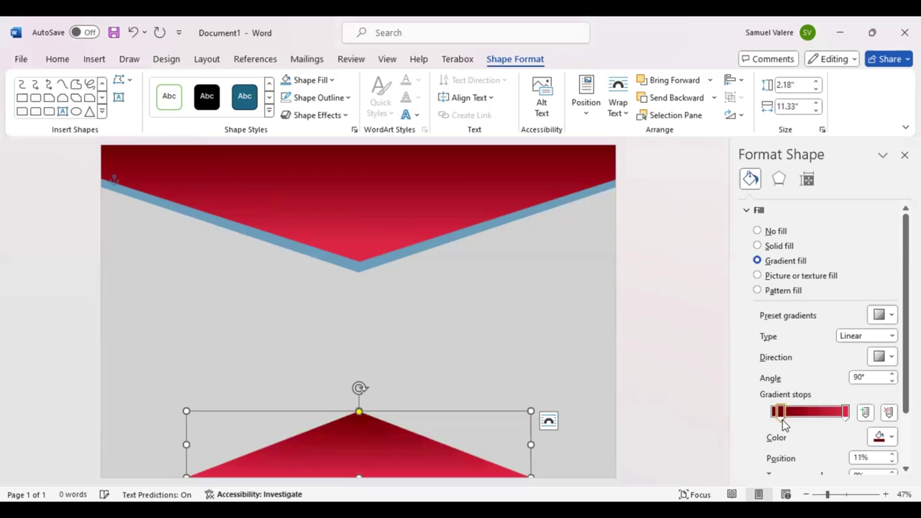
left_click_drag(783, 418, 787, 417)
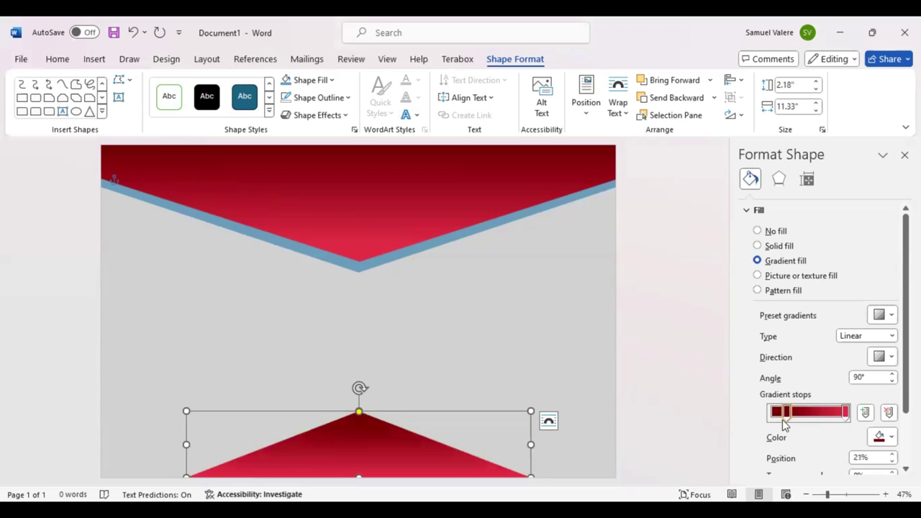
Snap the bottom triangle to the page bottom and widen it to 12.53".
left_click(358, 271)
left_click(343, 447)
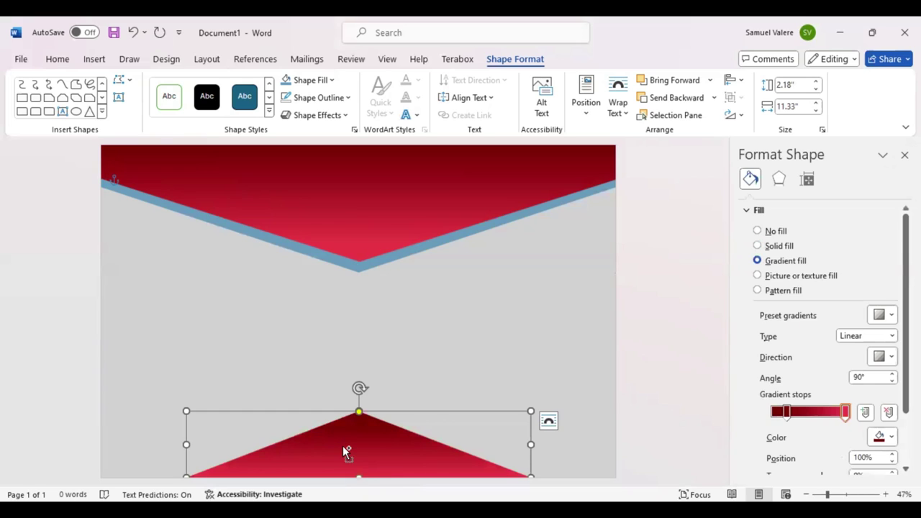
left_click_drag(352, 420, 354, 452)
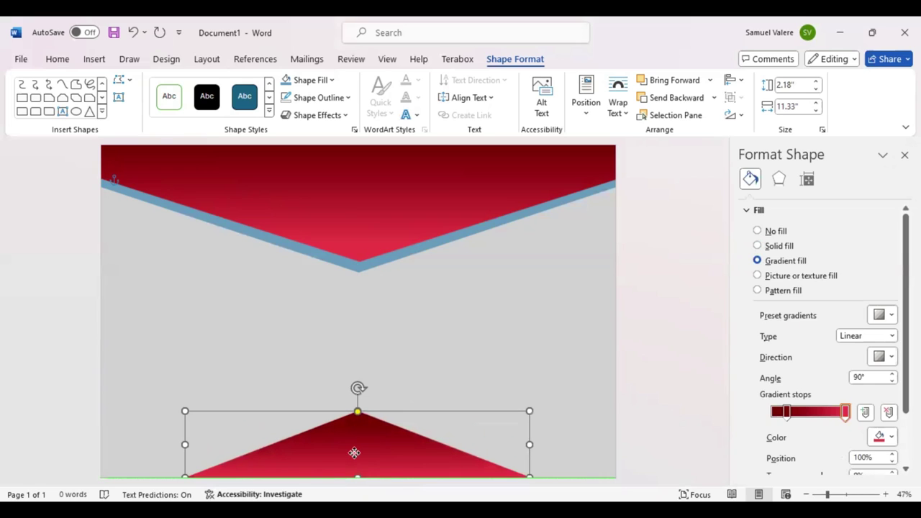
left_click_drag(185, 444, 165, 445)
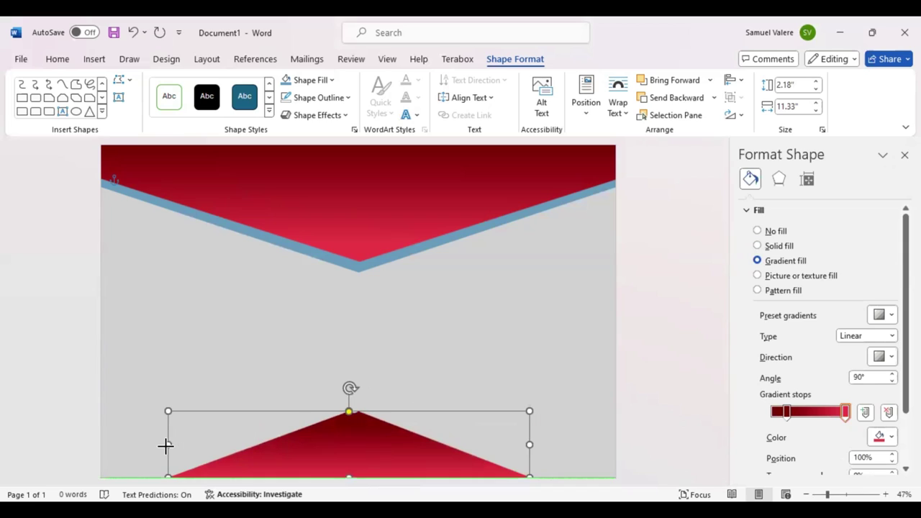
left_click_drag(529, 446, 546, 445)
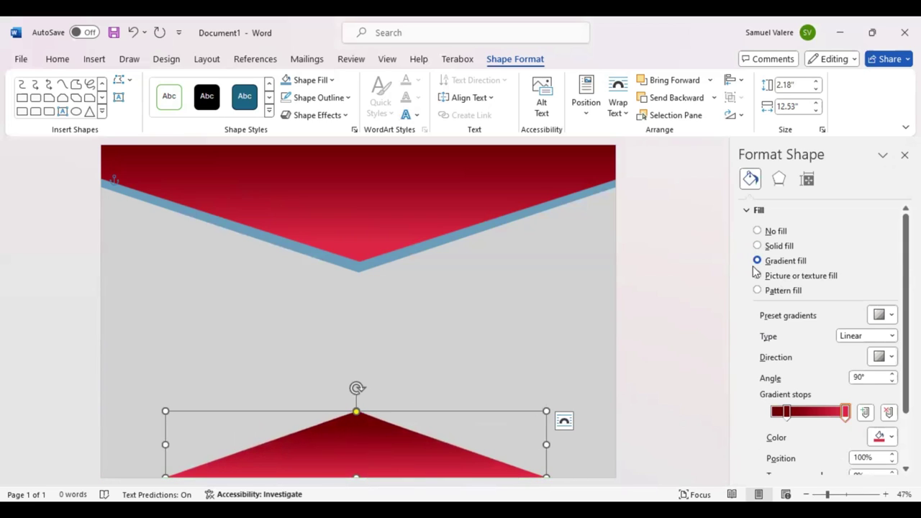
Fill the bottom triangle copy solid blue and send it behind the red chevron.
left_click(757, 245)
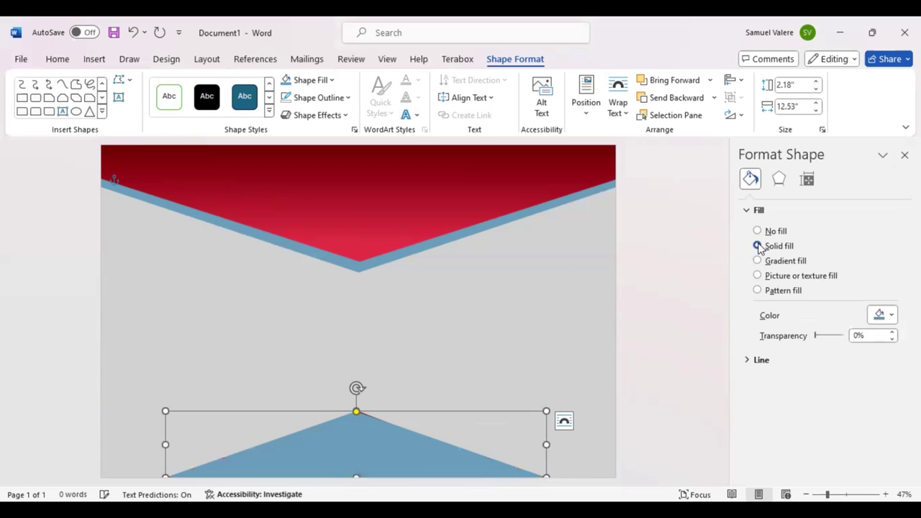
mouse_move(379, 448)
left_mouse_down()
mouse_move(382, 441)
mouse_move(358, 443)
mouse_move(358, 430)
left_mouse_up()
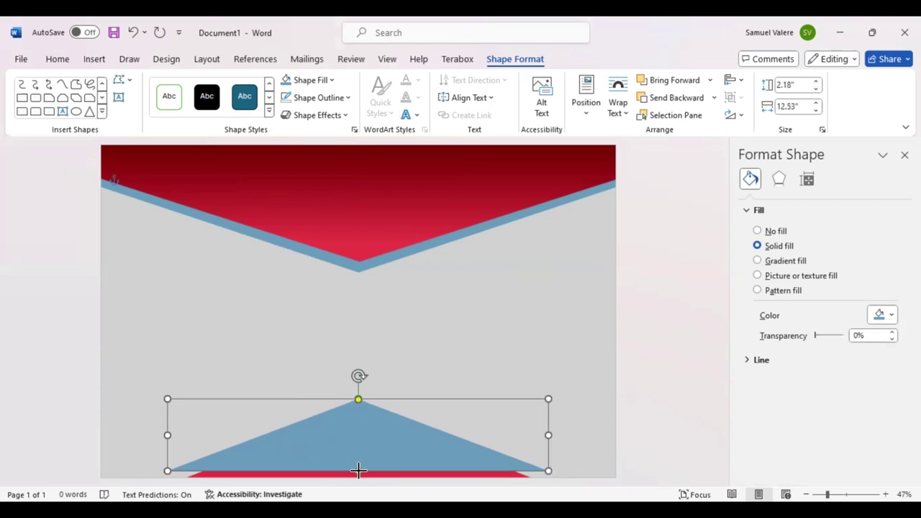
left_click_drag(359, 470, 359, 470)
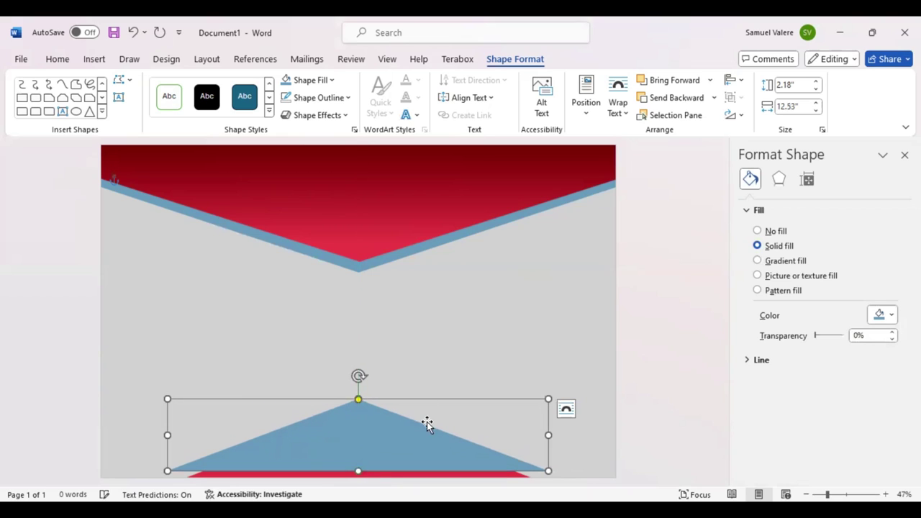
left_click(674, 99)
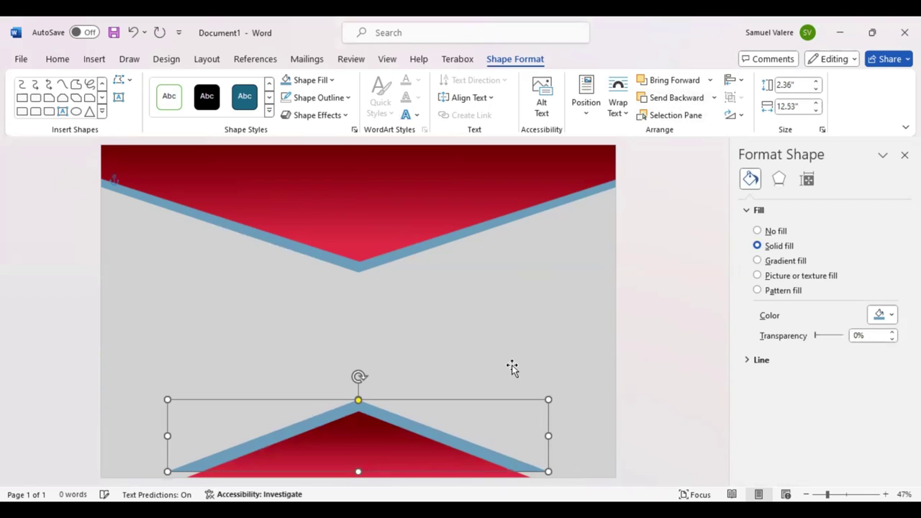
Lower the blue triangle so a stripe shows, then close the Format Shape pane.
left_click_drag(441, 435, 445, 439)
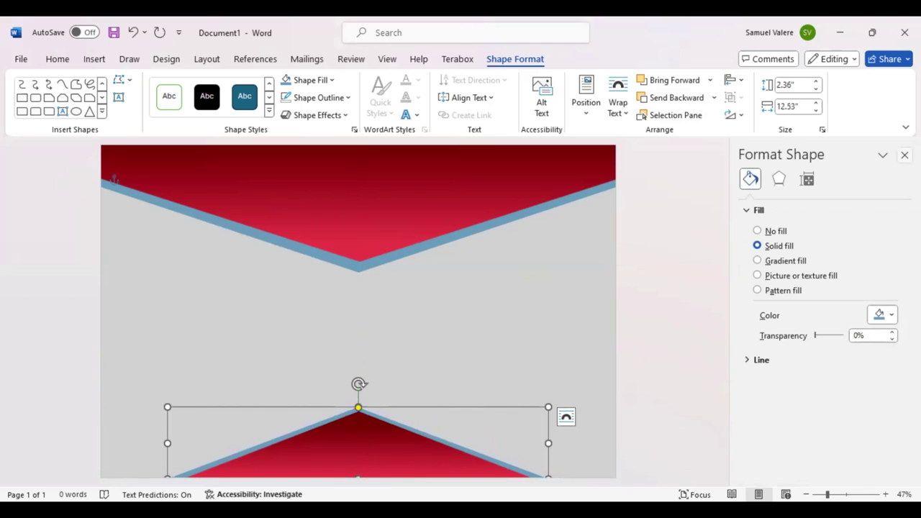
left_click(904, 155)
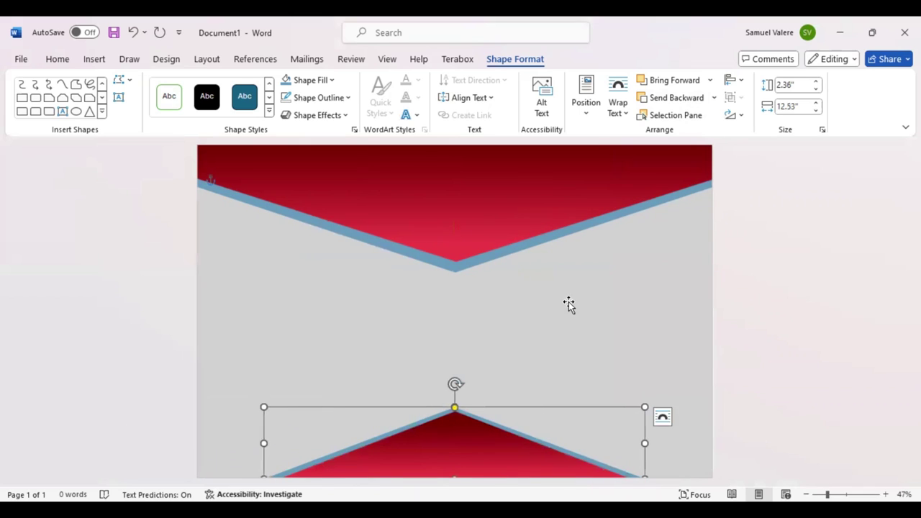
left_click(568, 304)
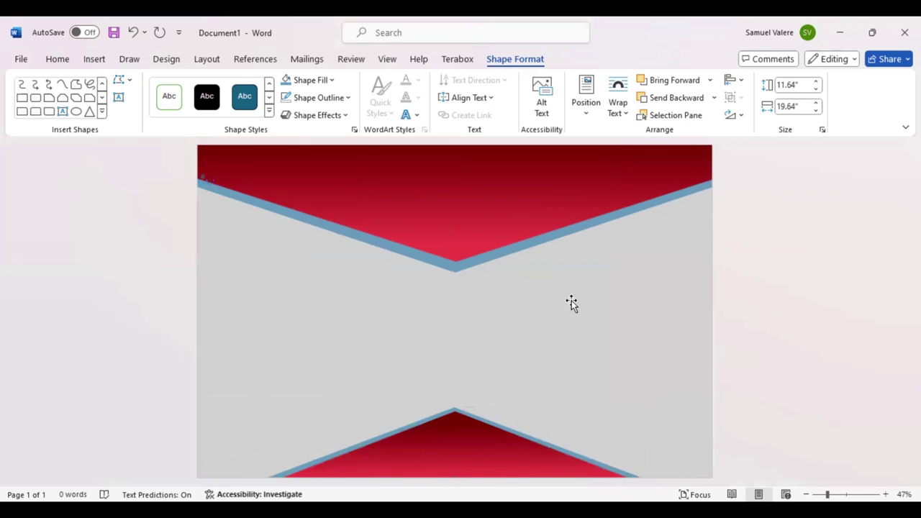
Add a text box reading 'Certificate' on the top chevron with no fill.
left_click(118, 97)
left_click_drag(358, 179, 564, 213)
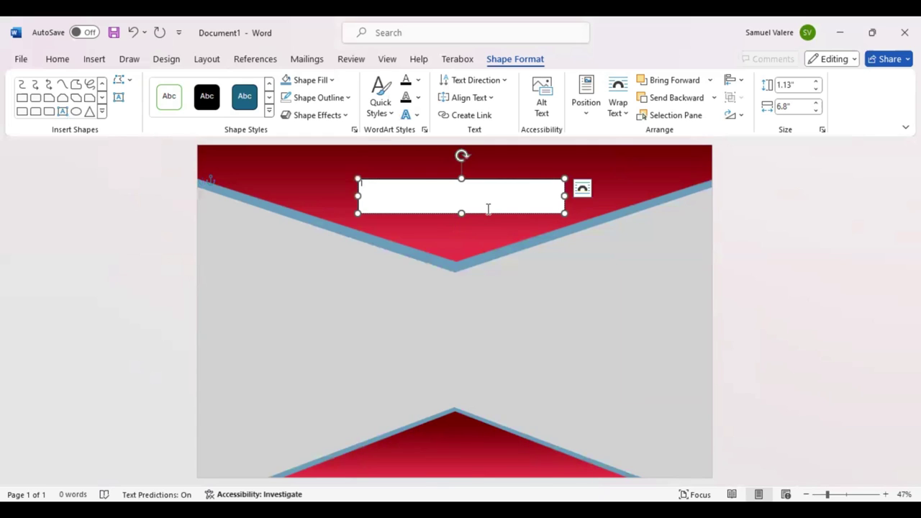
type("Ca")
type("ifi")
type("ca")
type("te")
left_click_drag(396, 184, 360, 183)
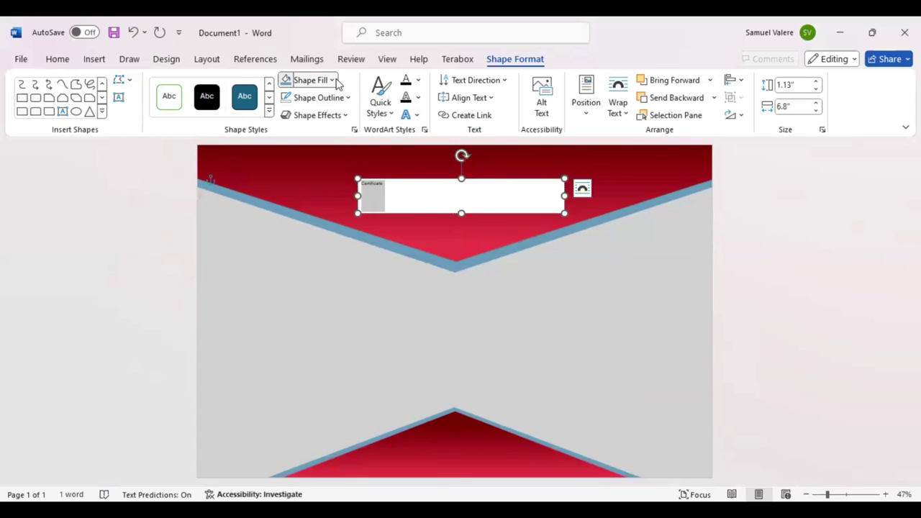
left_click(309, 79)
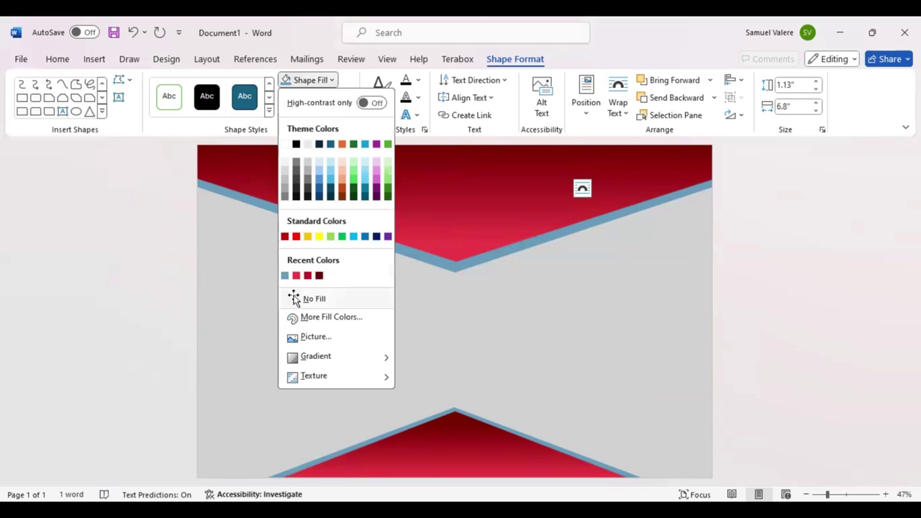
left_click(296, 299)
Set the title to Baskerville Old Face, 72 pt, in UPPERCASE.
left_click(59, 61)
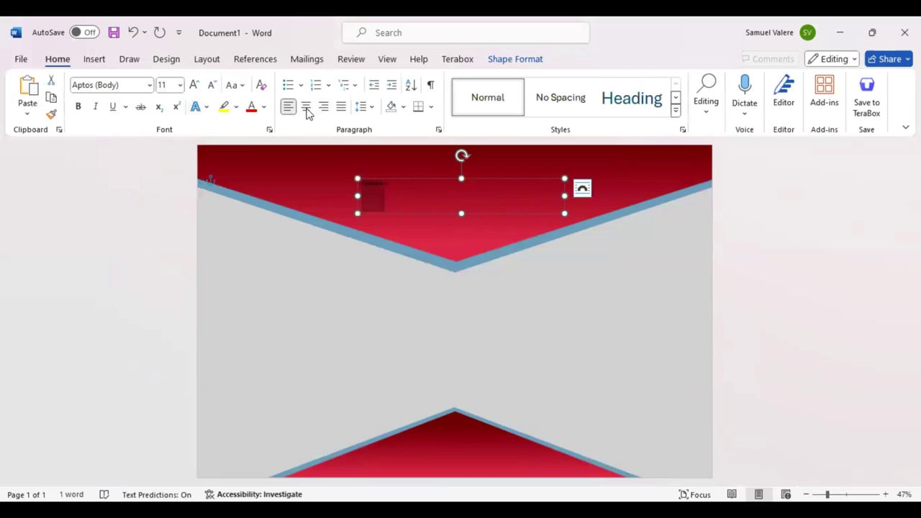
left_click(124, 87)
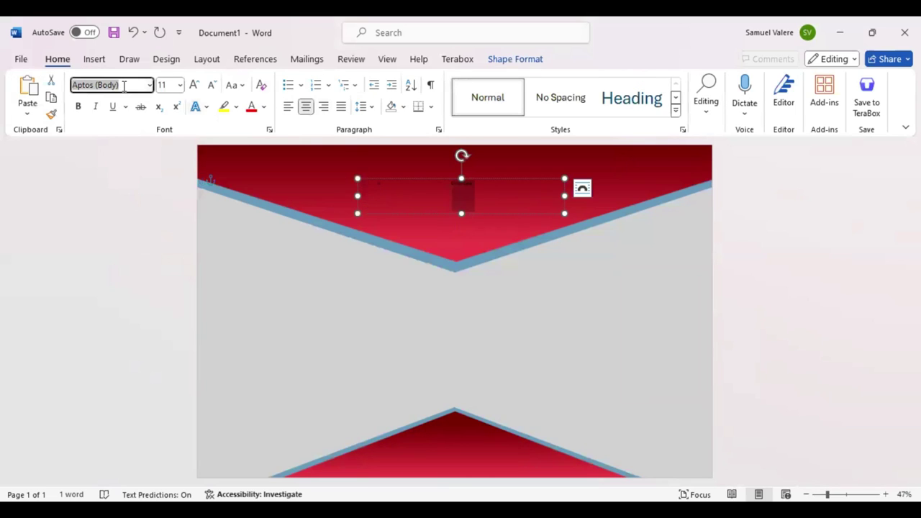
type("Brush Script MTBaskerville Old Face")
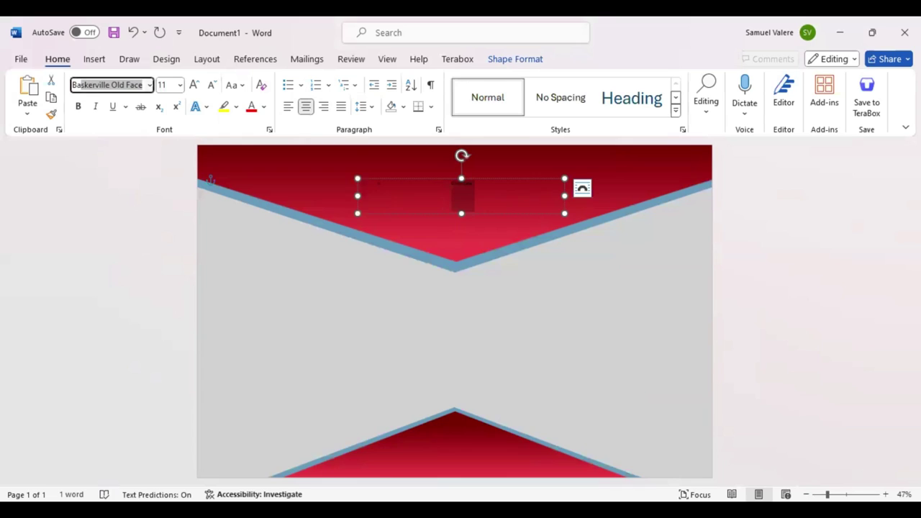
key("Return")
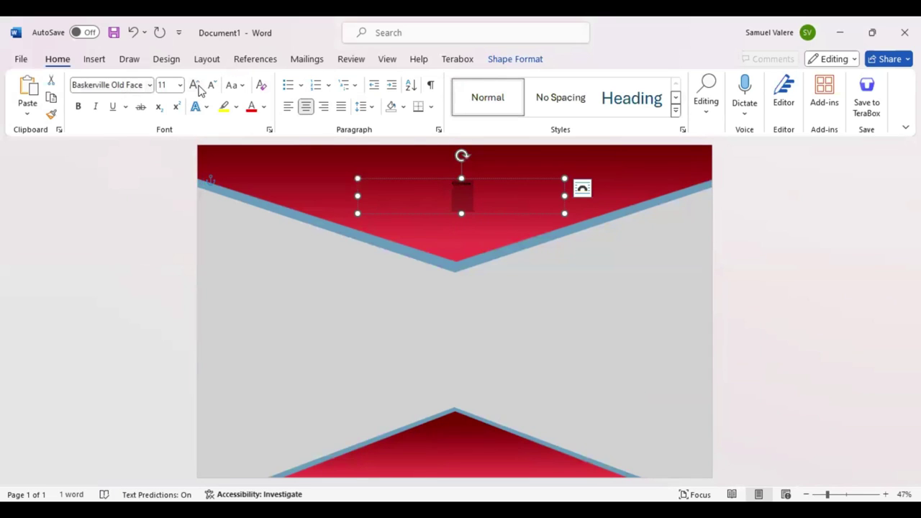
left_click(194, 85)
left_click(194, 85)
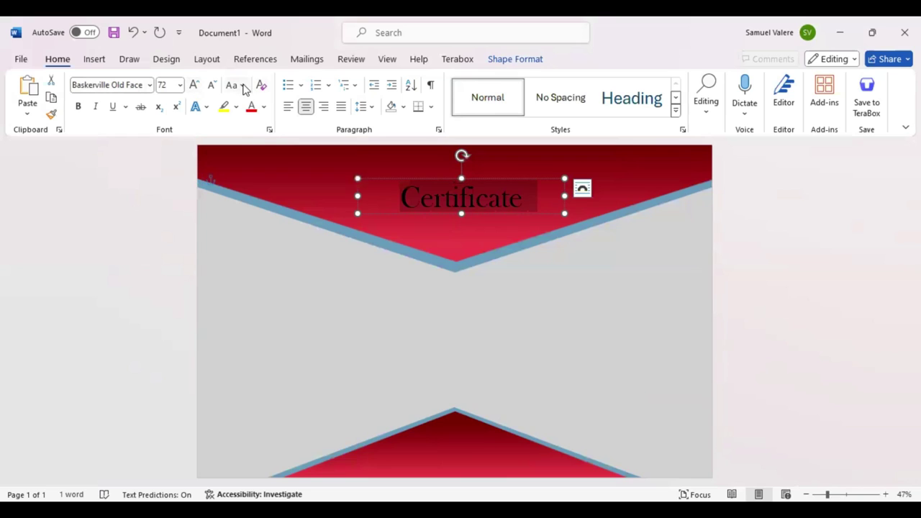
left_click(233, 85)
left_click(263, 144)
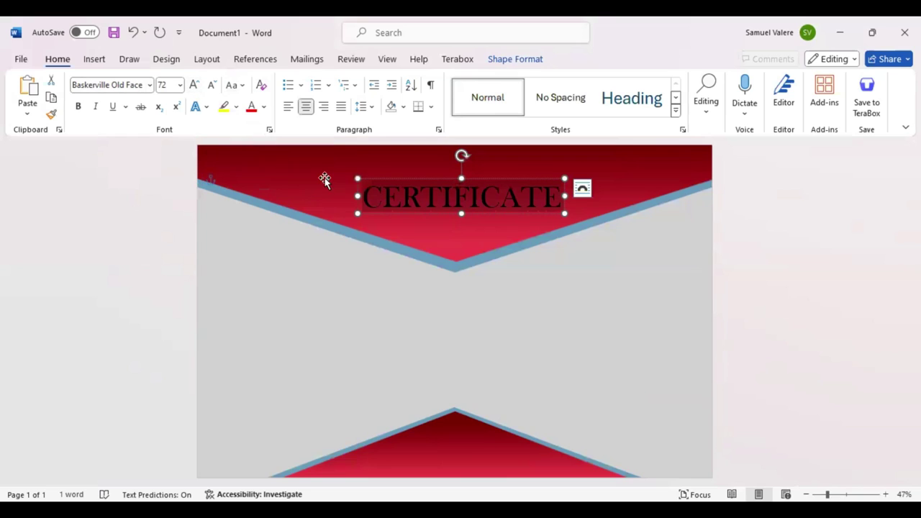
Expand the title's character spacing by 6 pt.
left_click(270, 131)
left_click(380, 111)
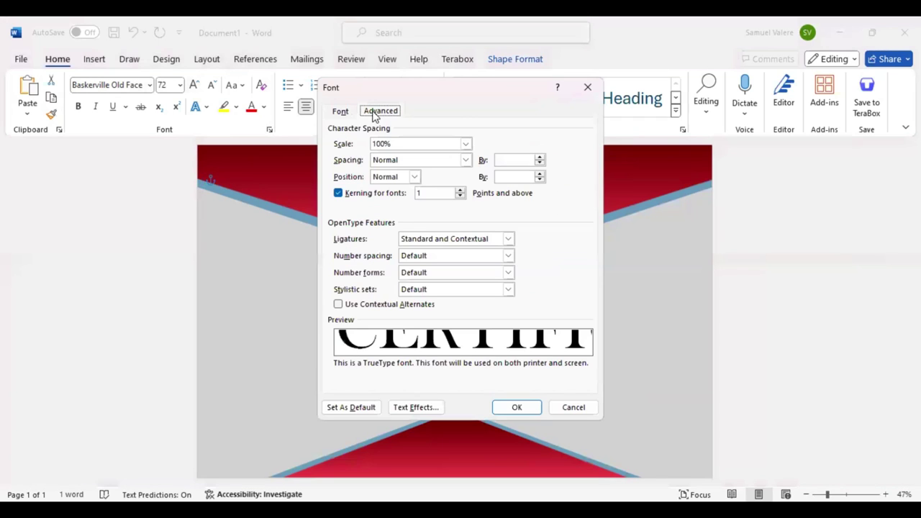
left_click(439, 161)
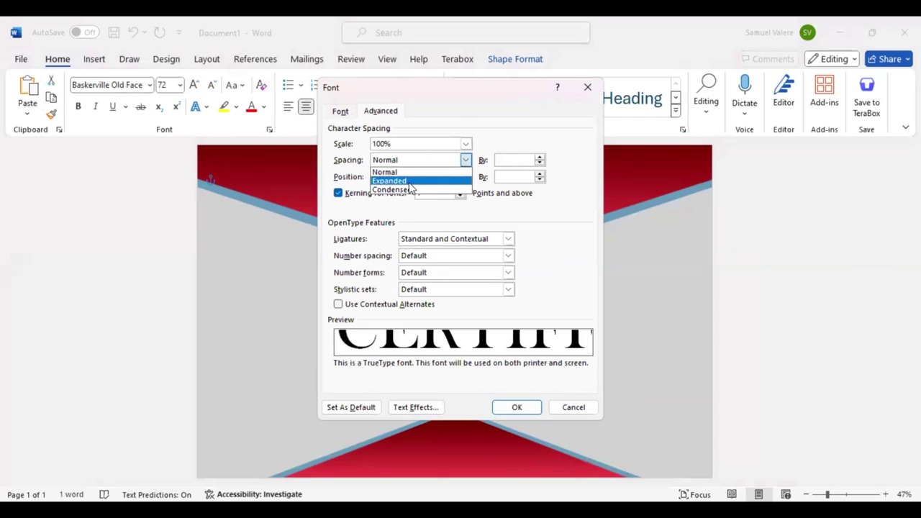
left_click(409, 181)
left_click(499, 160)
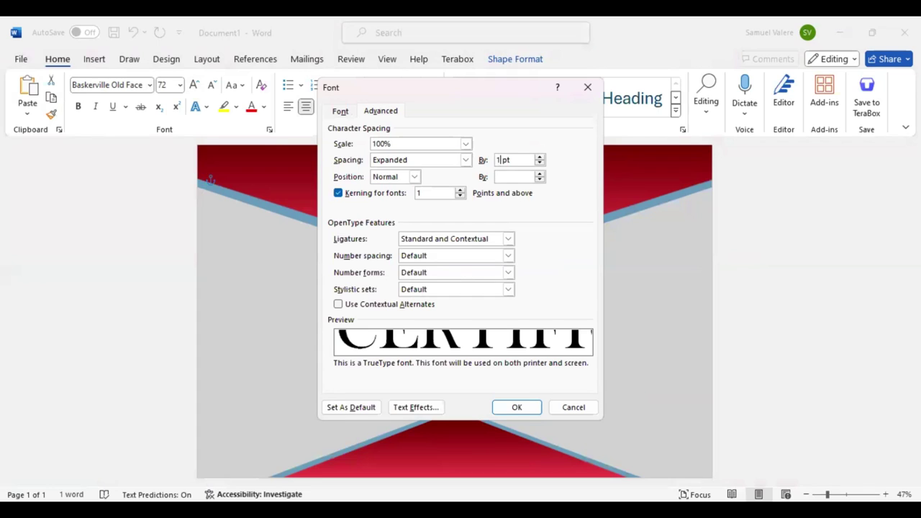
key("BackSpace")
type("6")
key("Return")
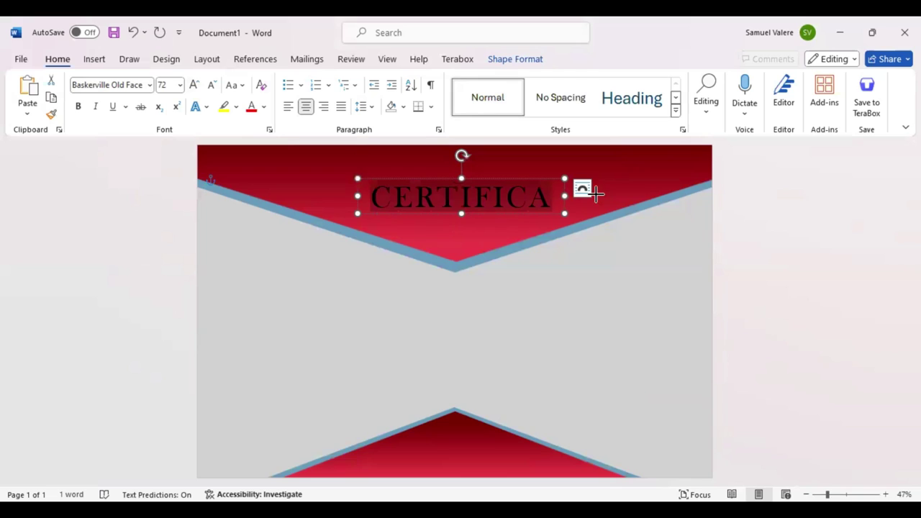
Centre the title, colour it blue-grey, and place a copy just below it.
left_click_drag(492, 214, 456, 207)
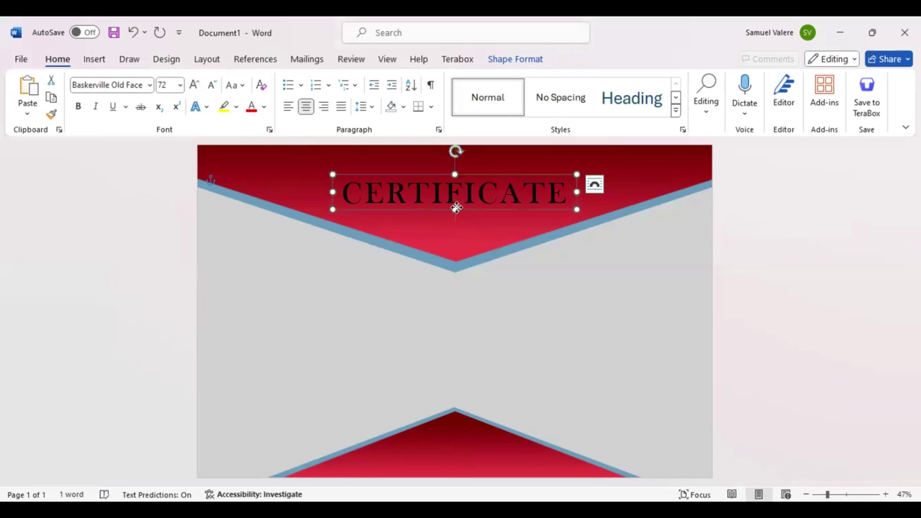
mouse_move(543, 166)
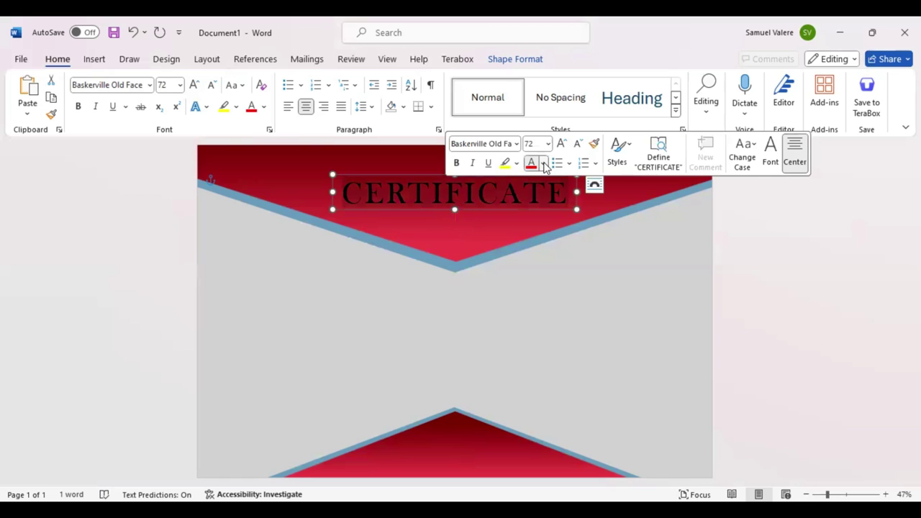
left_click(543, 164)
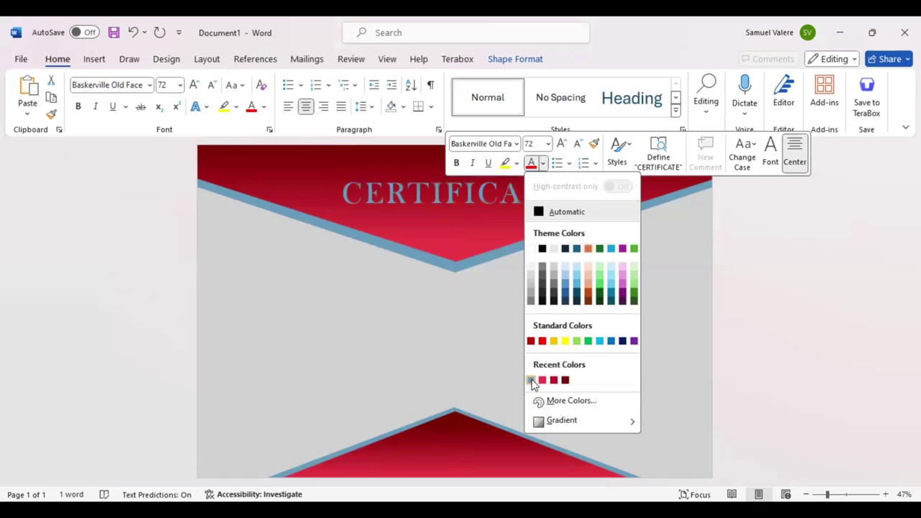
left_click(499, 271)
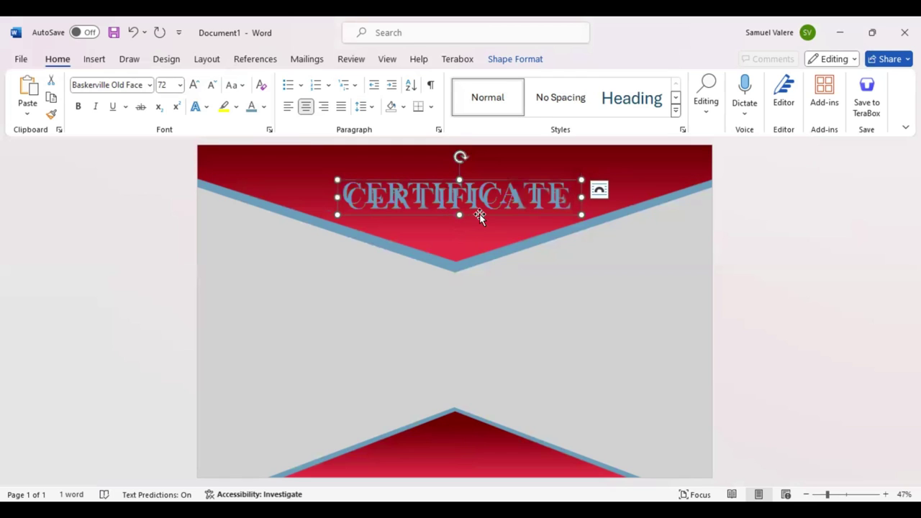
left_click_drag(475, 207, 480, 235, "ctrl")
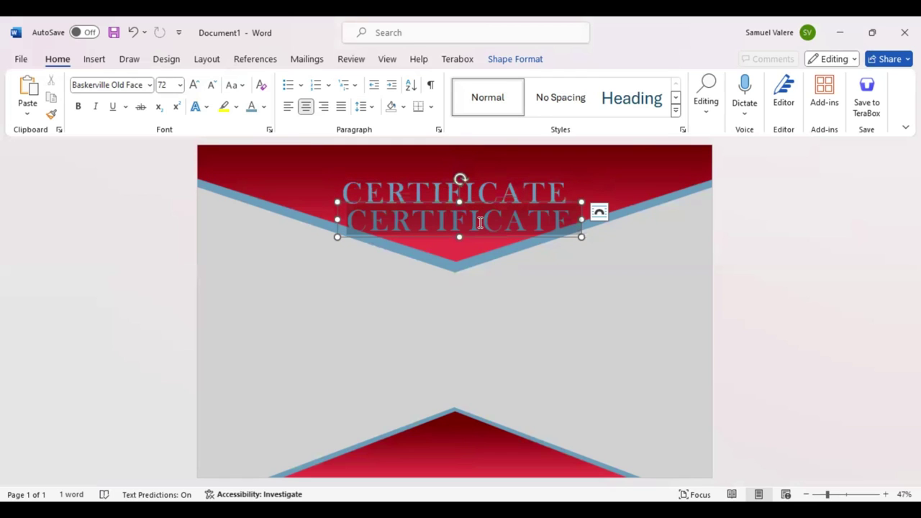
Set the copy to 20 pt and make it read 'OF APPRECIATION' in uppercase.
left_click(611, 181)
left_click(611, 181)
left_click(611, 182)
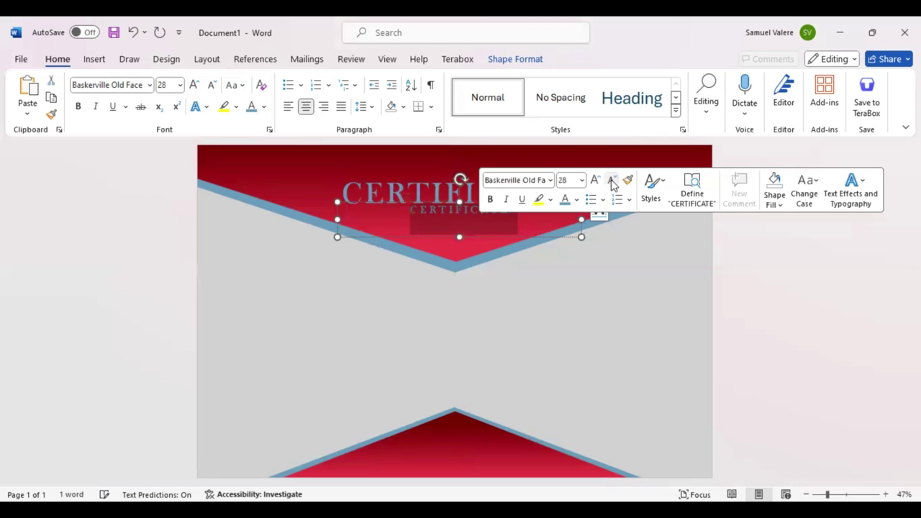
left_click(611, 180)
left_click(611, 180)
left_click(611, 180)
left_click(611, 180)
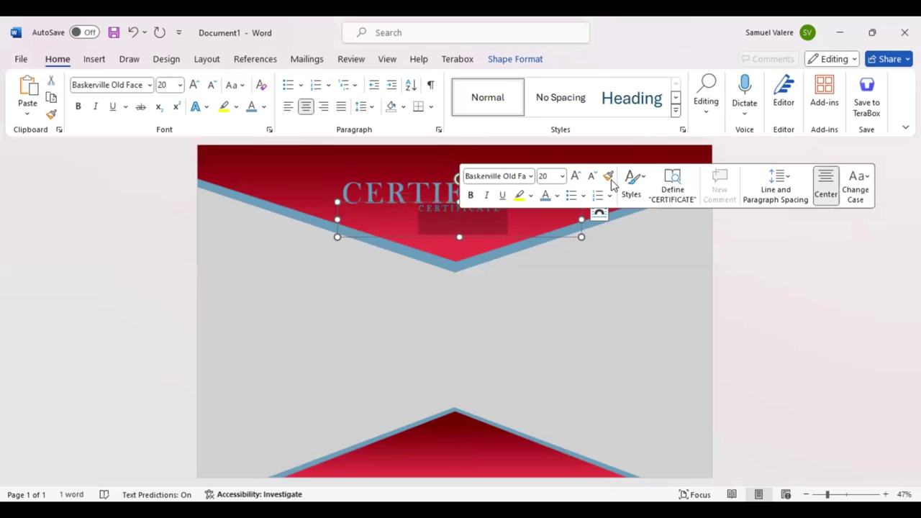
type("OF")
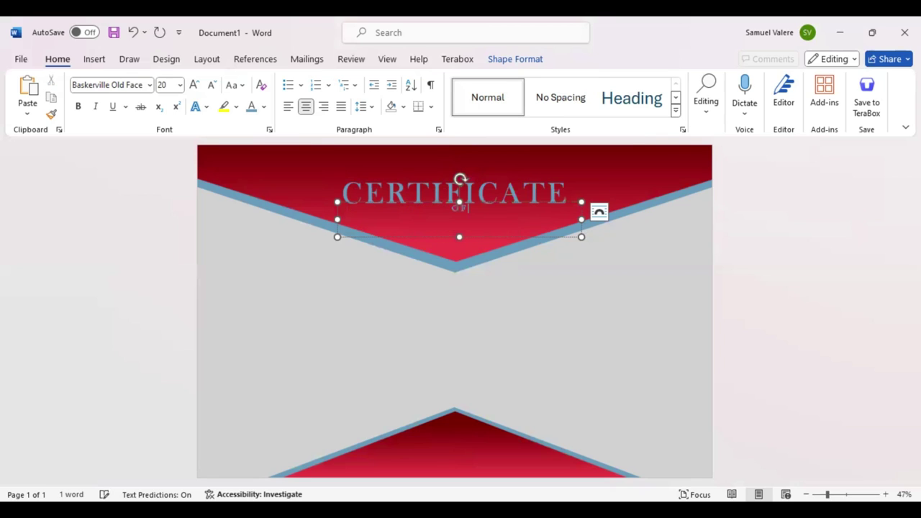
type(" A")
type("ppreciation")
key("ctrl+shift+Left")
key("ctrl+shift+Left")
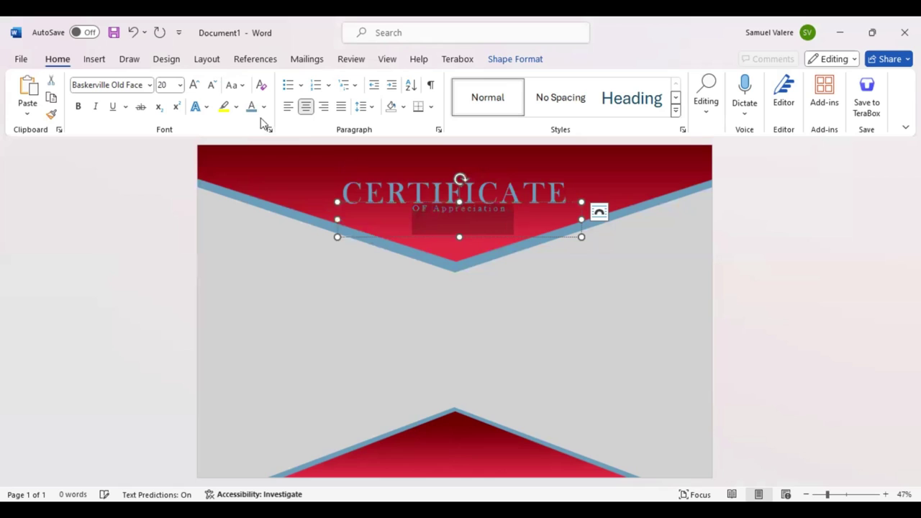
left_click(240, 85)
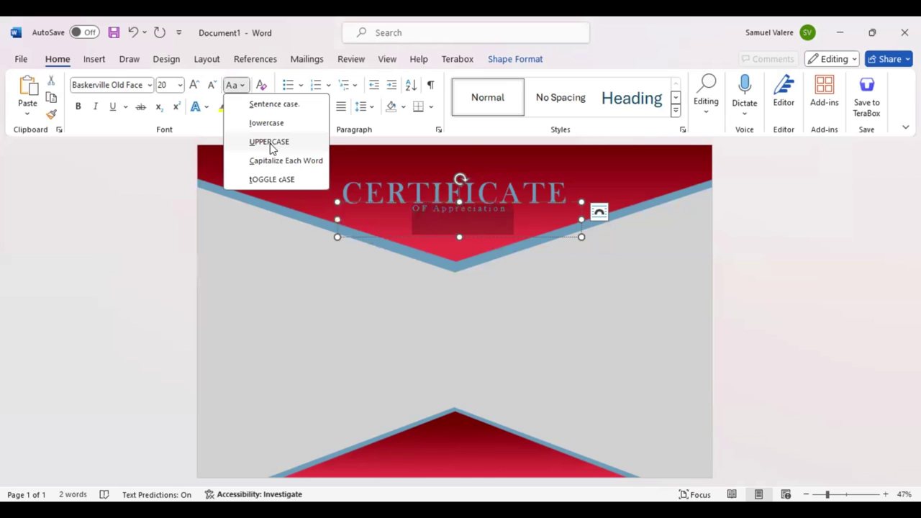
left_click(269, 143)
Narrow the subtitle box to its text and centre it just under CERTIFICATE.
left_click_drag(339, 218, 464, 218)
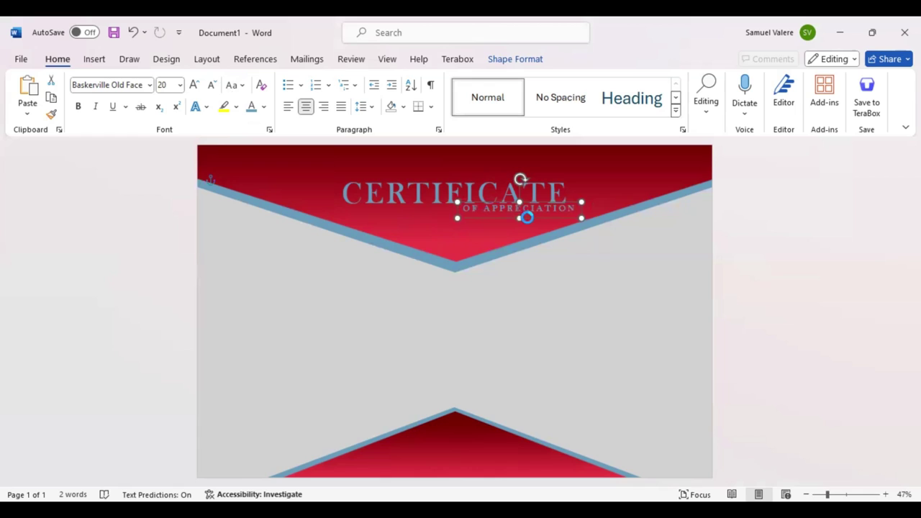
left_click_drag(527, 218, 462, 220)
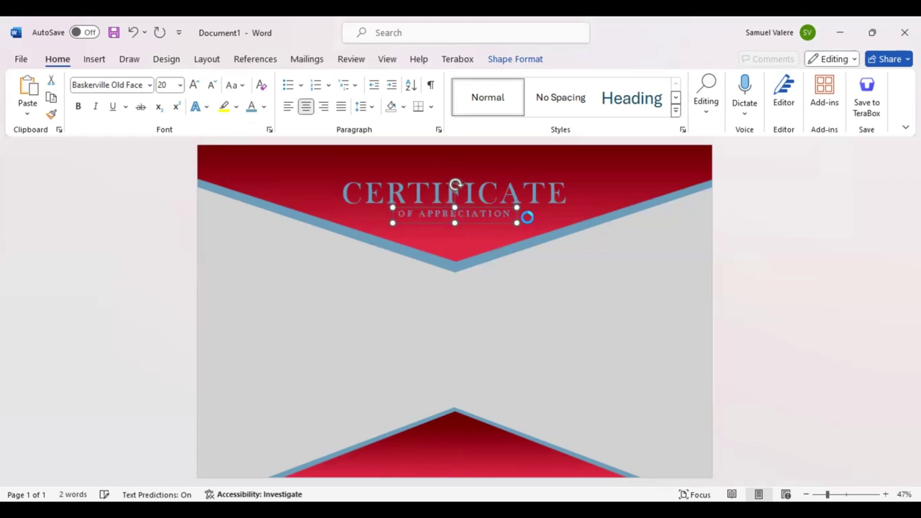
key("Down")
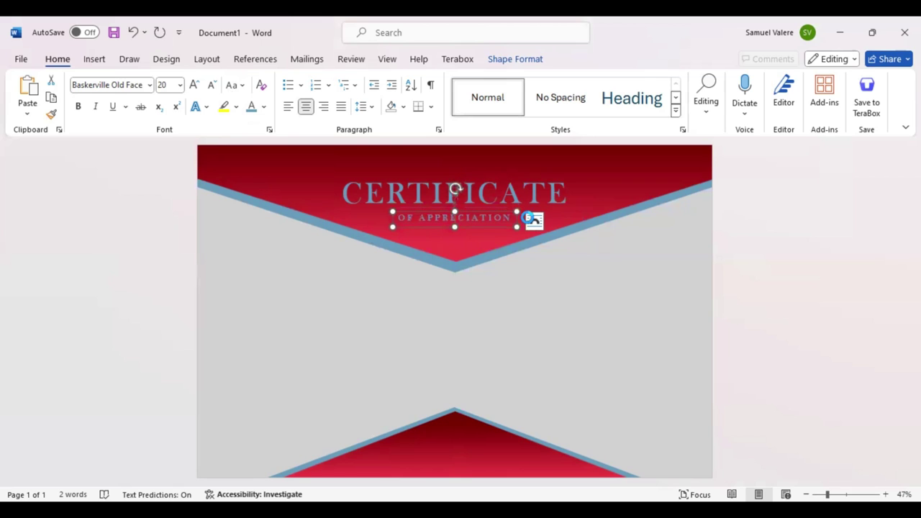
Draw a light blue straight line under the CERTIFICATE title.
left_click(100, 59)
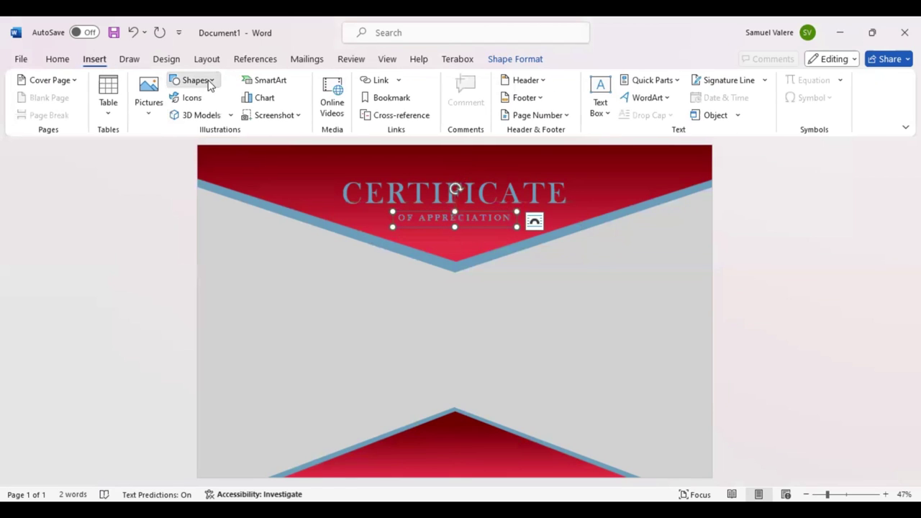
left_click(209, 83)
left_click(202, 116)
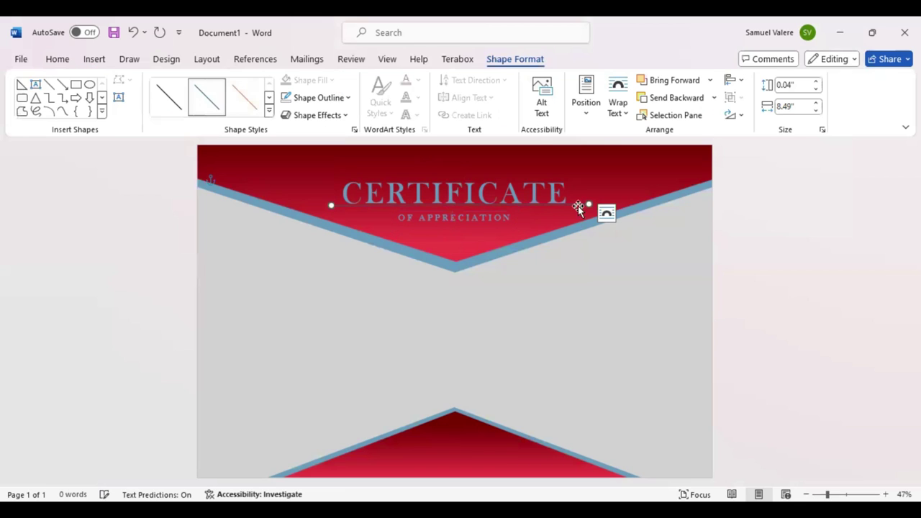
left_click(349, 99)
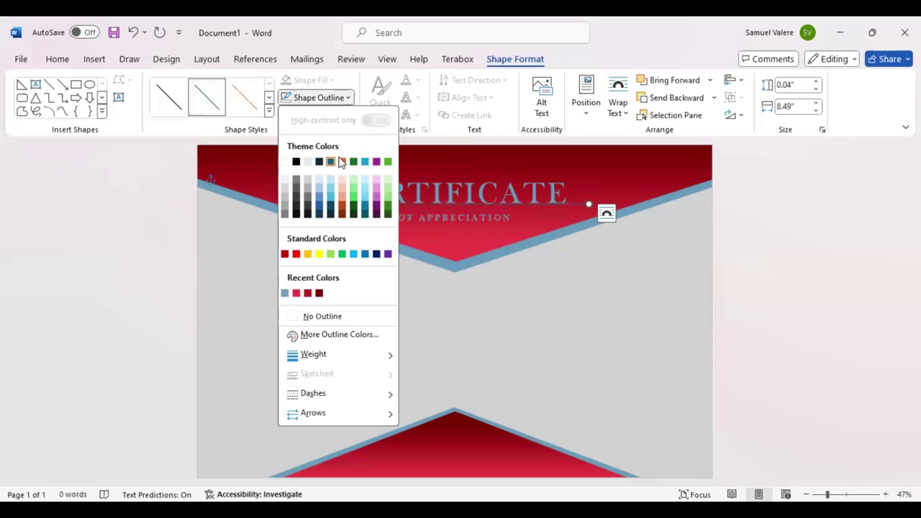
left_click(284, 294)
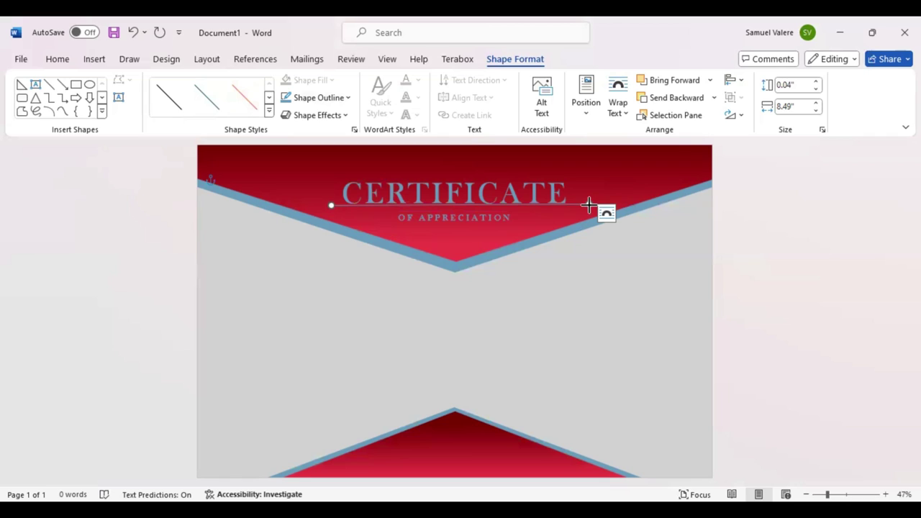
left_click_drag(588, 205, 590, 205)
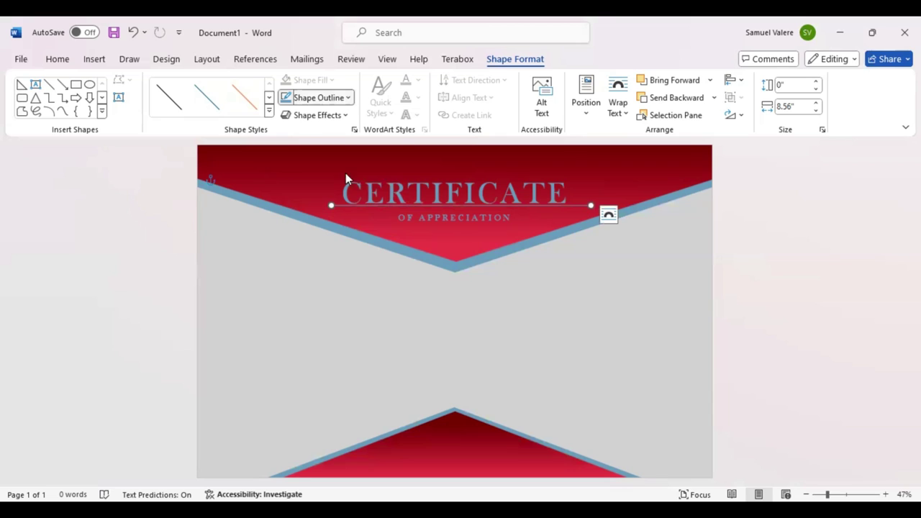
Make the line 3 pt thick and shorten it to the heading's width.
left_click(319, 97)
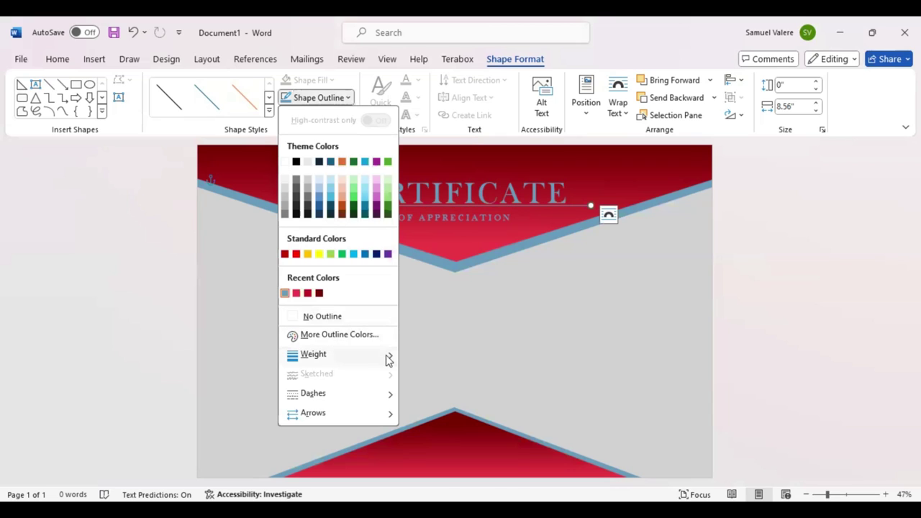
mouse_move(389, 359)
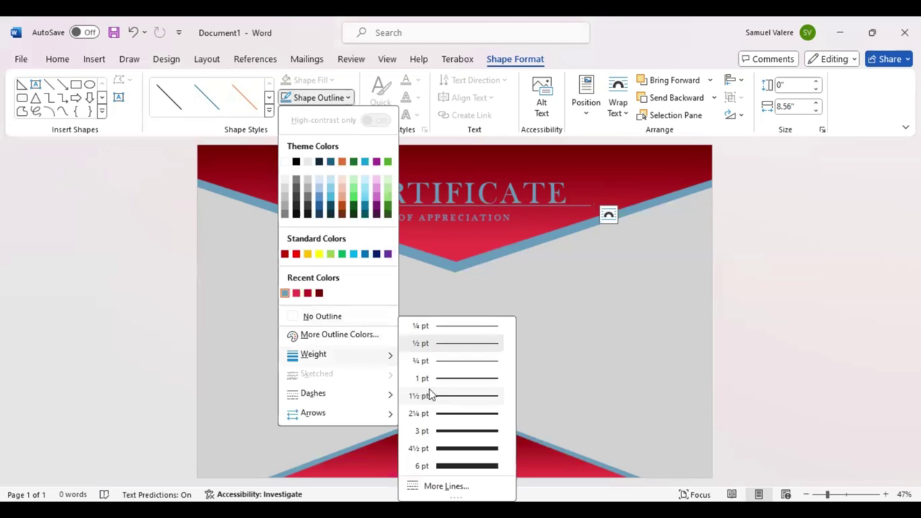
left_click(450, 431)
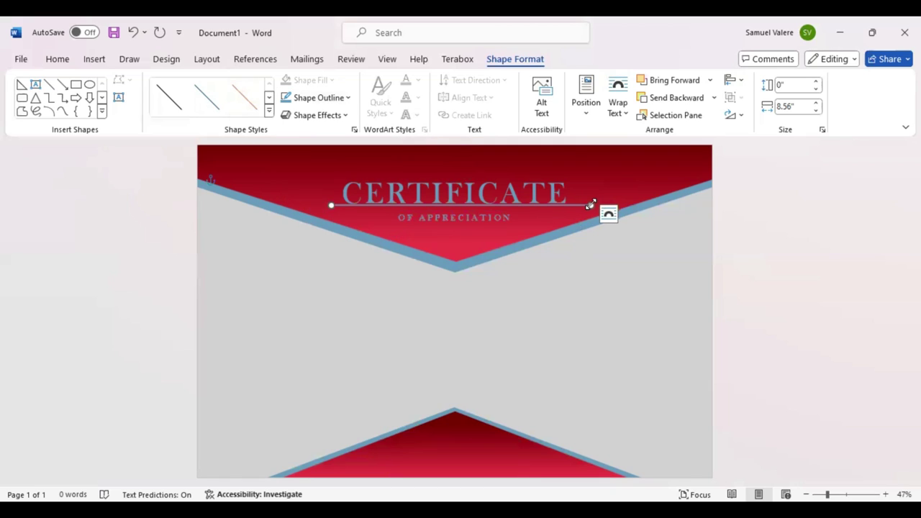
left_click_drag(590, 205, 573, 205)
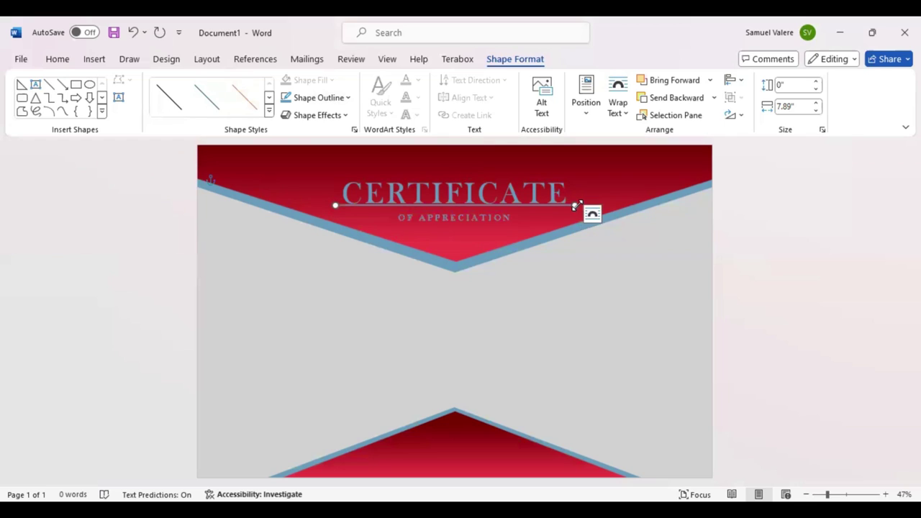
left_click_drag(575, 206, 576, 206)
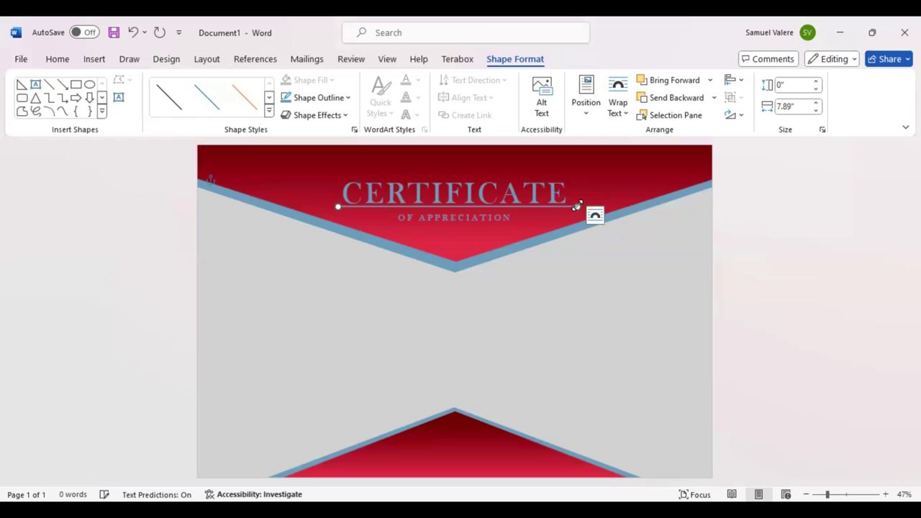
Duplicate the line and nudge the copy up above CERTIFICATE.
key("ctrl+c")
key("ctrl+v")
key("Up")
key("Up")
key("Up")
key("Up")
key("Up")
key("Up")
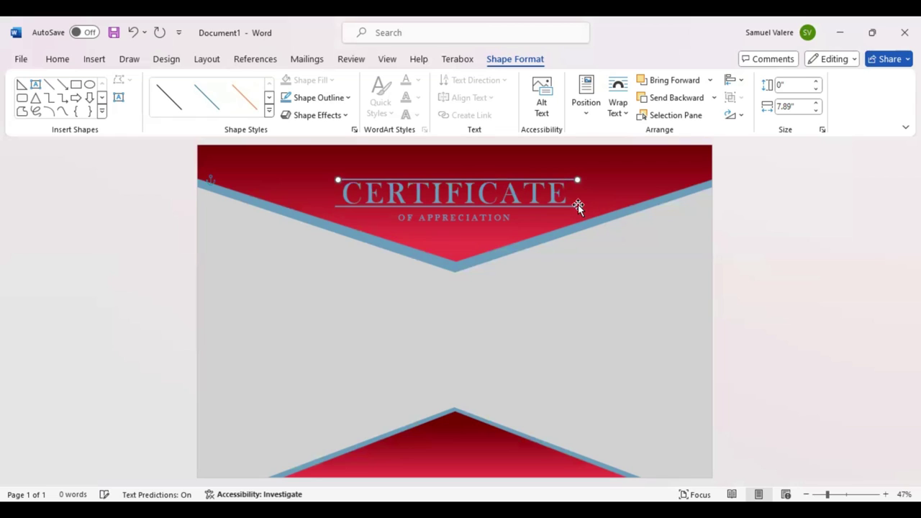
key("Up")
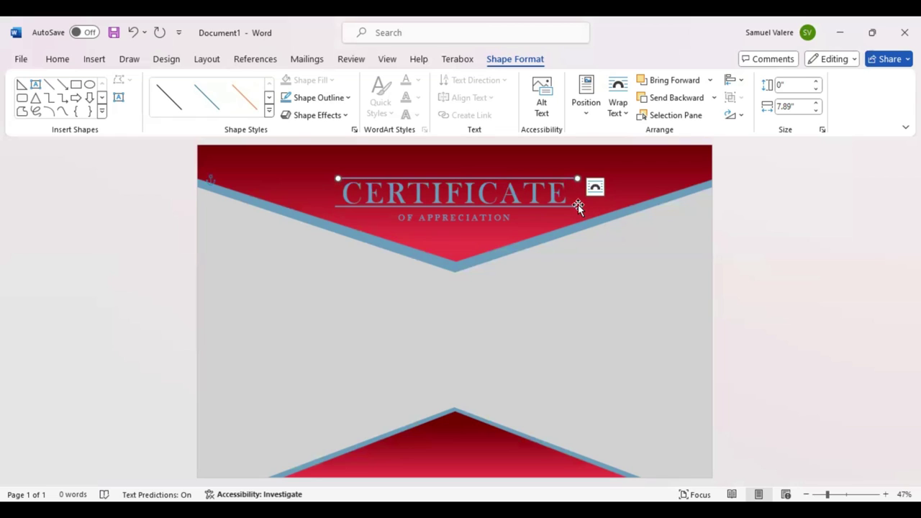
key("Up")
key("Up")
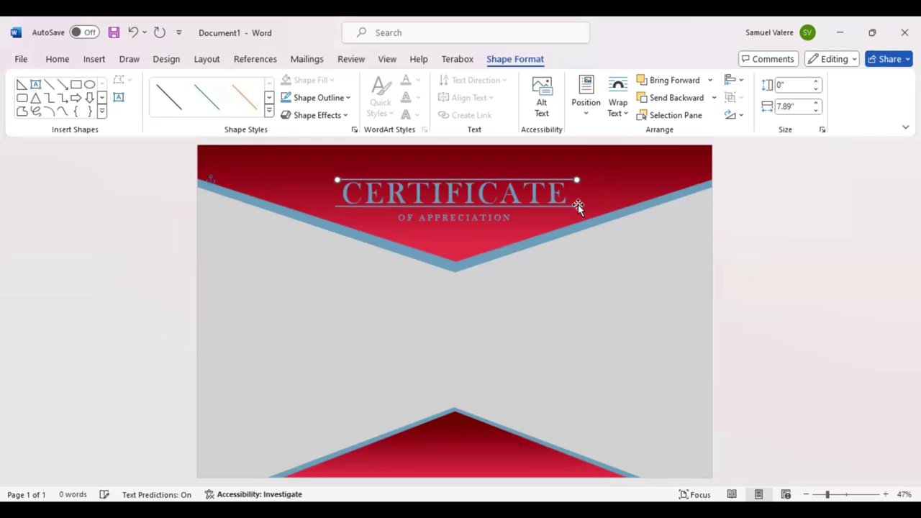
Draw a text box below the red chevron with 'Name Surname' in Palace Script MT.
left_click(527, 316)
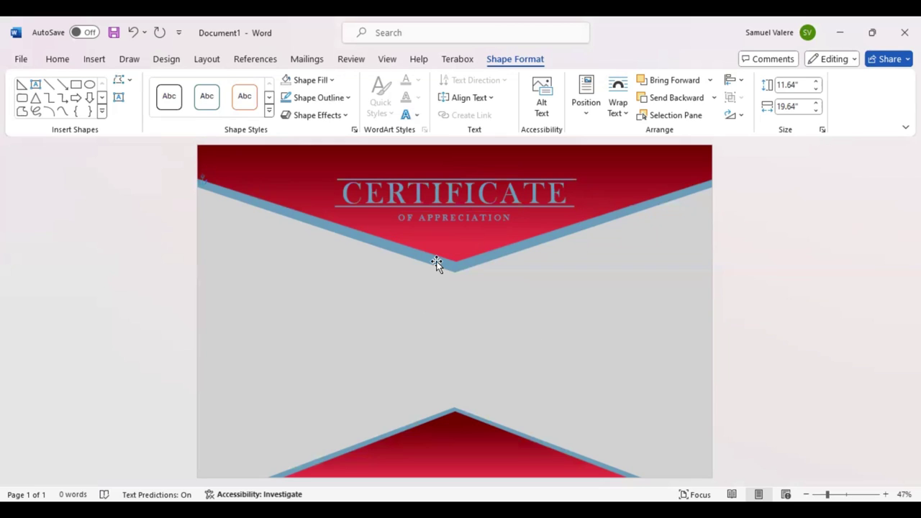
left_click(118, 97)
left_click_drag(332, 282, 598, 362)
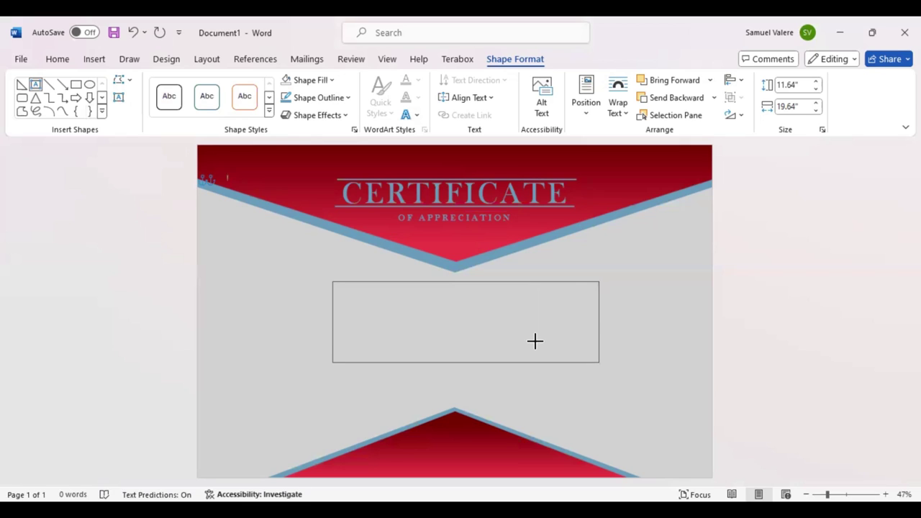
type("Nam")
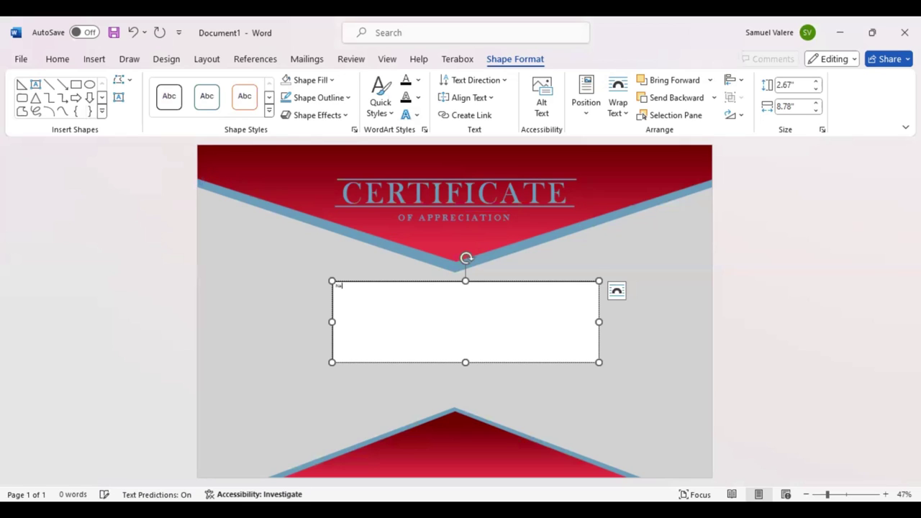
type("e Surname")
triple_click(336, 287)
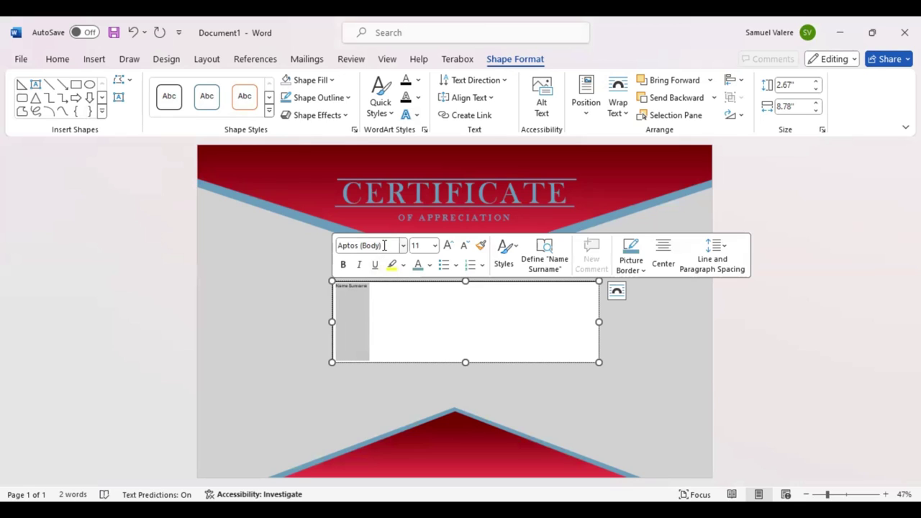
left_click(384, 245)
type("Palace Script MT")
key("Return")
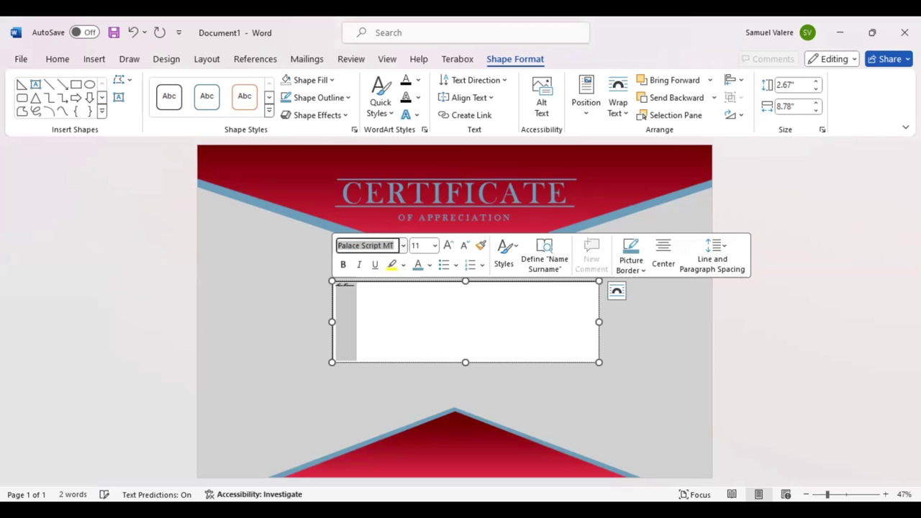
Enlarge the name text to size 180 and centre it in the box.
left_click(58, 62)
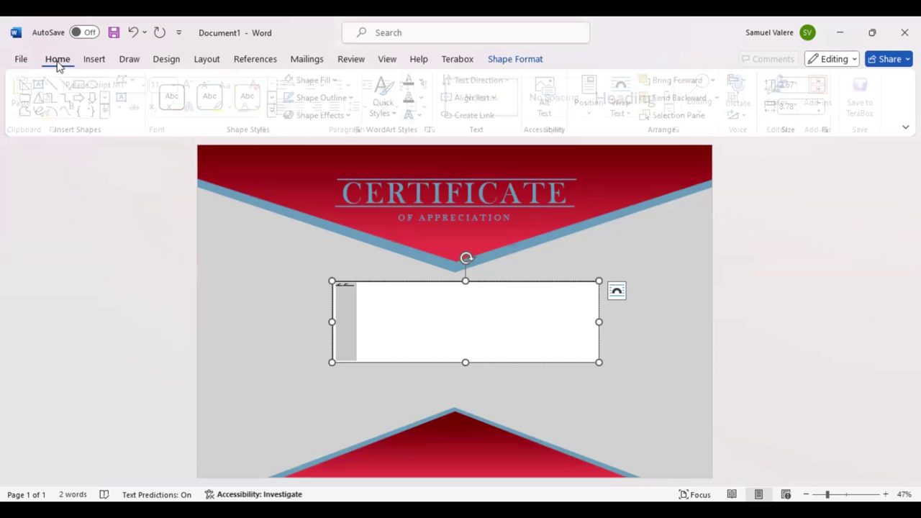
left_click(194, 85)
left_click(194, 84)
left_click(195, 85)
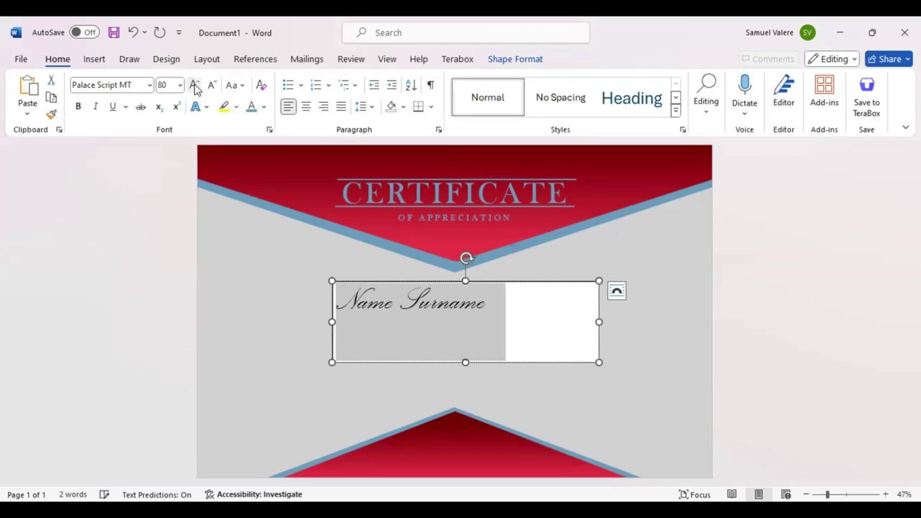
left_click(194, 85)
left_click(306, 106)
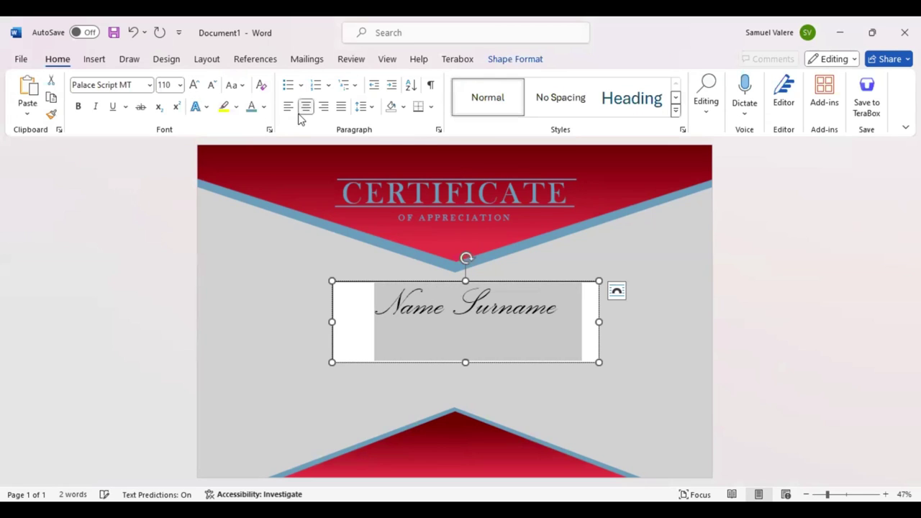
left_click(194, 85)
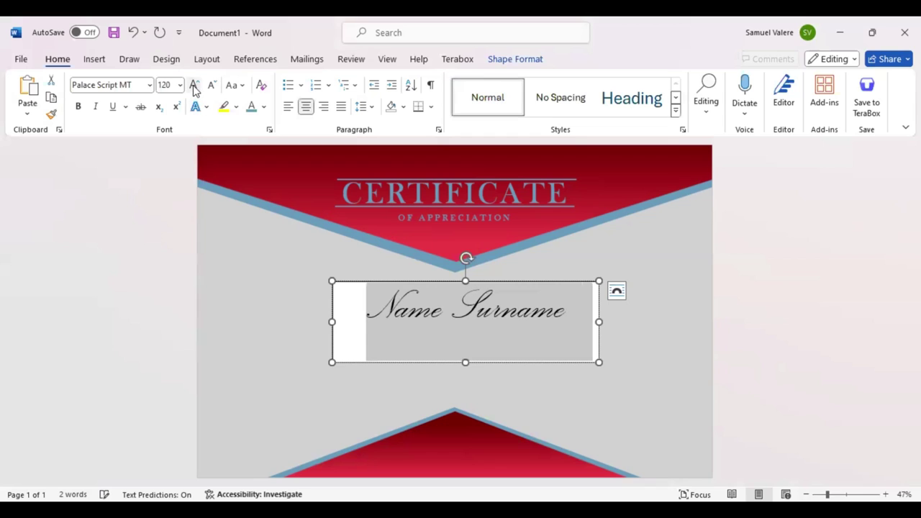
left_click(194, 85)
left_click(194, 85)
left_click(194, 85)
left_click(194, 85)
left_click(194, 85)
left_click(195, 85)
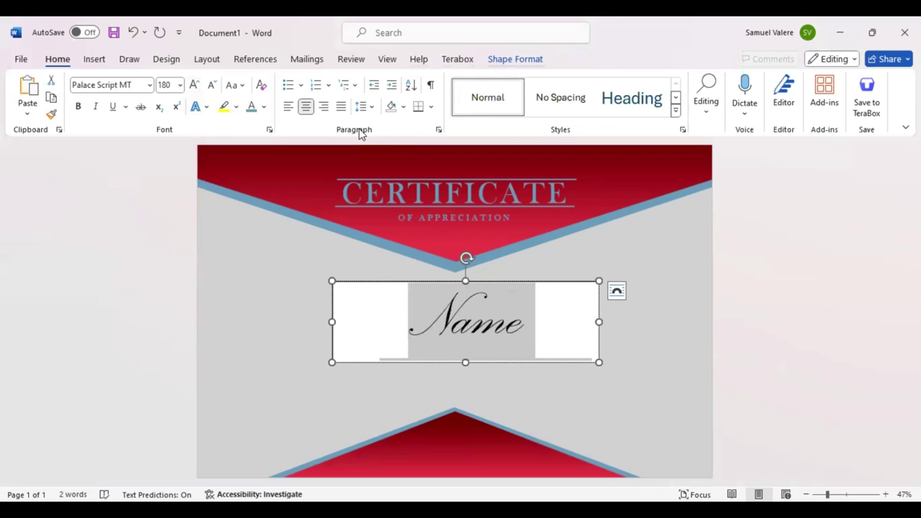
key("alt+j")
key("d")
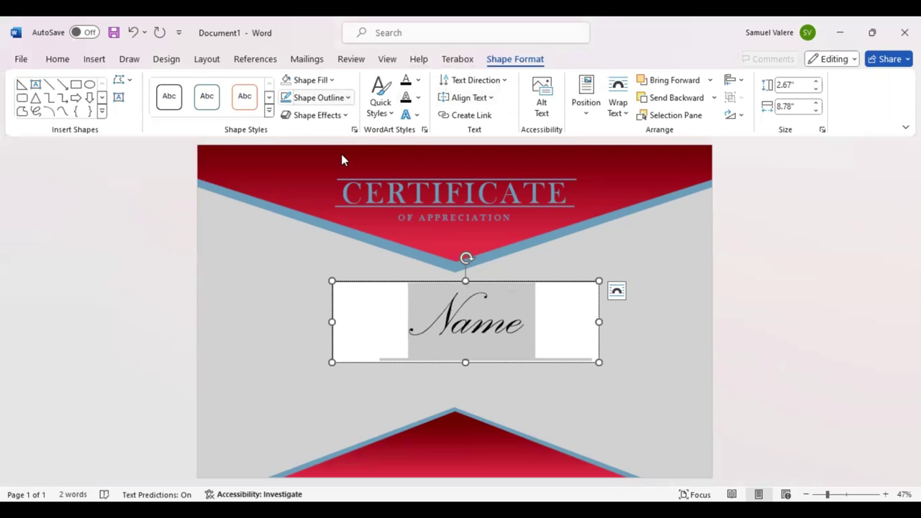
Remove the name box's fill and colour the name text dark red.
left_click(289, 81)
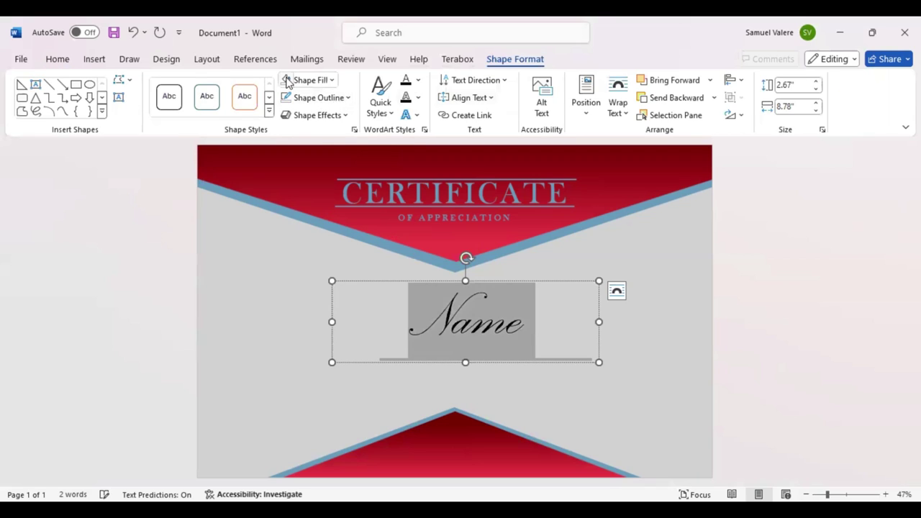
left_click(58, 62)
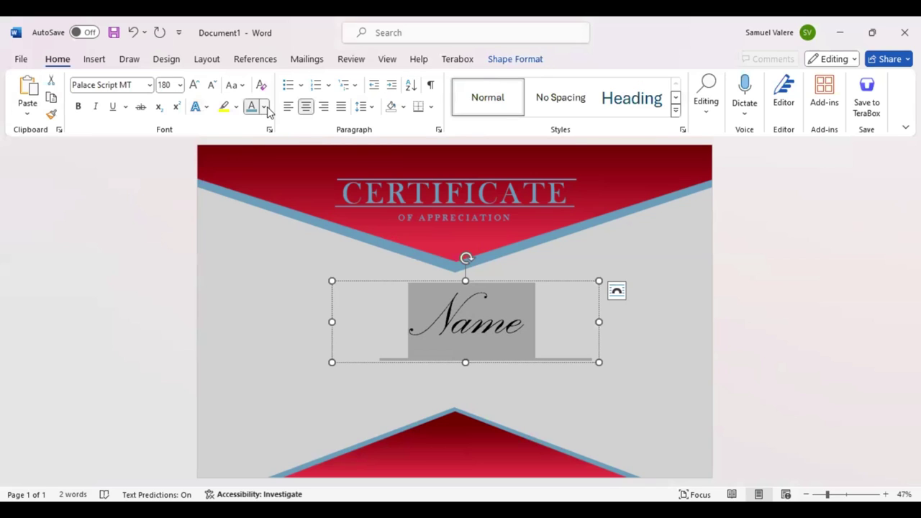
left_click(265, 106)
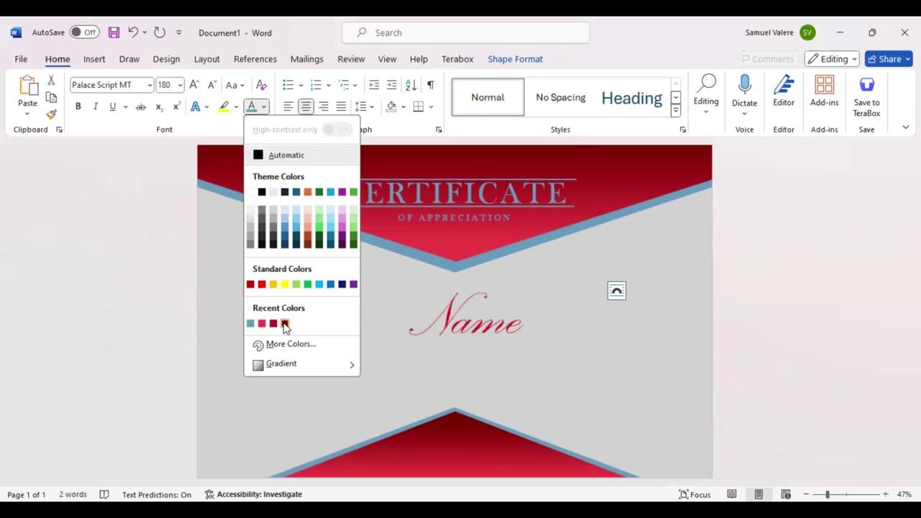
left_click(284, 324)
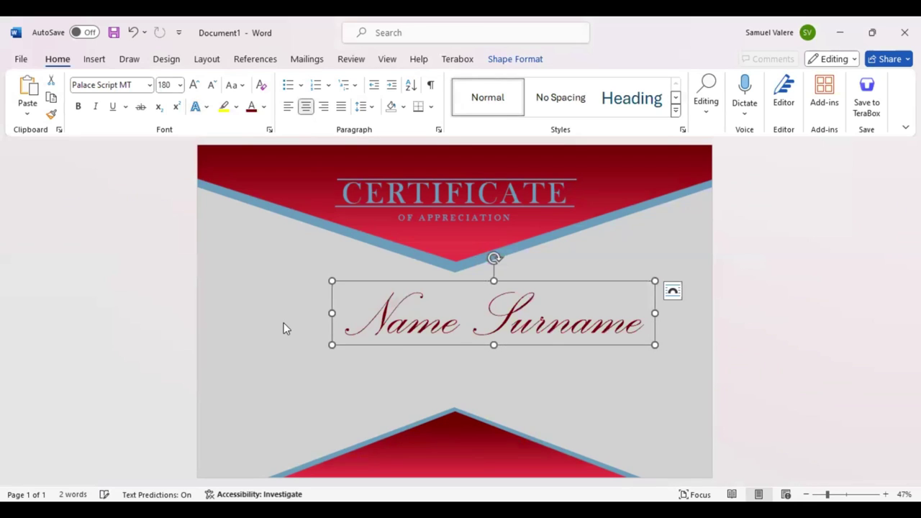
Centre the name box horizontally on the page just below the chevron.
key("Left")
key("Left")
key("Left")
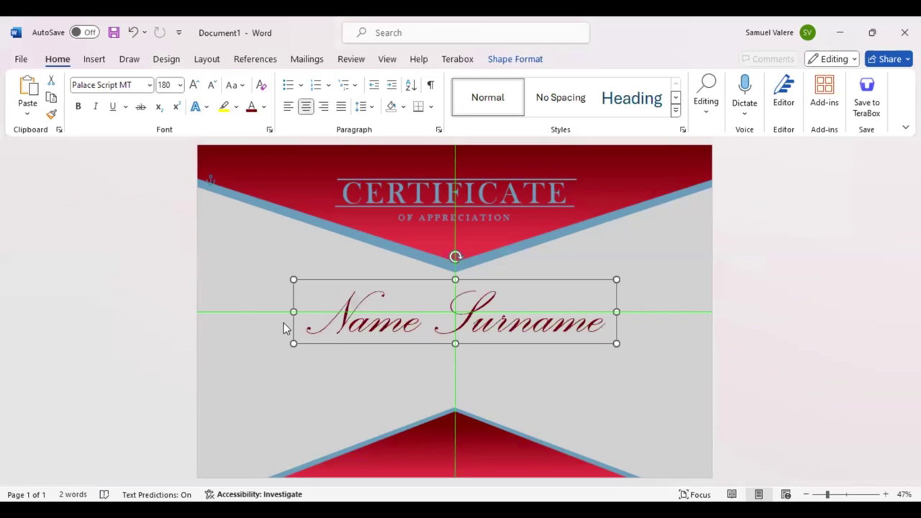
key("Up")
key("Up")
key("Up")
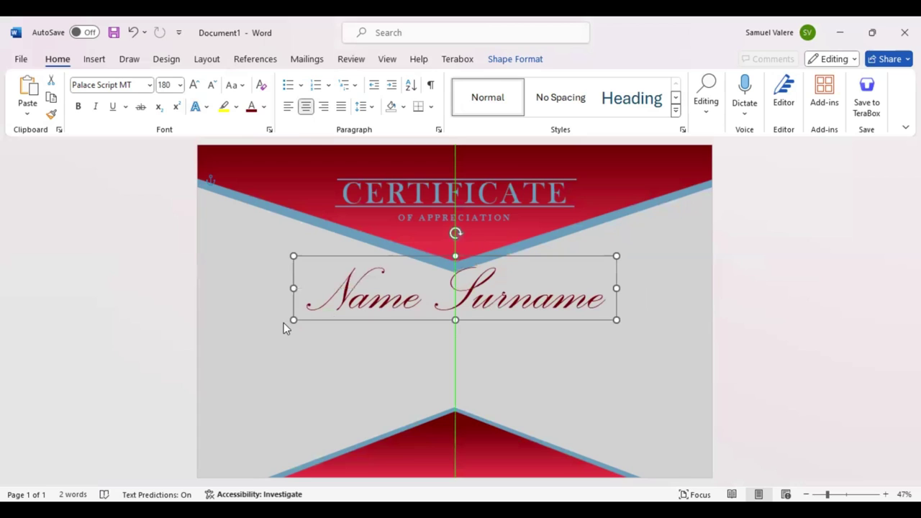
key("Down")
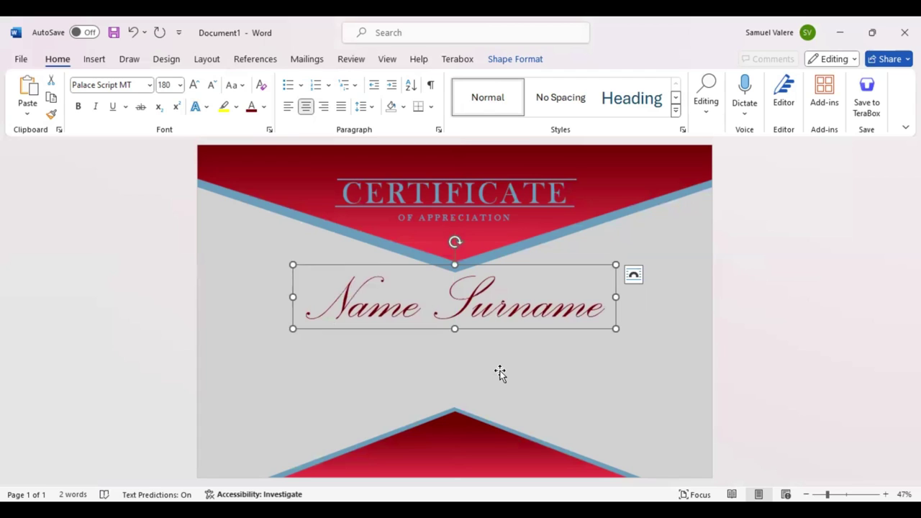
key("Tab")
left_click(572, 210)
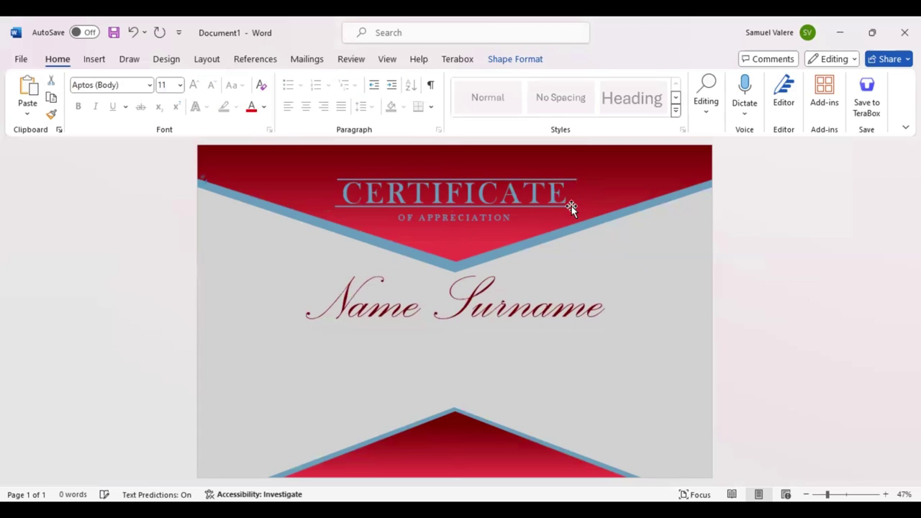
Move a line beneath Name Surname and lengthen it leftward across the name.
left_click(571, 206)
mouse_move(572, 206)
left_mouse_down()
mouse_move(571, 333)
mouse_move(609, 322)
left_mouse_up()
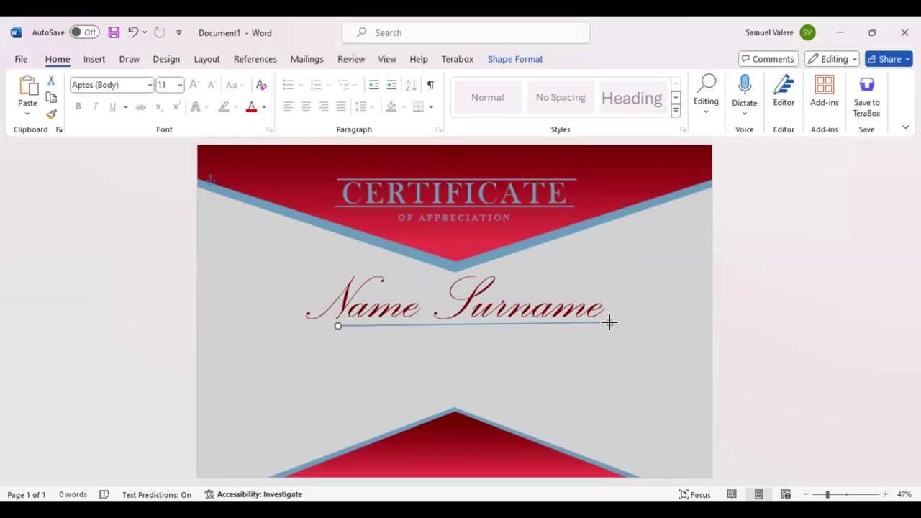
left_click_drag(339, 325, 296, 323)
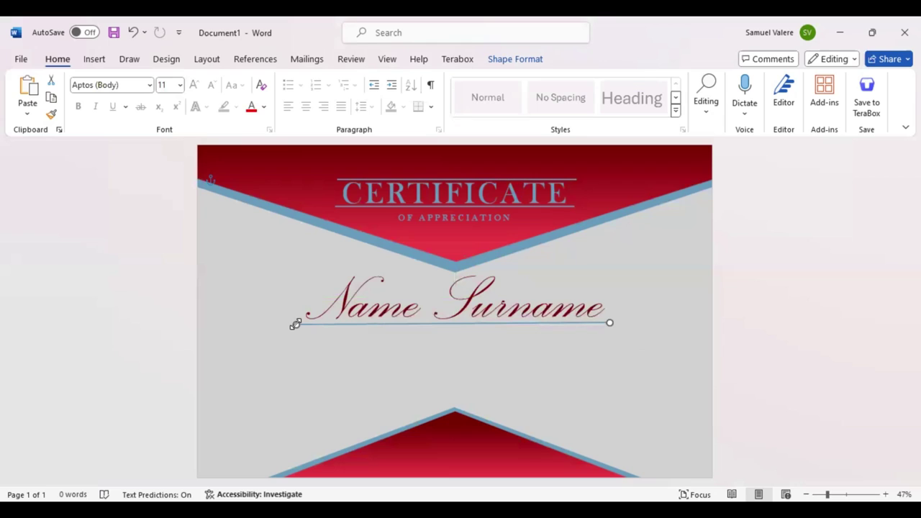
left_click_drag(296, 325, 297, 323)
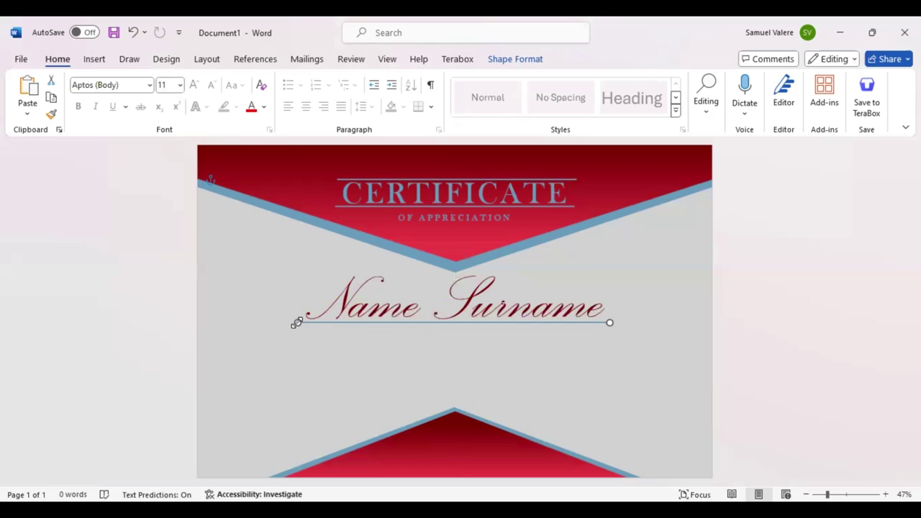
left_click_drag(297, 323, 299, 323)
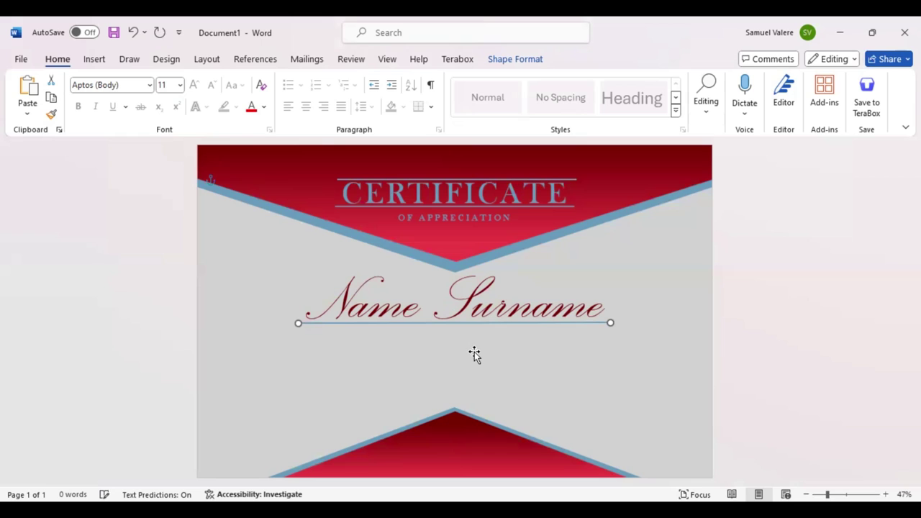
Make the line under the name dark red with a square-dot dash style.
left_click(512, 59)
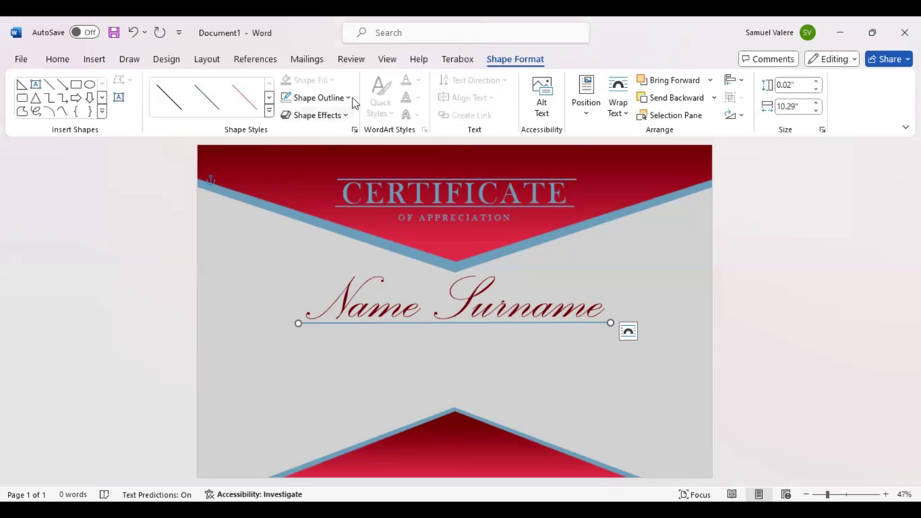
left_click(348, 97)
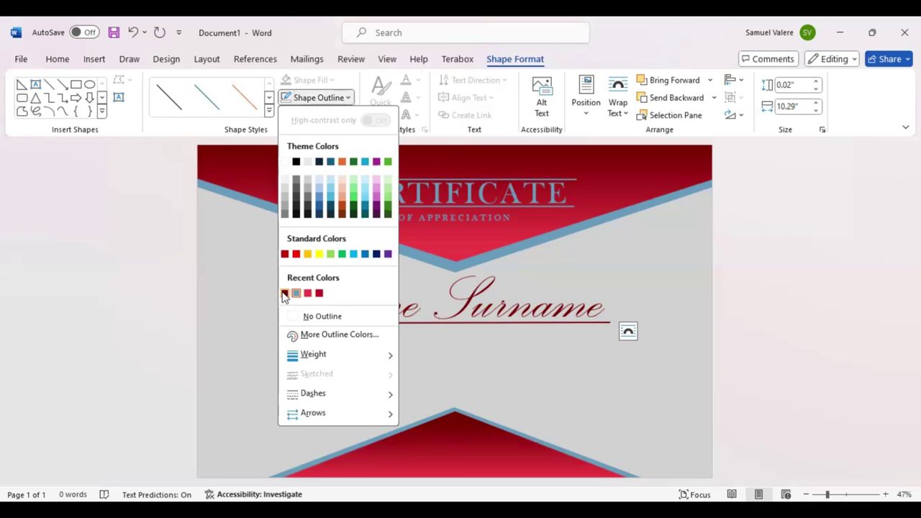
left_click(284, 292)
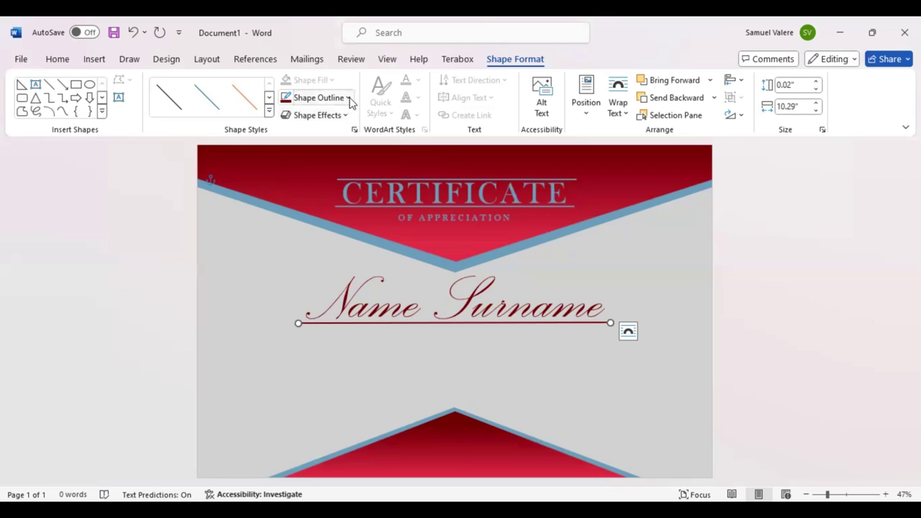
left_click(349, 98)
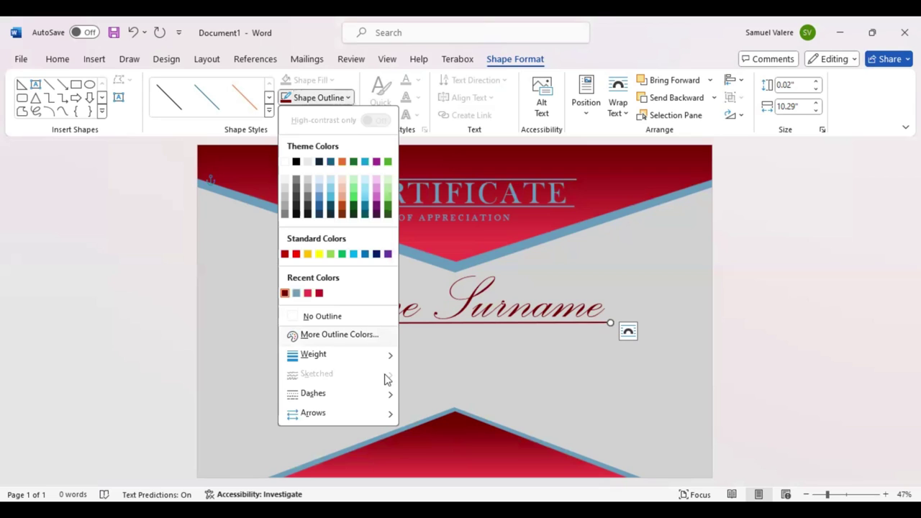
mouse_move(392, 398)
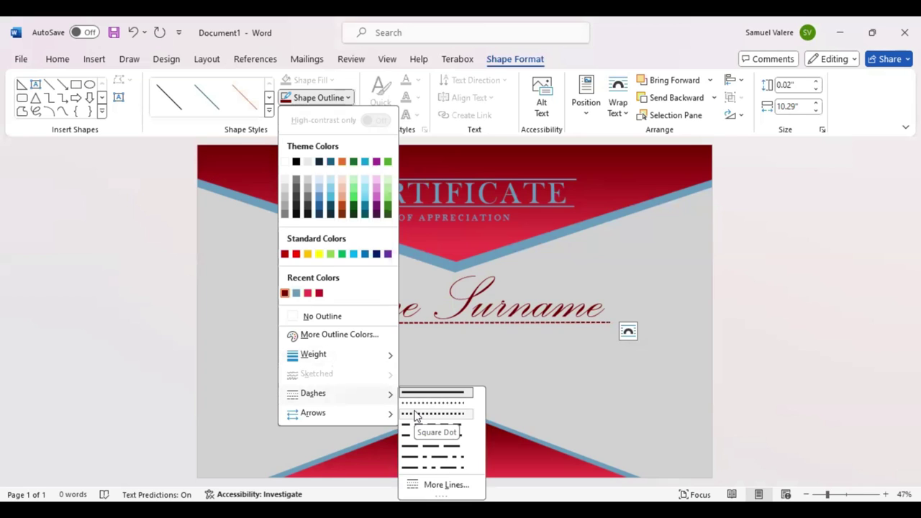
left_click(430, 403)
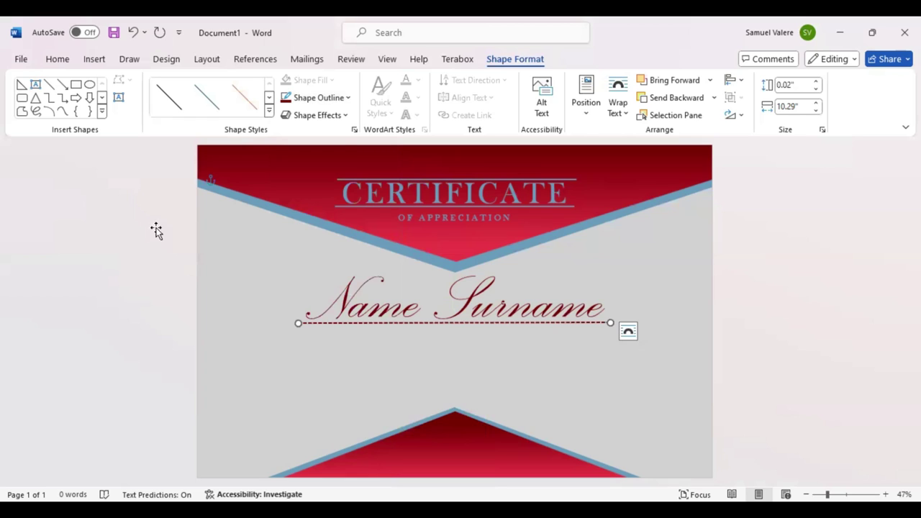
Draw a text box below the name and fill it with =lo() placeholder paragraphs.
left_click(119, 97)
left_click_drag(336, 336, 618, 409)
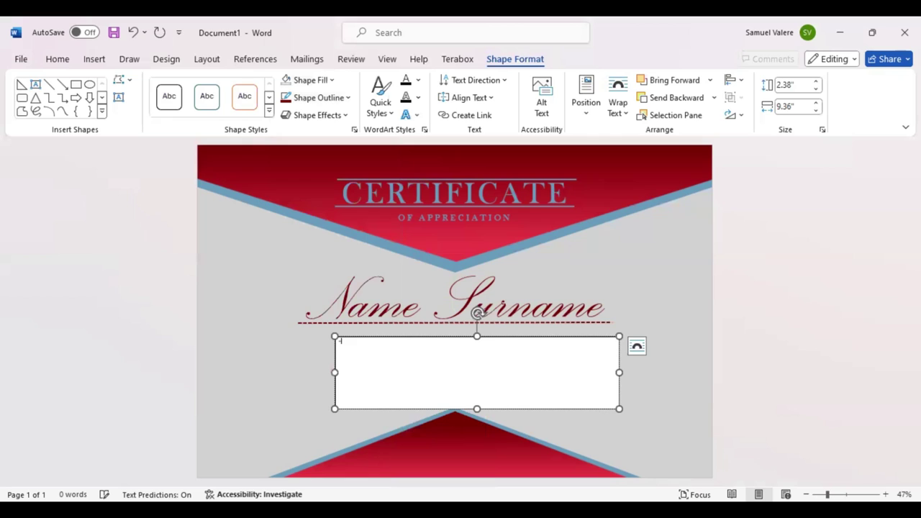
type("=lo")
type("()")
key("Return")
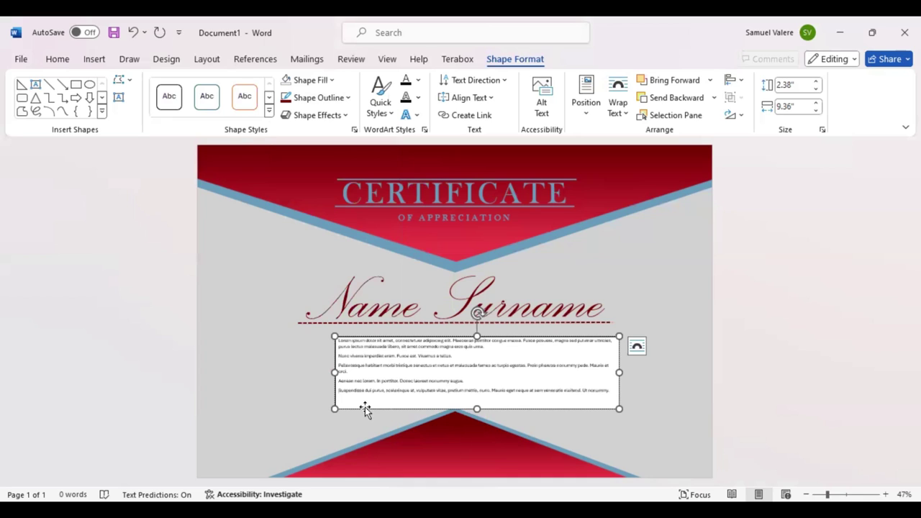
Remove the placeholder box's outline and centre its paragraphs.
left_click_drag(610, 391, 335, 341)
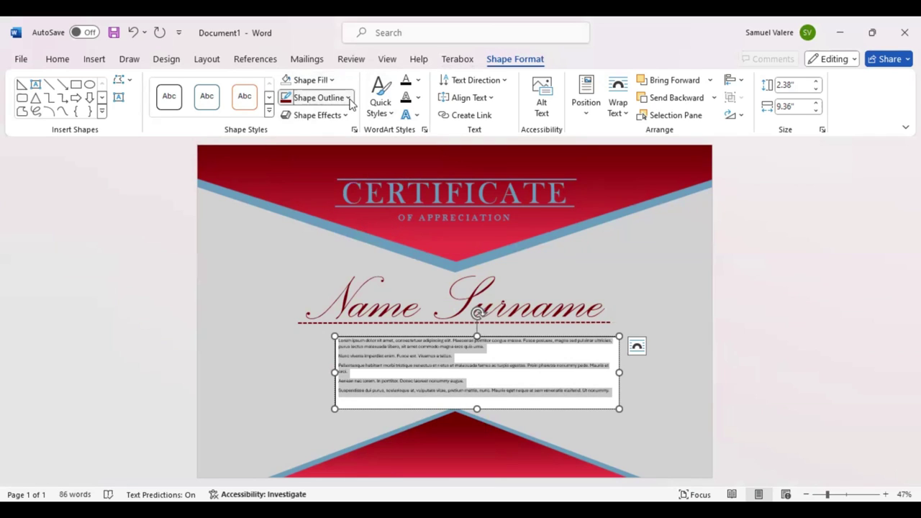
left_click(350, 103)
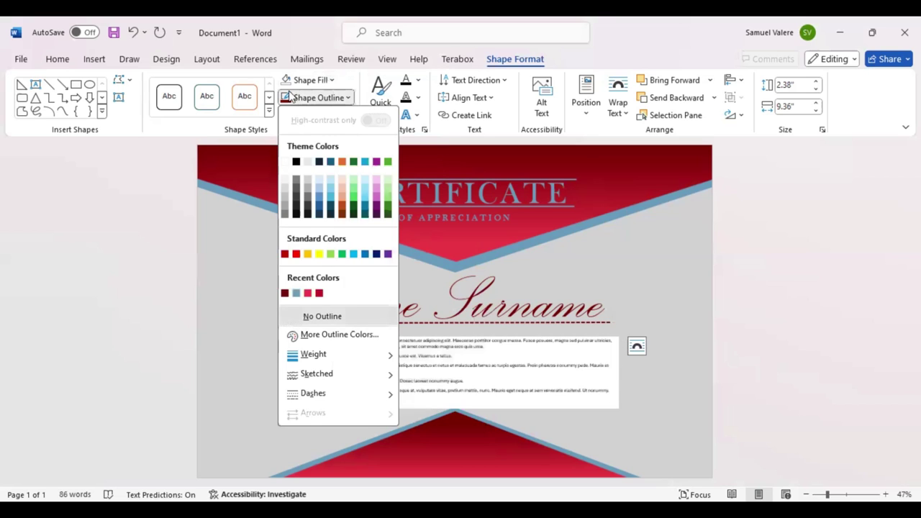
left_click(289, 97)
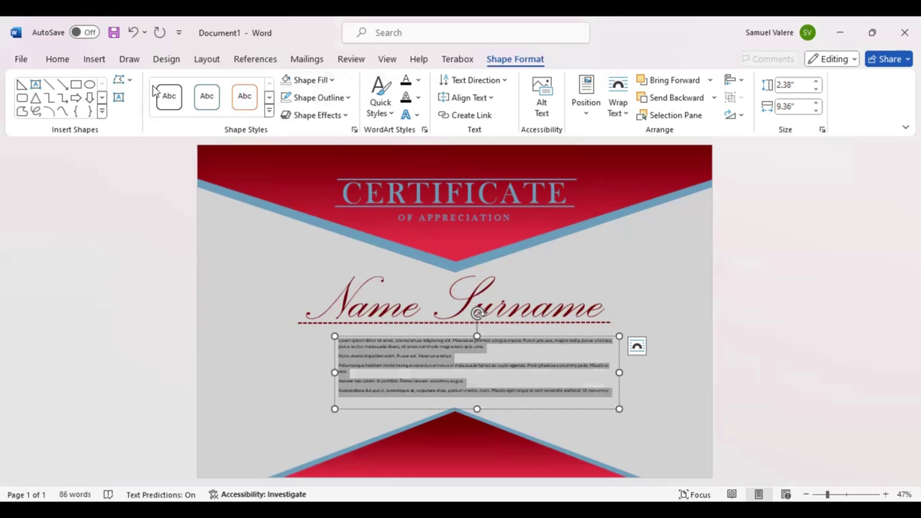
left_click(58, 61)
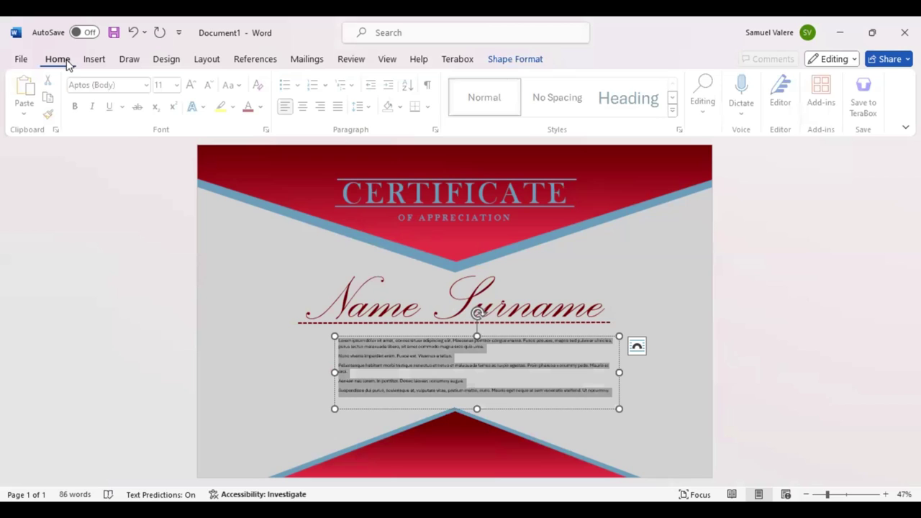
left_click(307, 108)
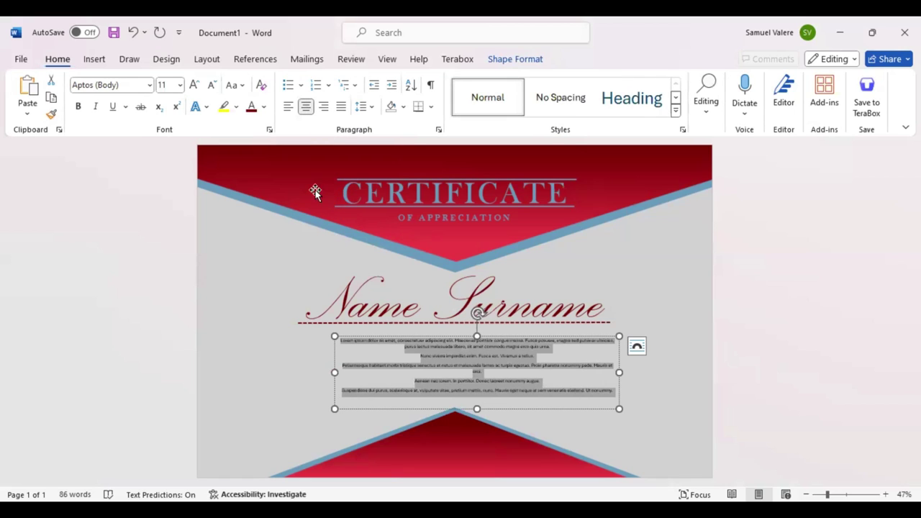
Set the placeholder text to Baskerville Old Face at size 20.
left_click(125, 88)
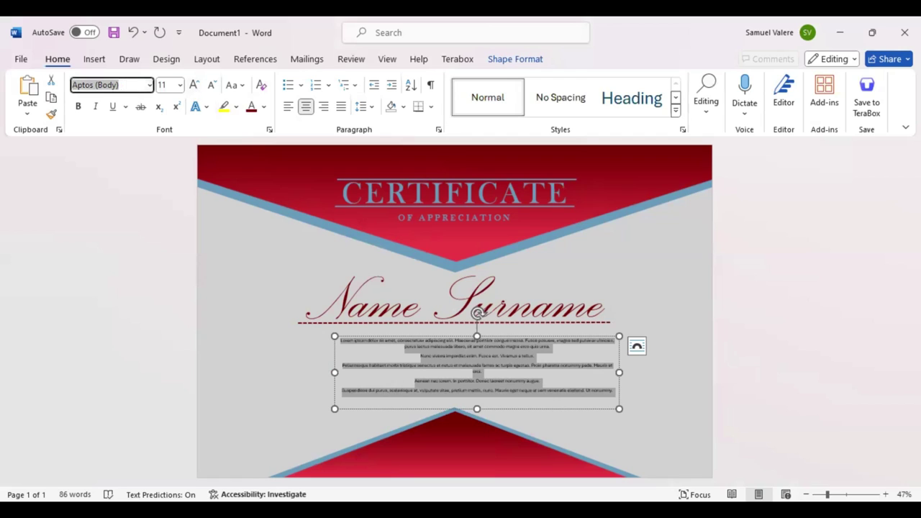
type("Baskerville Old Face")
key("Return")
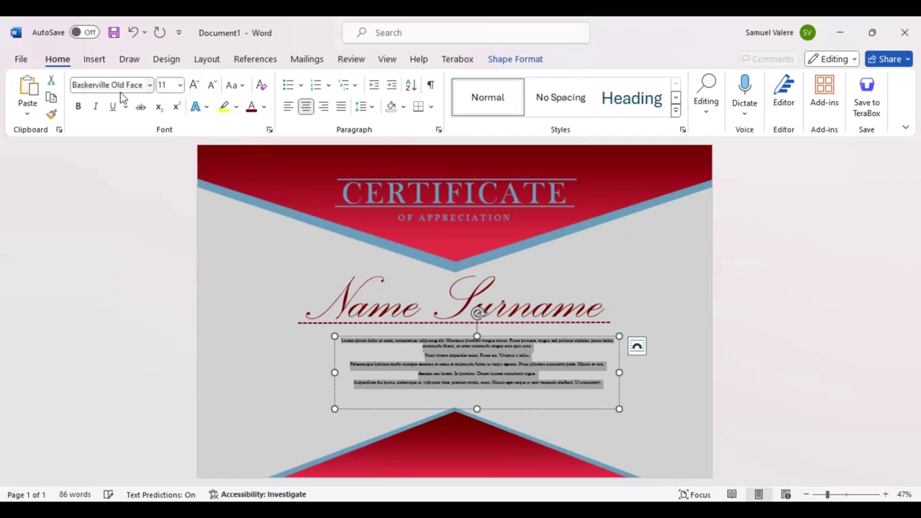
left_click(194, 86)
left_click(194, 85)
left_click(195, 85)
left_click(194, 85)
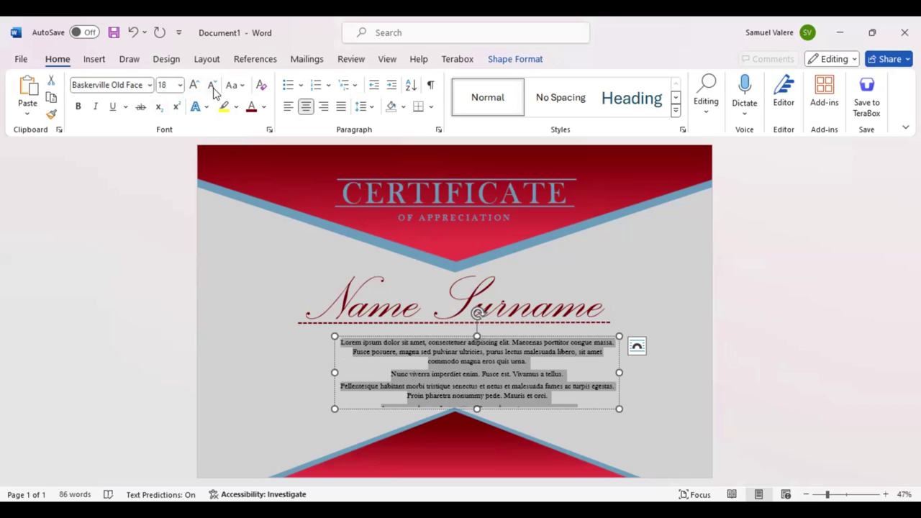
left_click(212, 86)
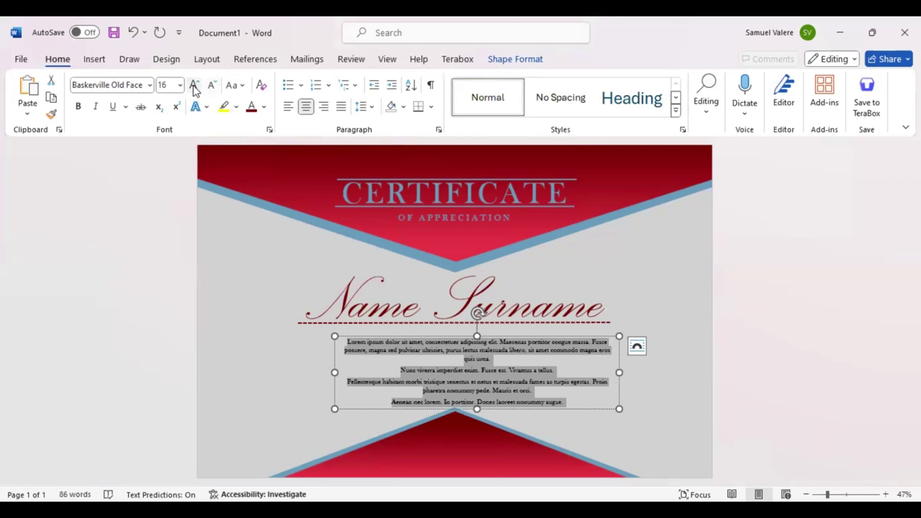
left_click(194, 86)
left_click(192, 86)
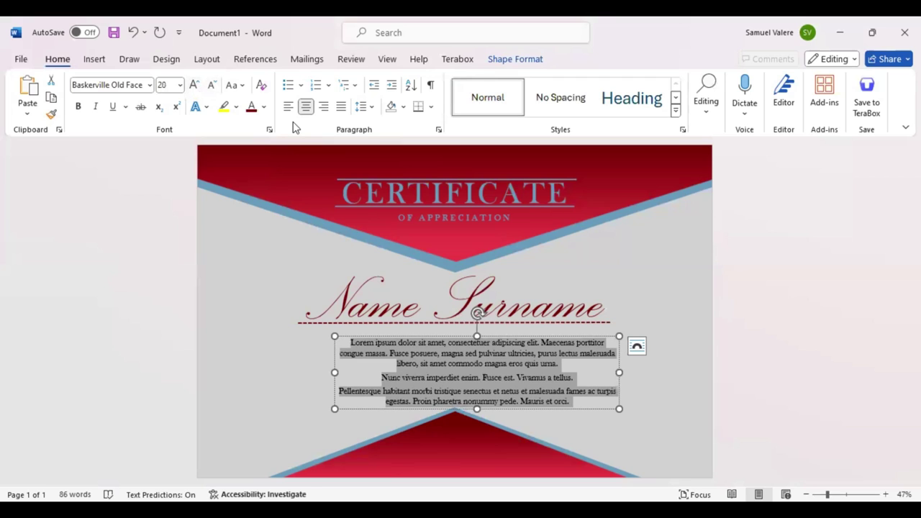
key("Escape")
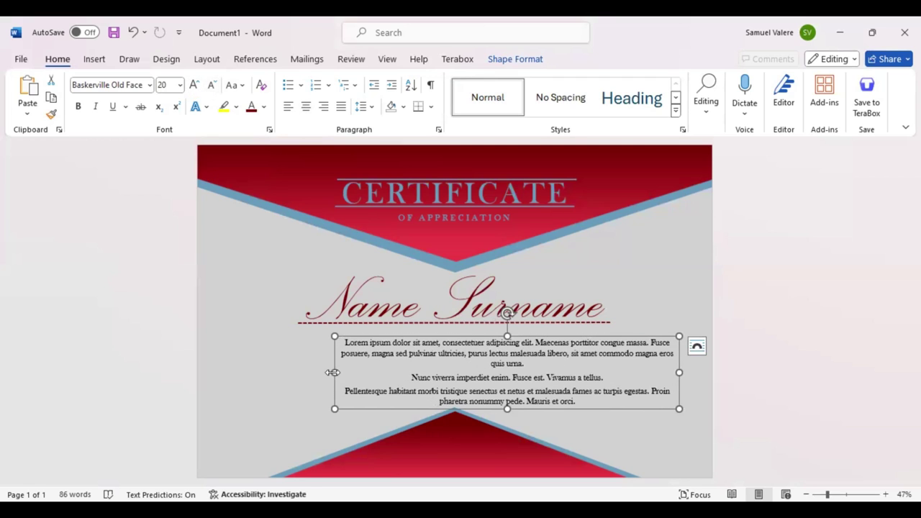
Widen the placeholder box leftward, shorten it to three paragraphs, and centre it under the name.
left_click_drag(332, 372, 257, 368)
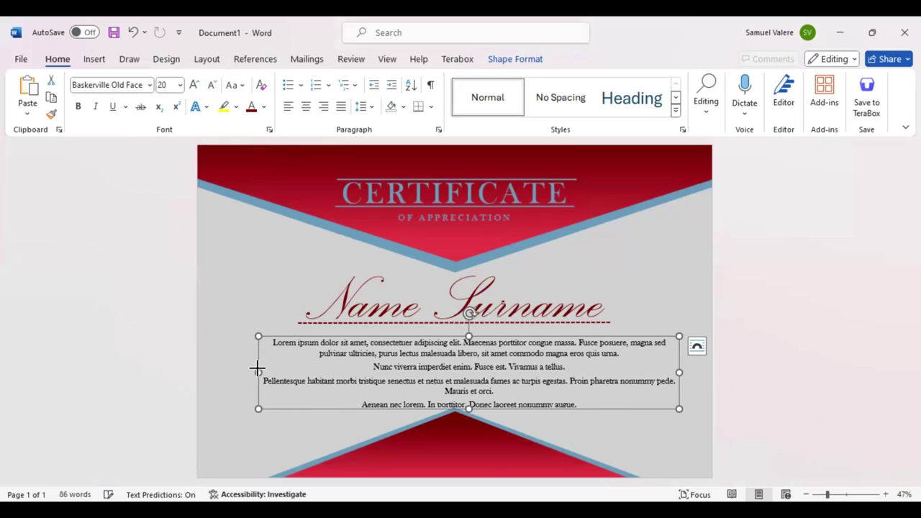
left_click(371, 369)
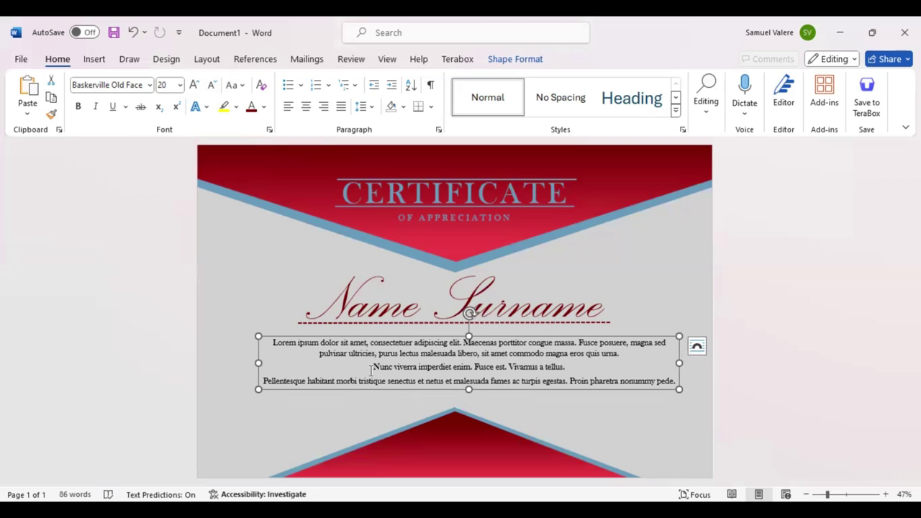
left_click_drag(371, 371, 371, 370)
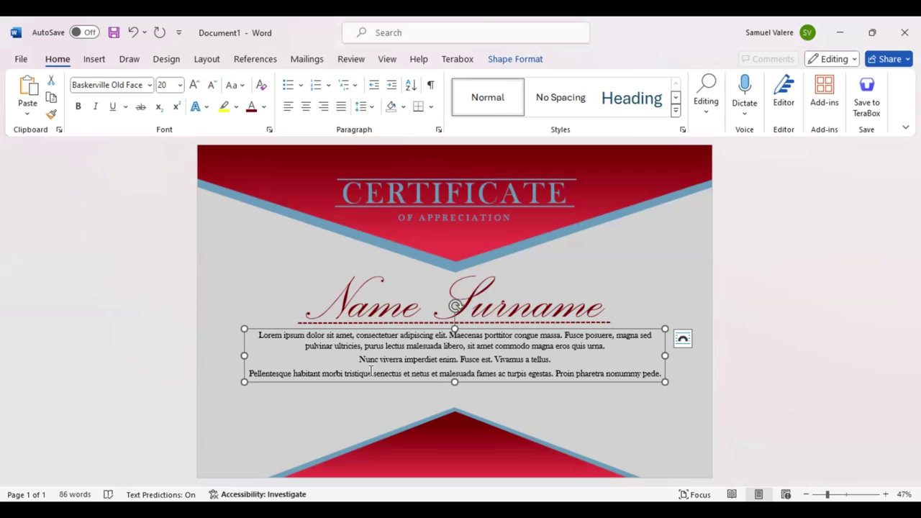
triple_click(371, 370)
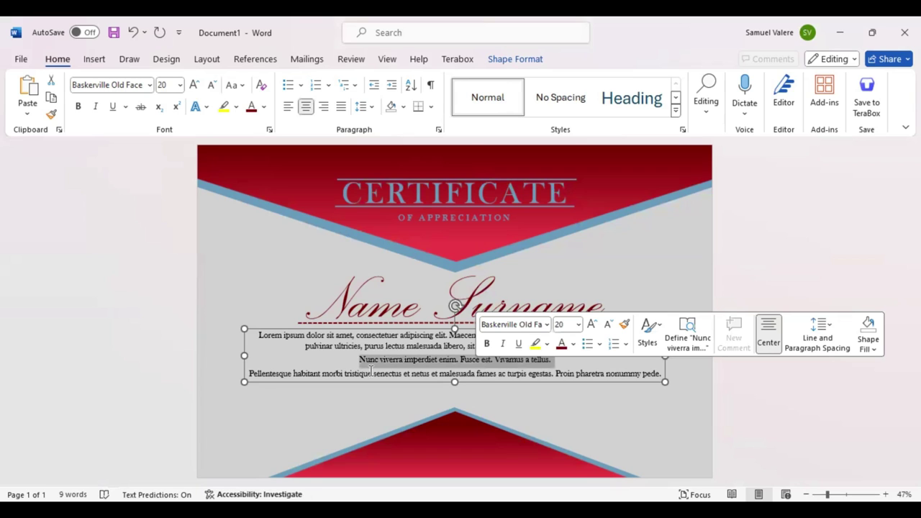
left_click(371, 370)
mouse_move(371, 370)
left_mouse_down()
mouse_move(389, 372)
mouse_move(372, 370)
left_mouse_up()
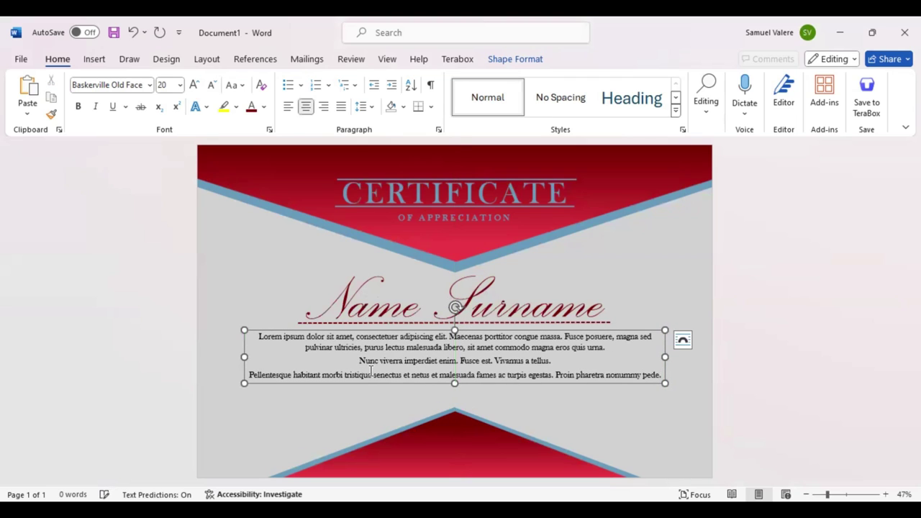
Select all the placeholder text and colour it red.
key("ctrl+a")
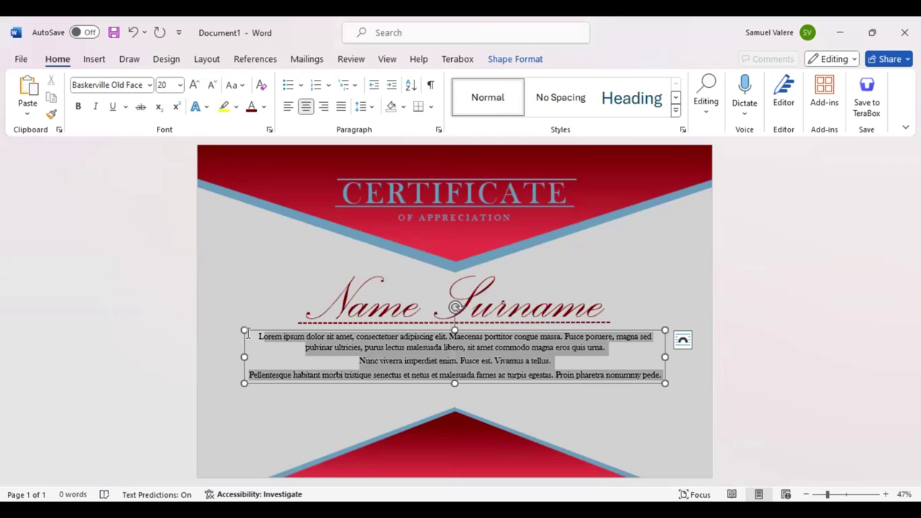
left_click(344, 309)
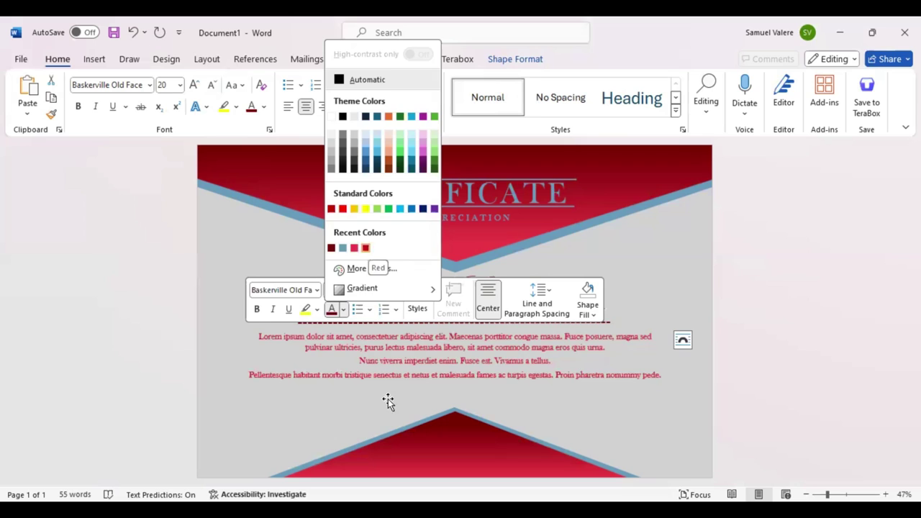
left_click(354, 404)
left_click(354, 404)
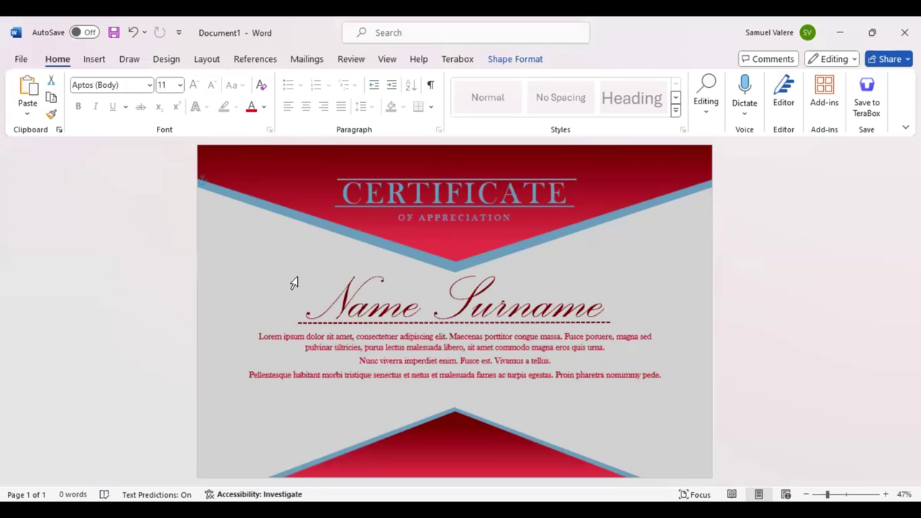
Draw a horizontal line at the lower left above the bottom chevron and position it.
left_click(94, 60)
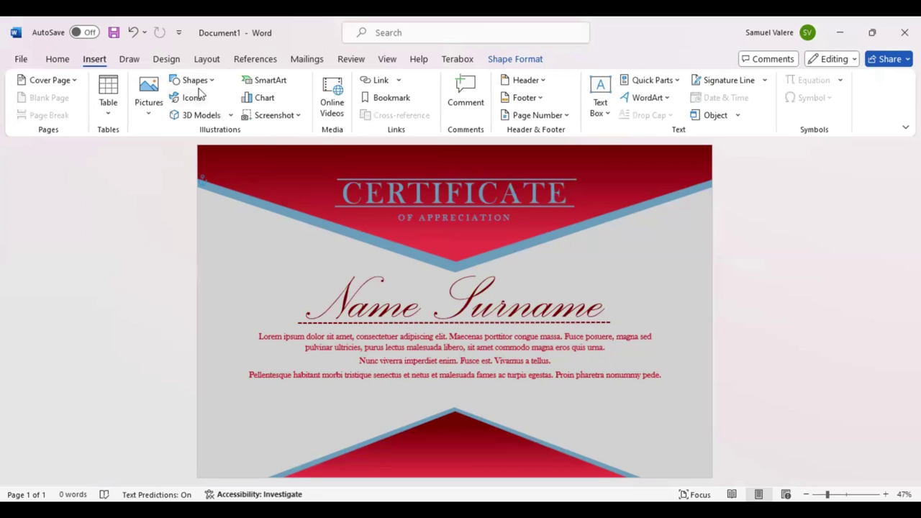
left_click(211, 81)
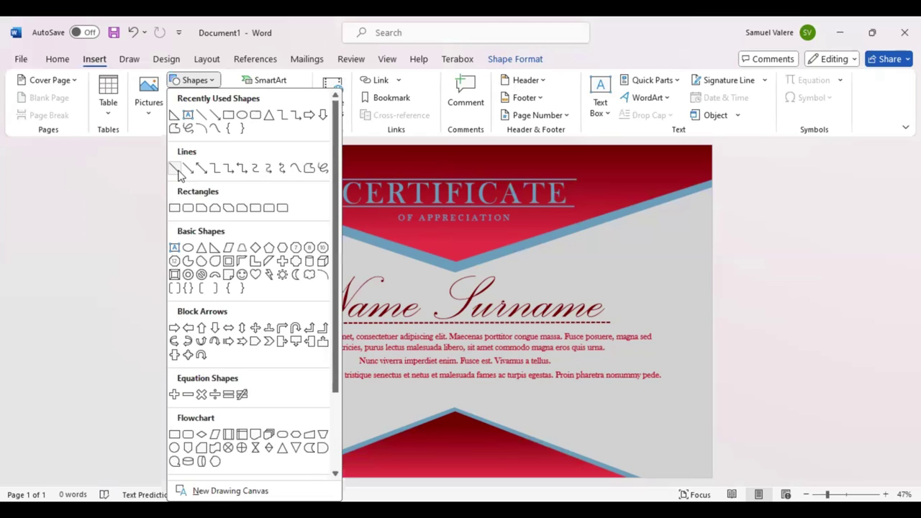
left_click(179, 172)
left_click_drag(266, 440, 373, 441)
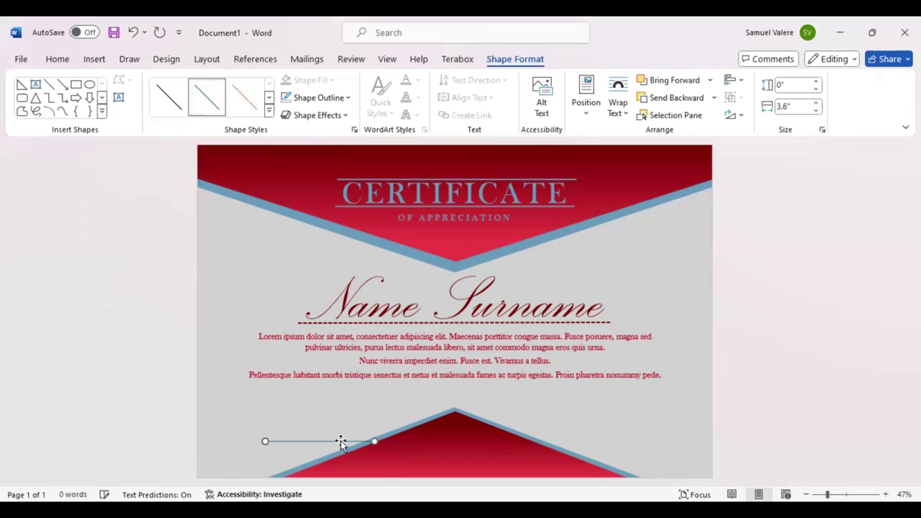
key("Left")
key("Left")
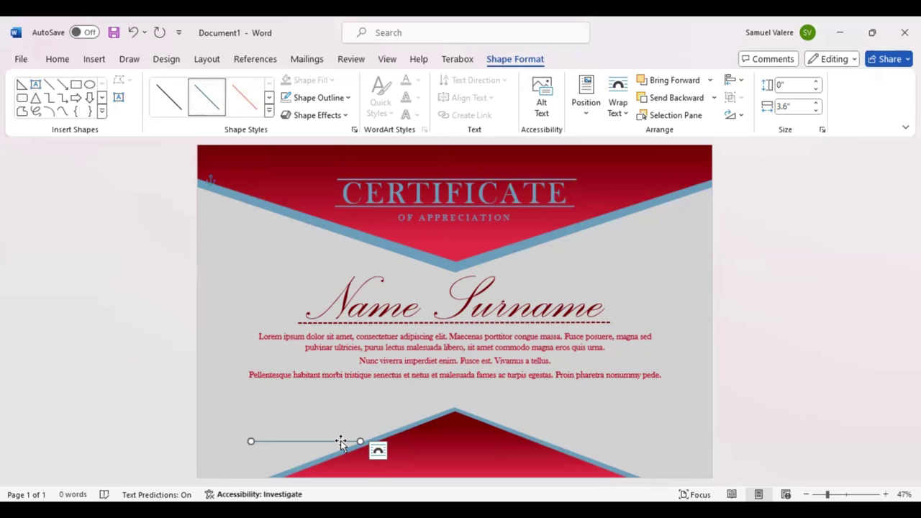
key("Up")
key("Up")
key("Up")
key("ctrl+Right")
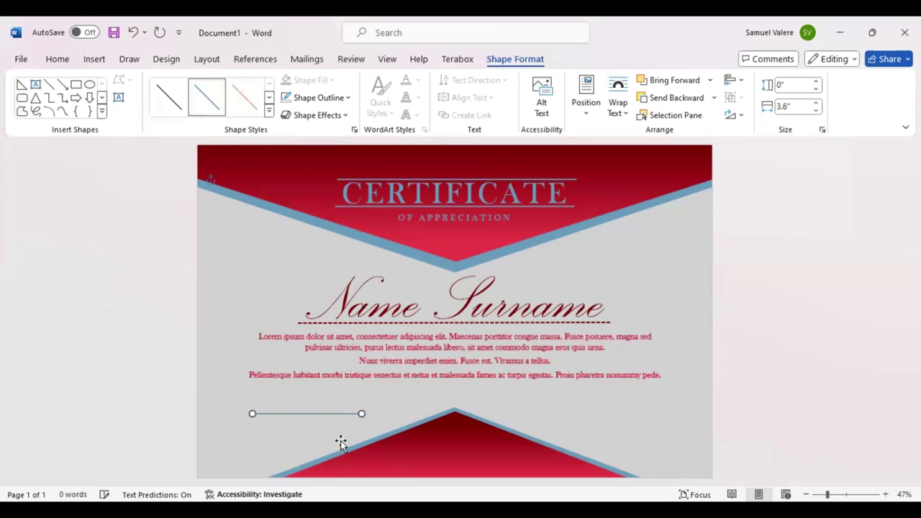
key("Right")
key("Right")
key("Right")
key("Right")
key("Right")
key("Right")
key("Left")
key("Left")
key("Left")
key("Left")
key("Down")
Colour the line red and shift it slightly down and right.
left_click(348, 98)
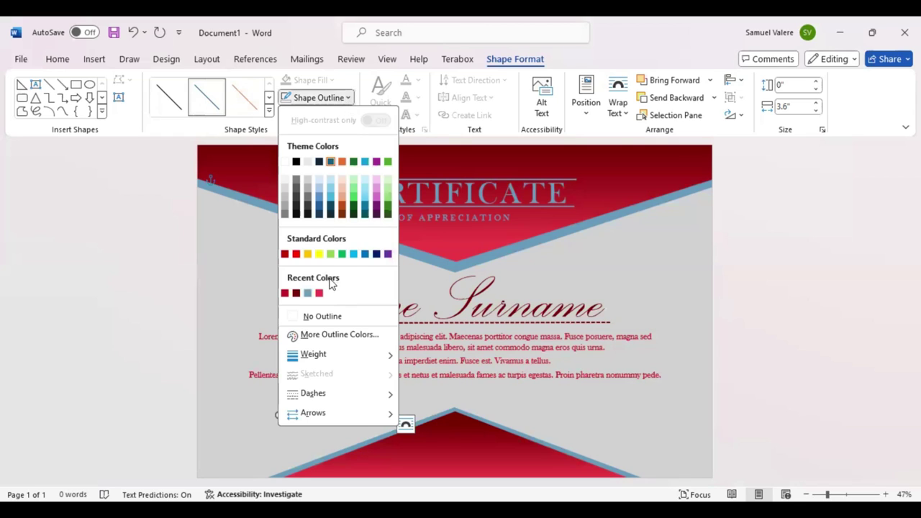
left_click(285, 293)
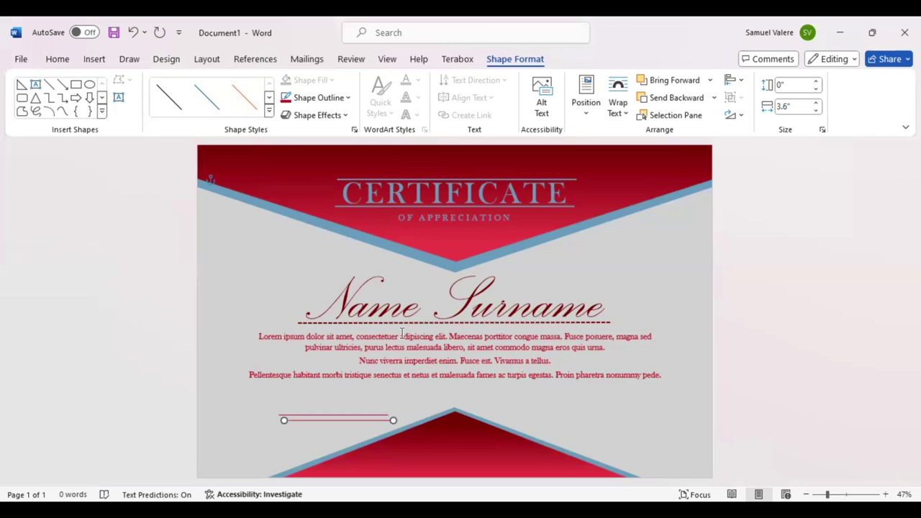
left_click_drag(388, 395, 393, 401)
Duplicate the red line and move the copy to the right side.
key("ctrl+d")
key("Right")
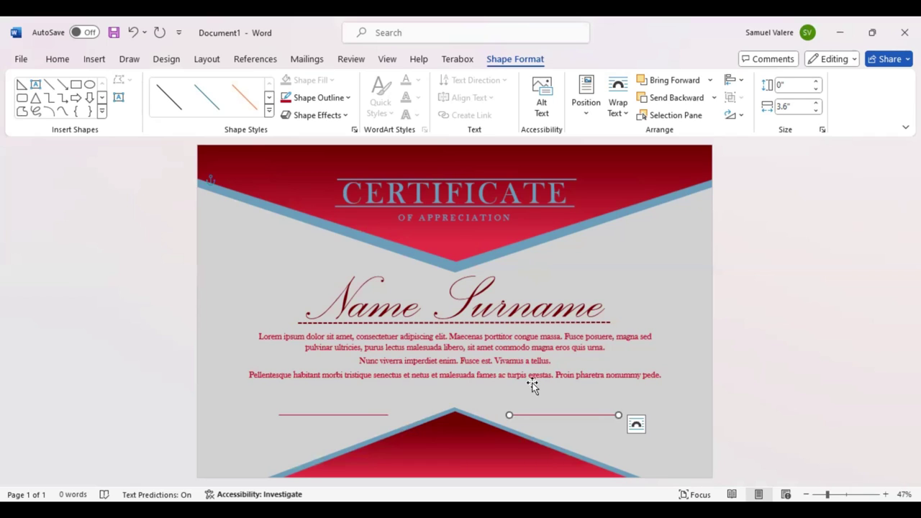
key("Right")
Draw a small text box below the left red line containing the word Date.
left_click(120, 100)
left_click_drag(303, 421, 359, 438)
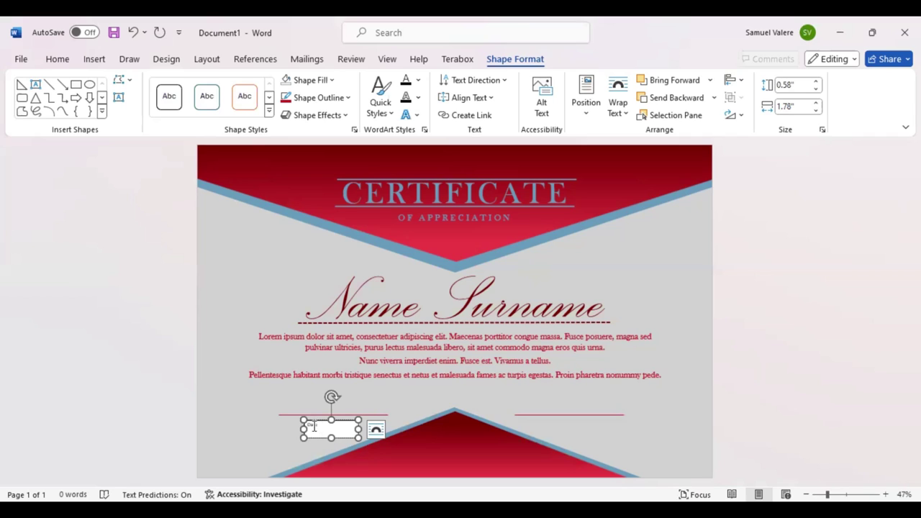
left_click_drag(320, 426, 301, 427)
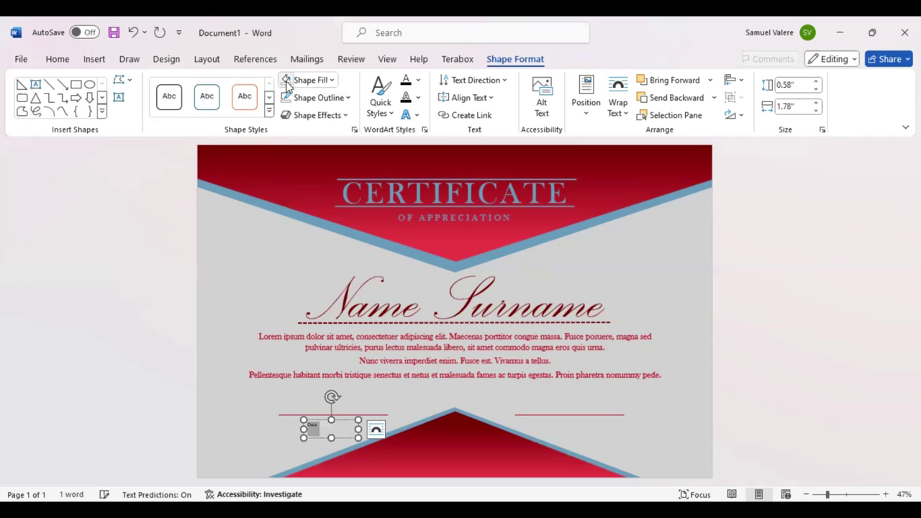
Format the label as uppercase DATE in centred, 16-point, red Baskerville Old Face.
left_click(59, 62)
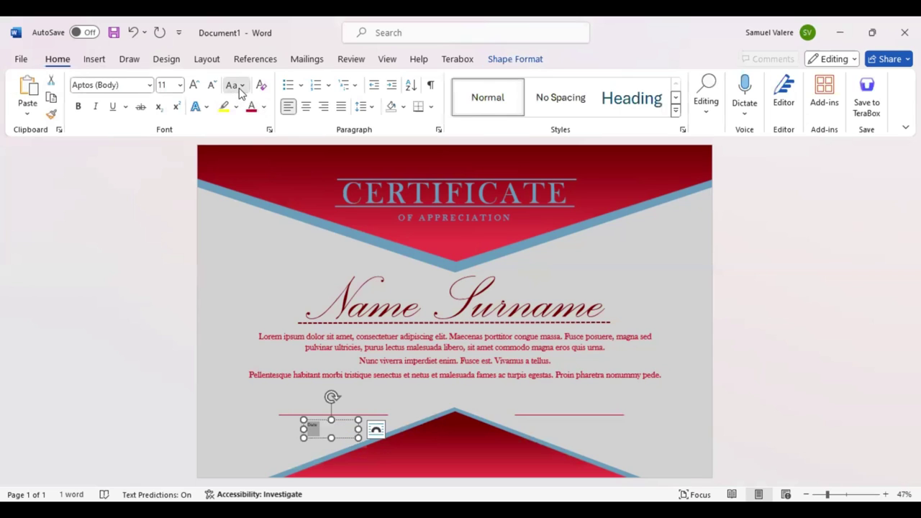
left_click(235, 85)
left_click(263, 142)
type("Ba")
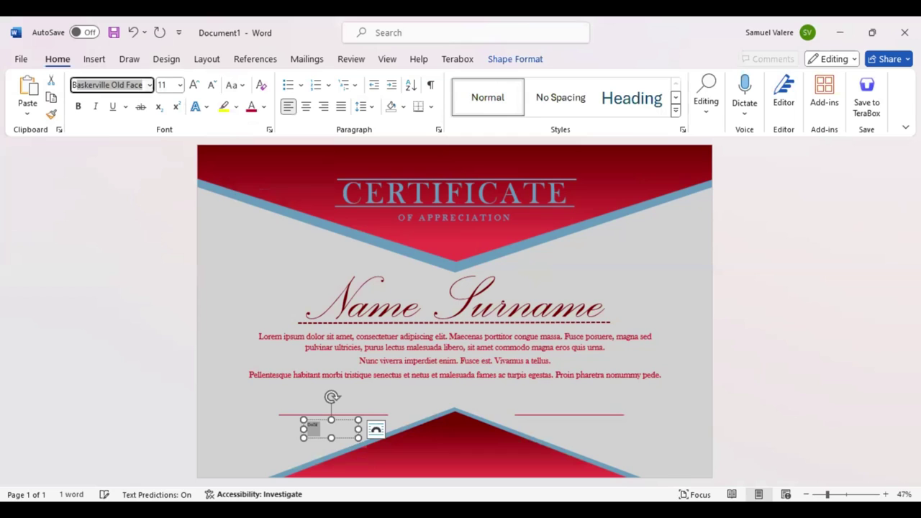
key("Return")
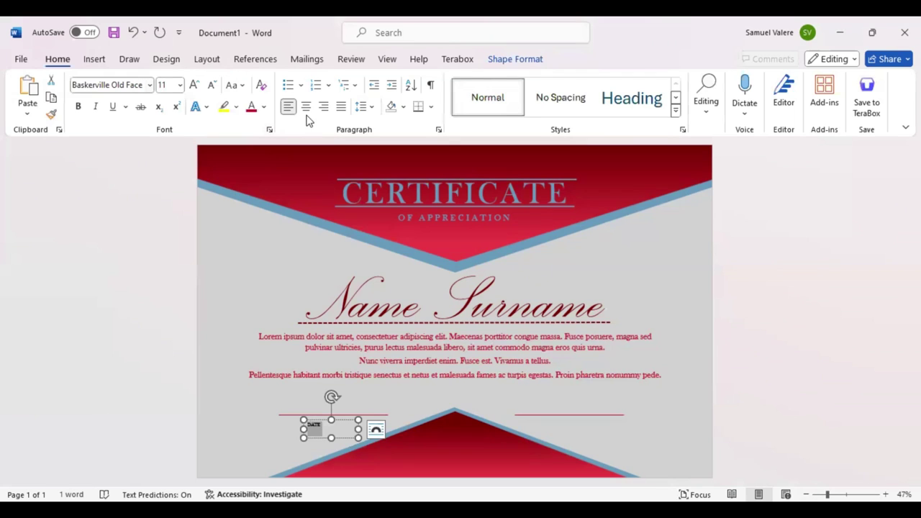
left_click(306, 106)
left_click(194, 87)
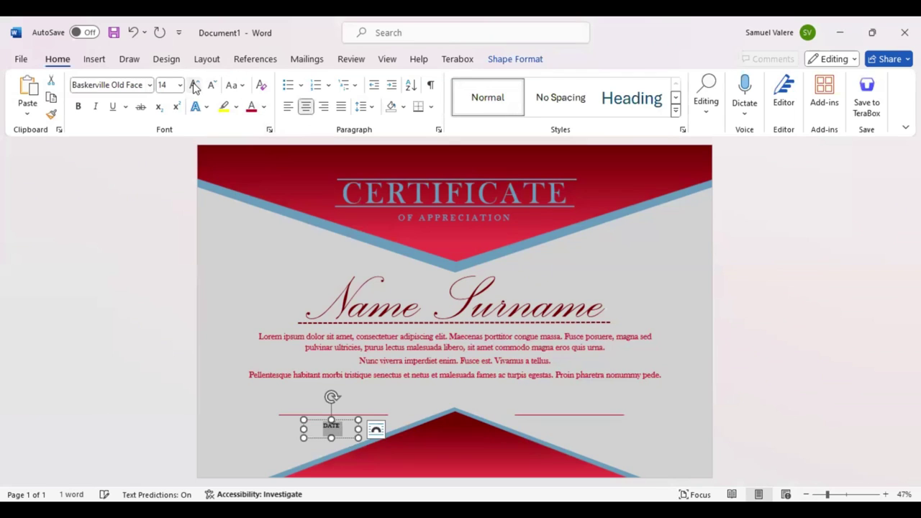
left_click(194, 87)
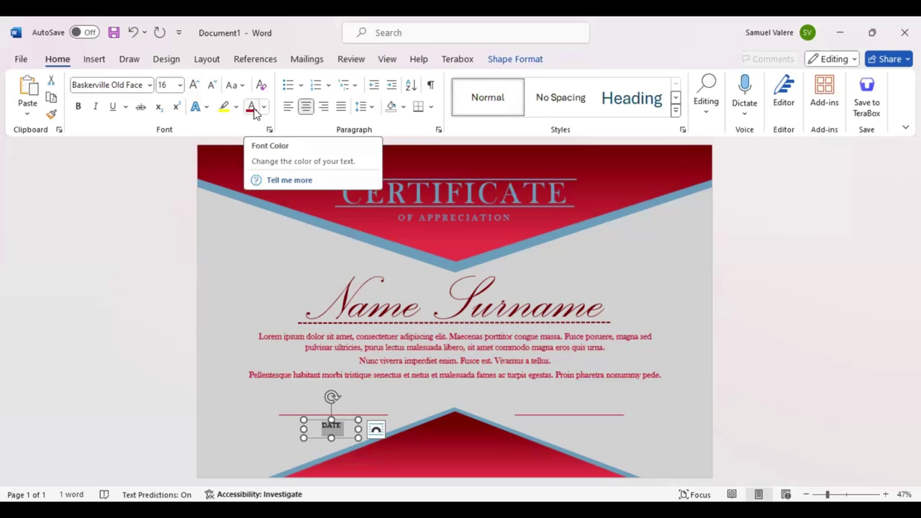
left_click(252, 111)
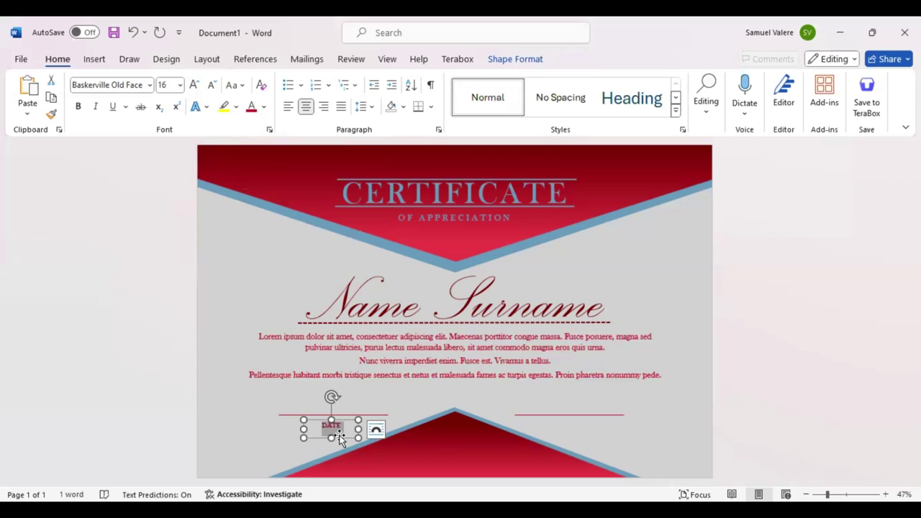
Position the DATE label under the left line and place a copy under the right line.
left_click_drag(339, 436, 338, 432)
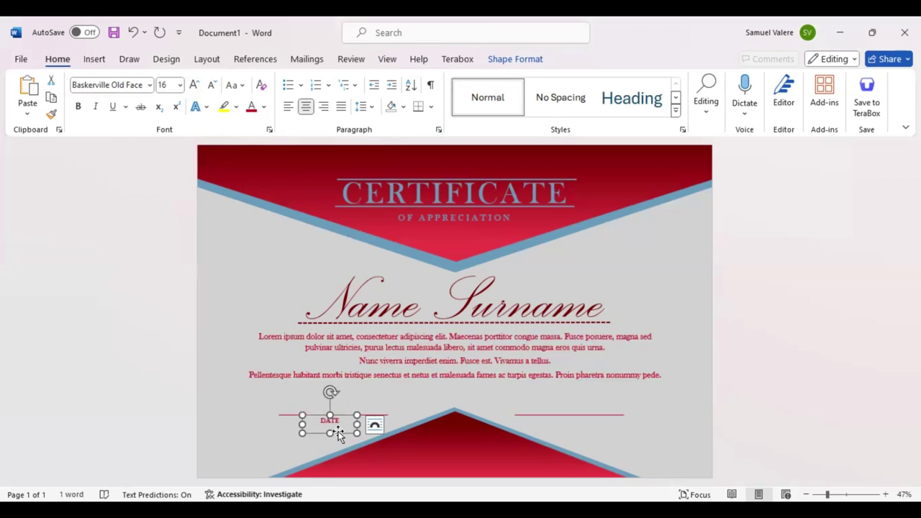
left_click_drag(339, 434, 343, 438)
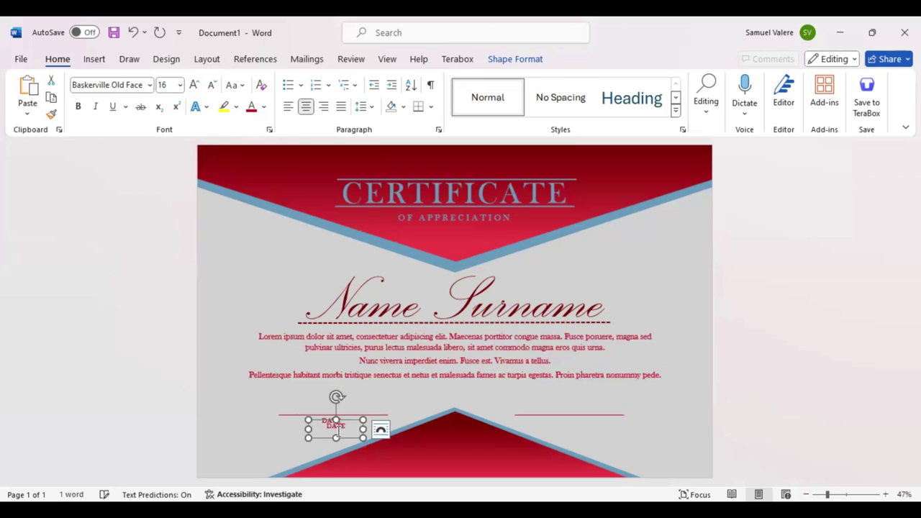
left_click_drag(548, 431, 582, 430)
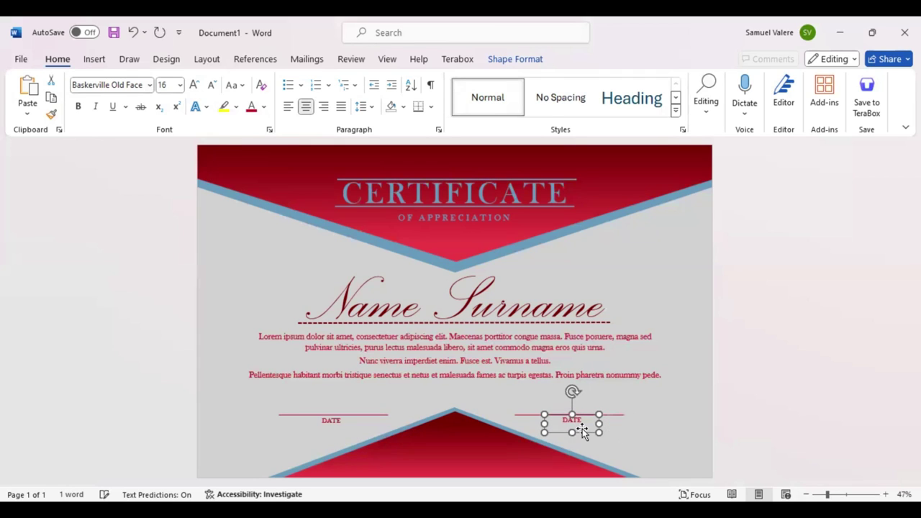
Nudge the copied label down and change its text from DATE to SIGNATURE in capitals.
key("Down")
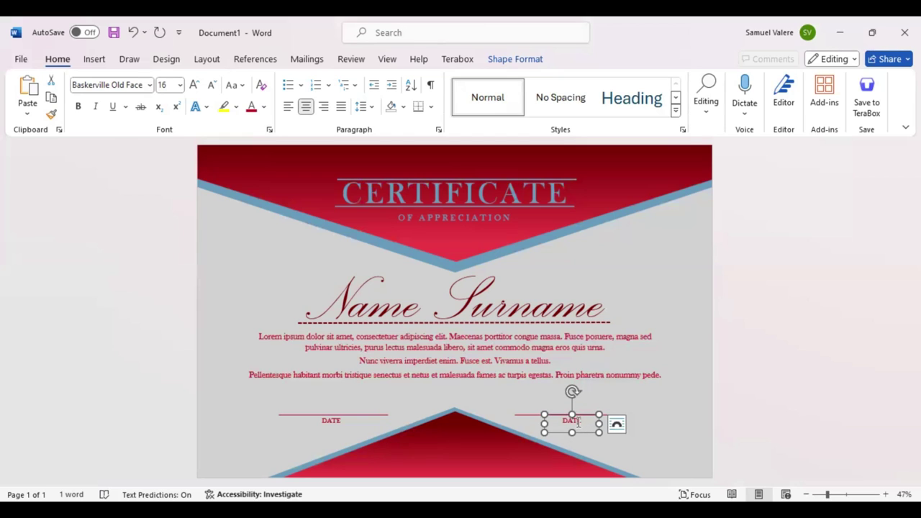
double_click(578, 426)
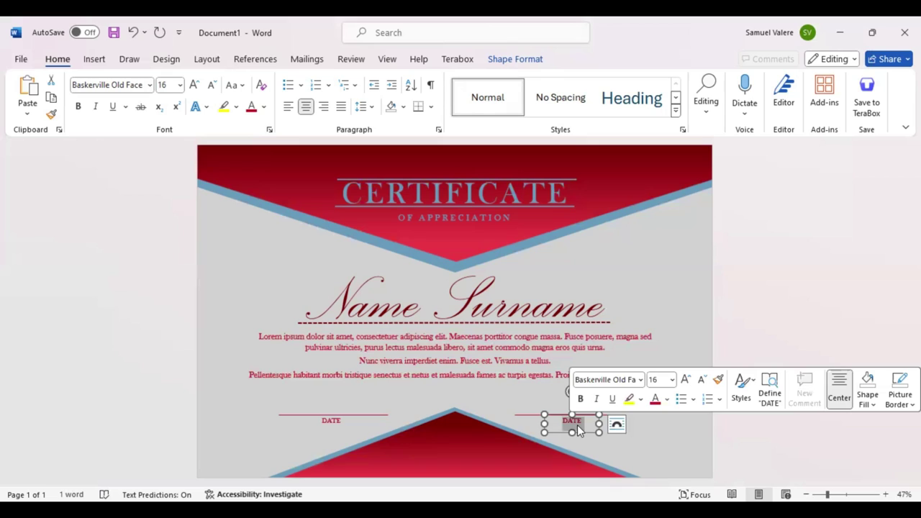
key("BackSpace")
type("Signature")
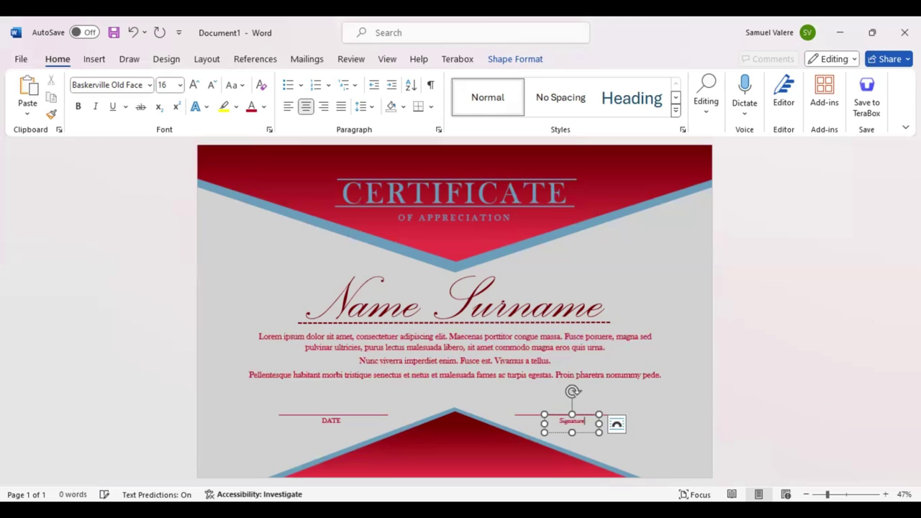
double_click(580, 419)
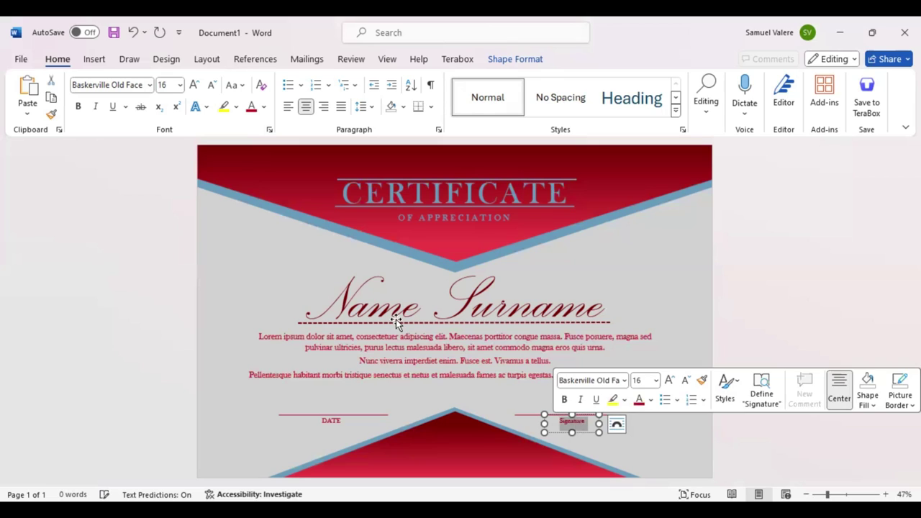
left_click(242, 86)
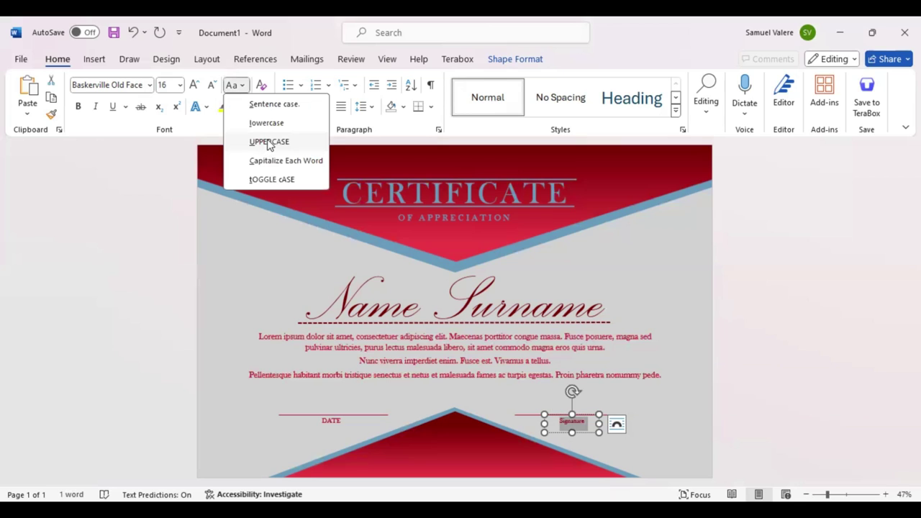
left_click(269, 142)
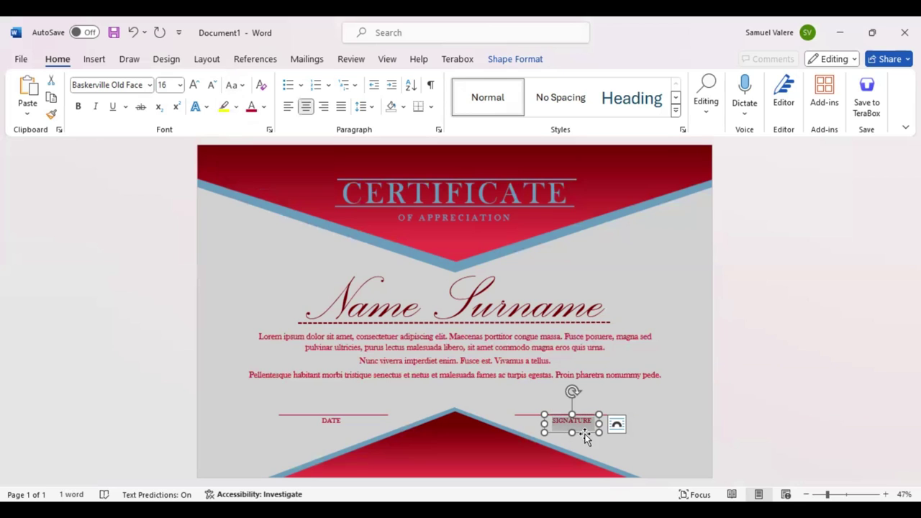
left_click(674, 437)
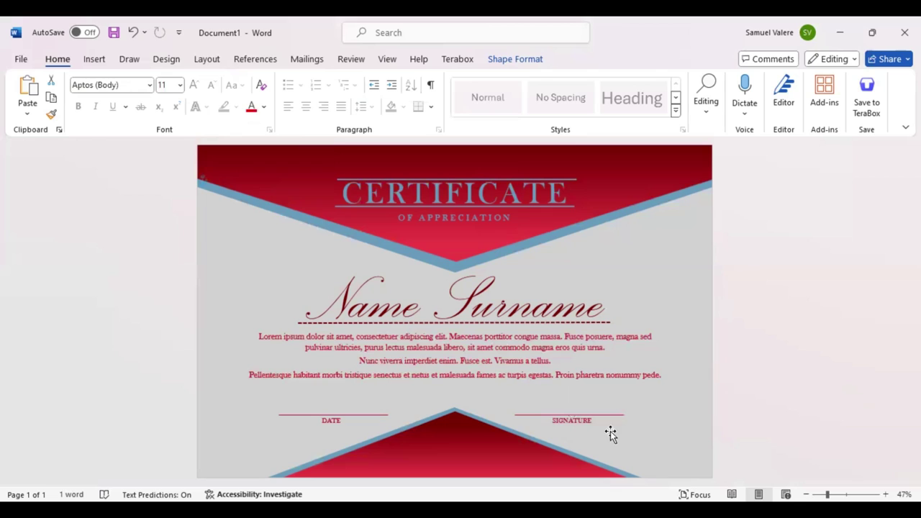
left_click(572, 422)
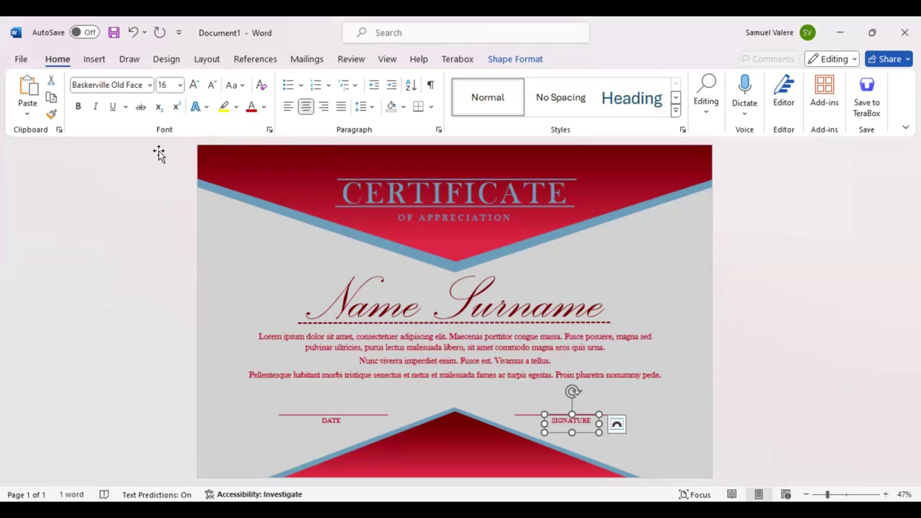
Draw a Rectangle from the Shapes gallery across most of the certificate page.
left_click(92, 64)
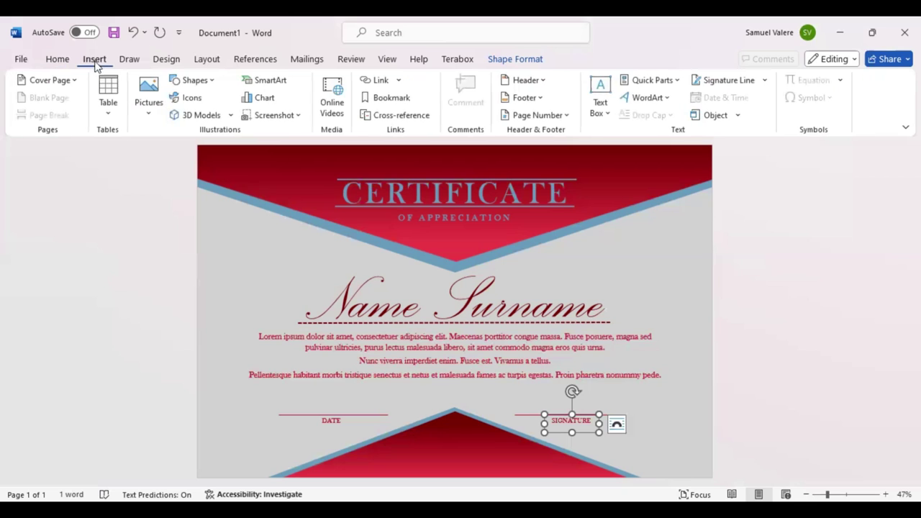
left_click(208, 81)
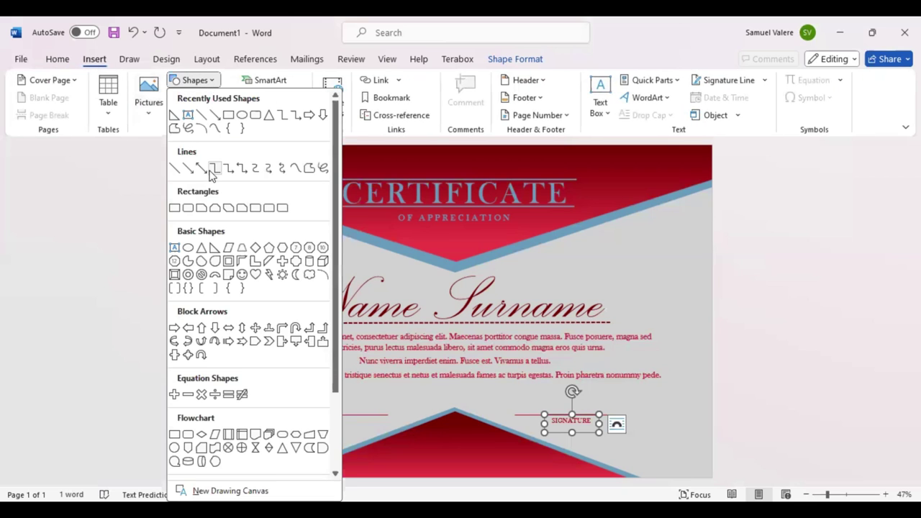
left_click(180, 207)
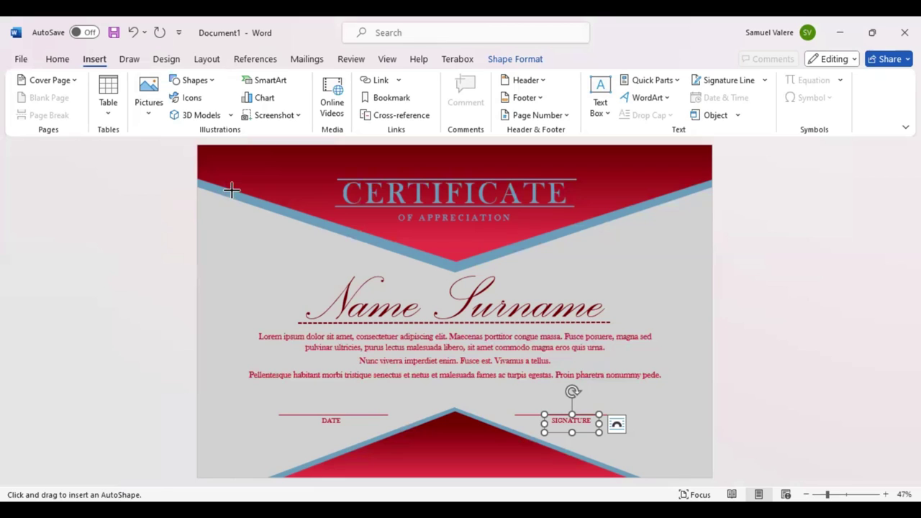
mouse_move(233, 176)
left_mouse_down()
mouse_move(681, 472)
mouse_move(704, 473)
left_mouse_up()
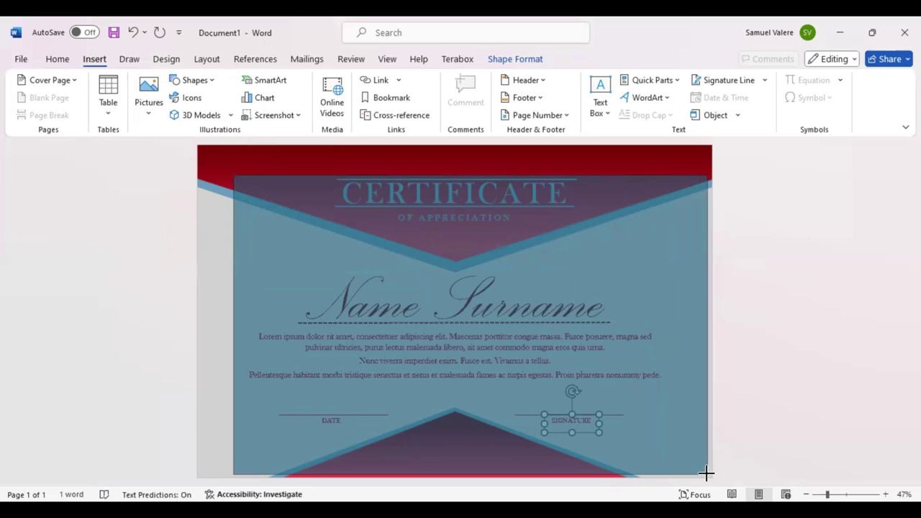
Resize the rectangle to cover the page, extending it left and upward, and centre it.
left_click_drag(704, 472, 707, 474)
left_click_drag(232, 324, 203, 321)
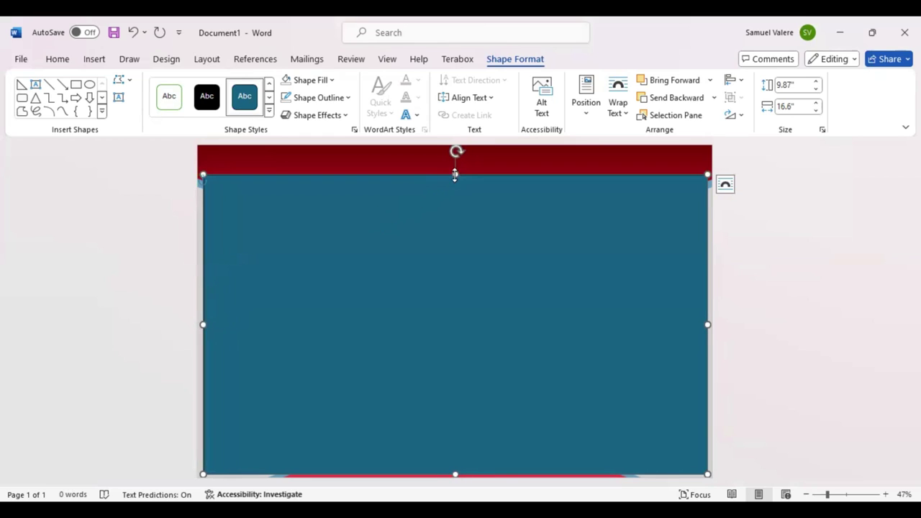
left_click_drag(455, 175, 454, 150)
left_click_drag(460, 241, 461, 237)
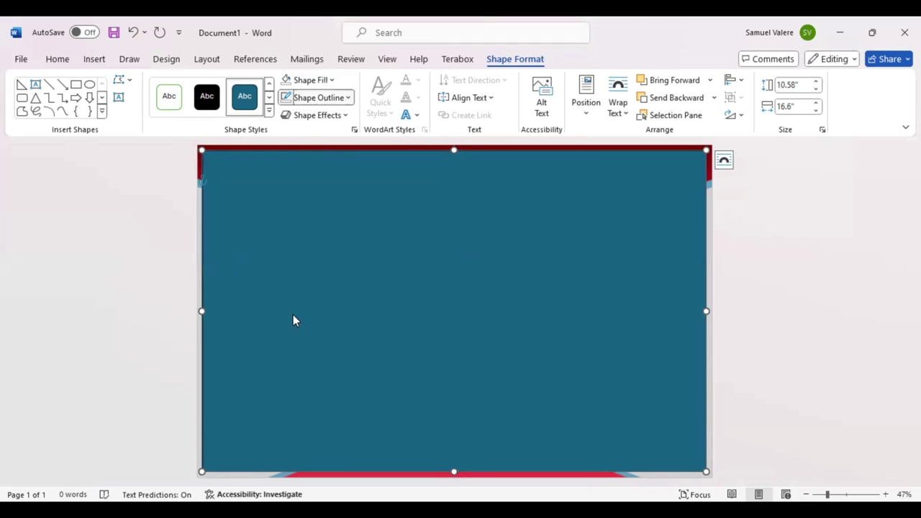
Remove the rectangle's teal fill and give it a thick light blue outline.
mouse_move(379, 357)
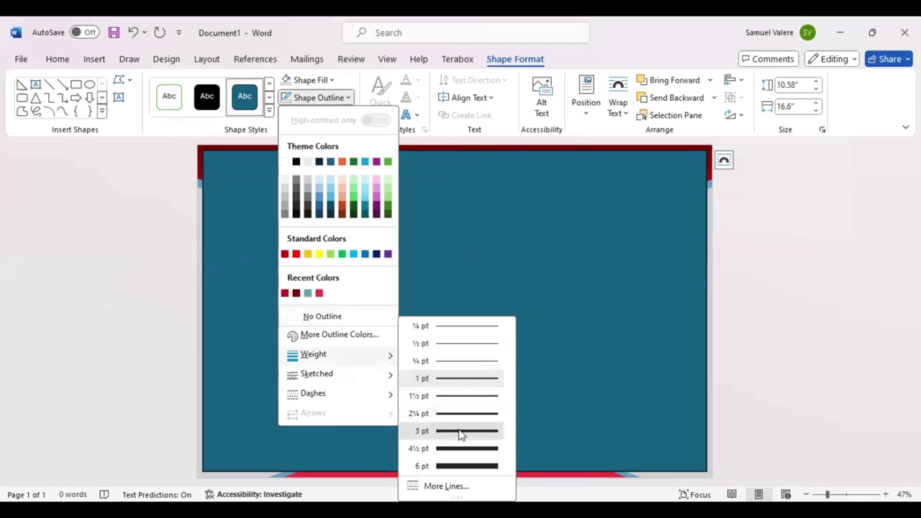
left_click(459, 431)
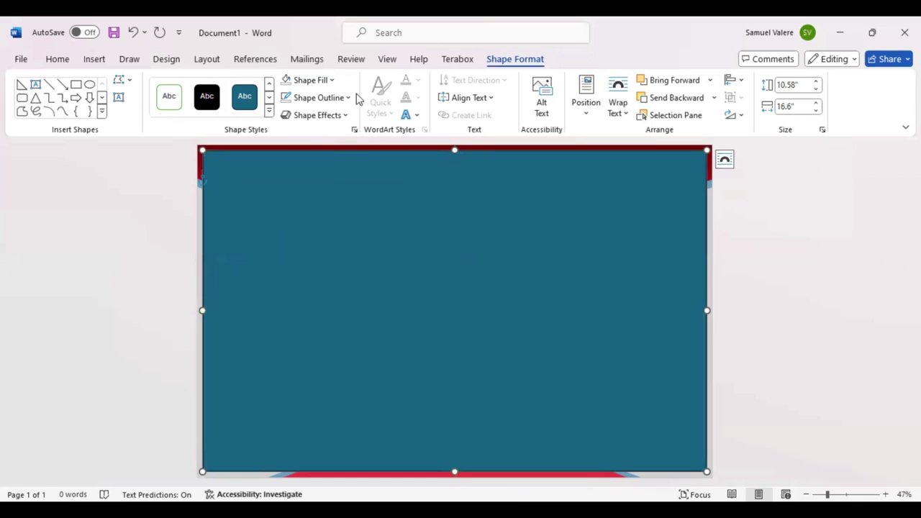
left_click(287, 79)
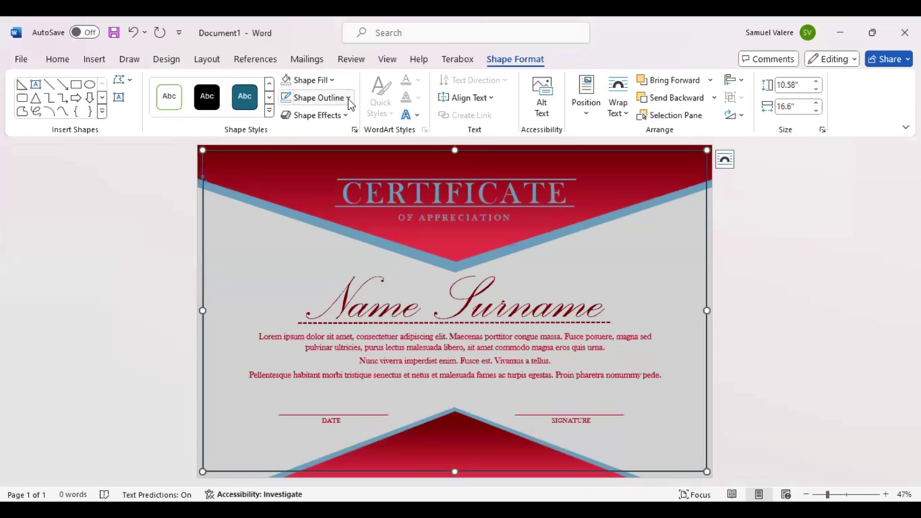
left_click(348, 98)
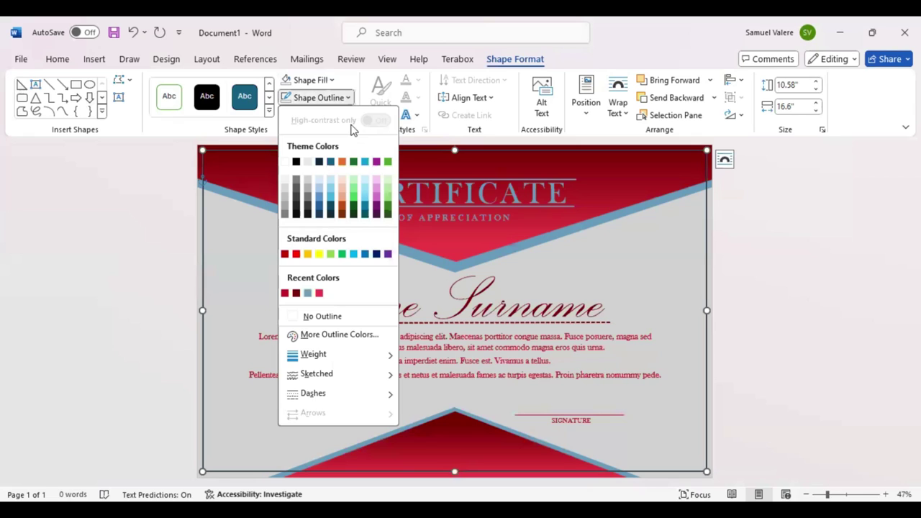
left_click(308, 294)
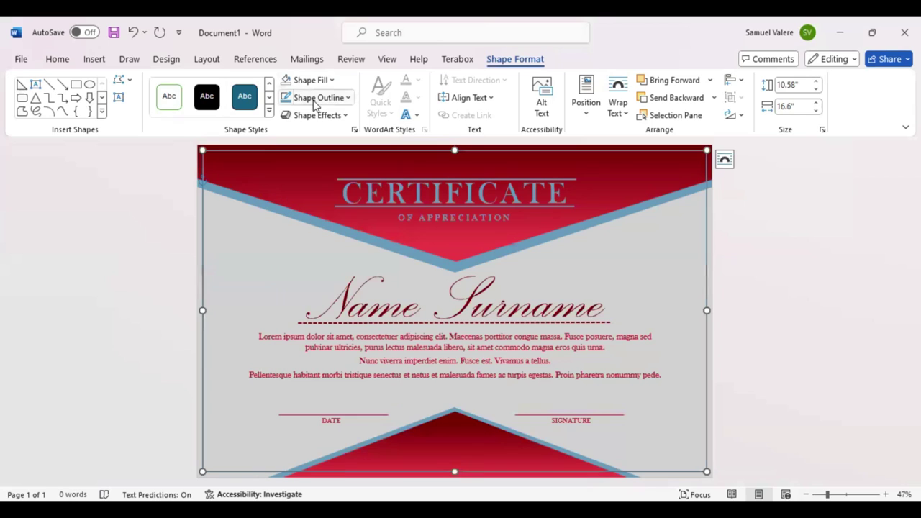
left_click(349, 99)
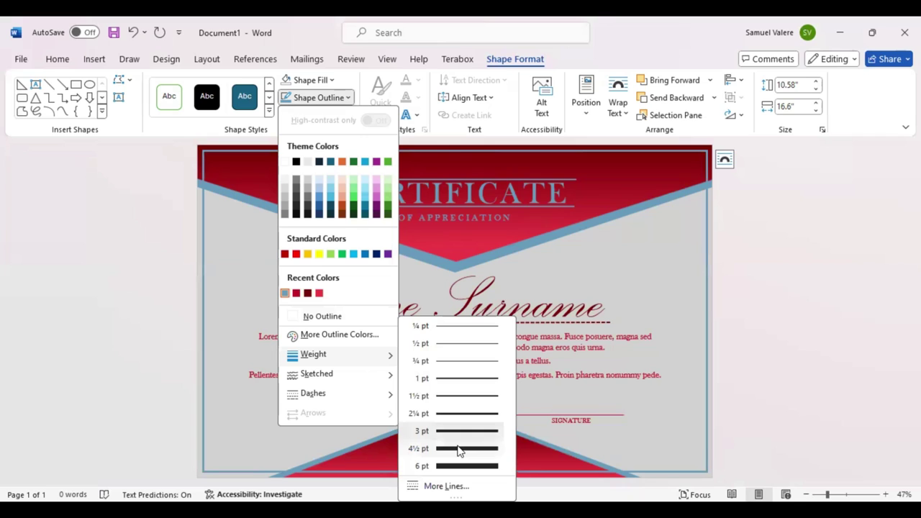
left_click(459, 374)
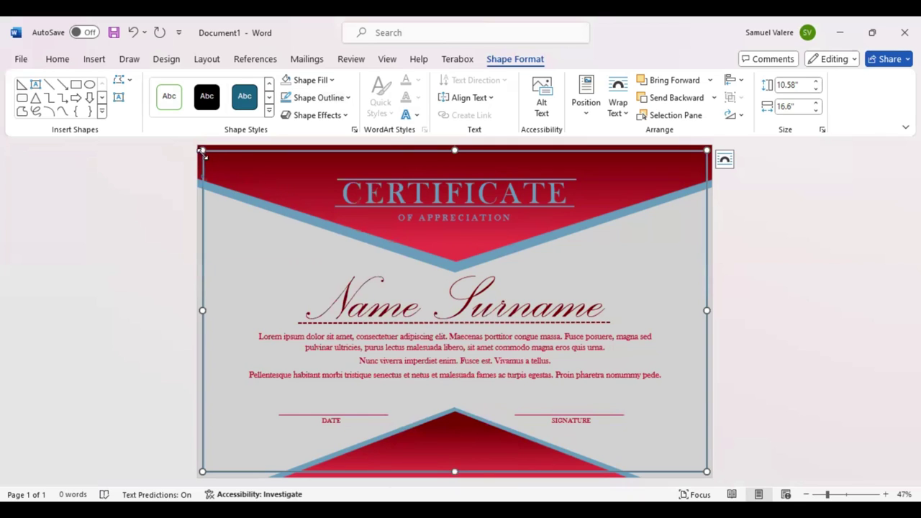
Shrink the frame from its top-left corner to 10.09" by 16.02", inset evenly from the page edges.
left_click_drag(202, 150, 208, 156)
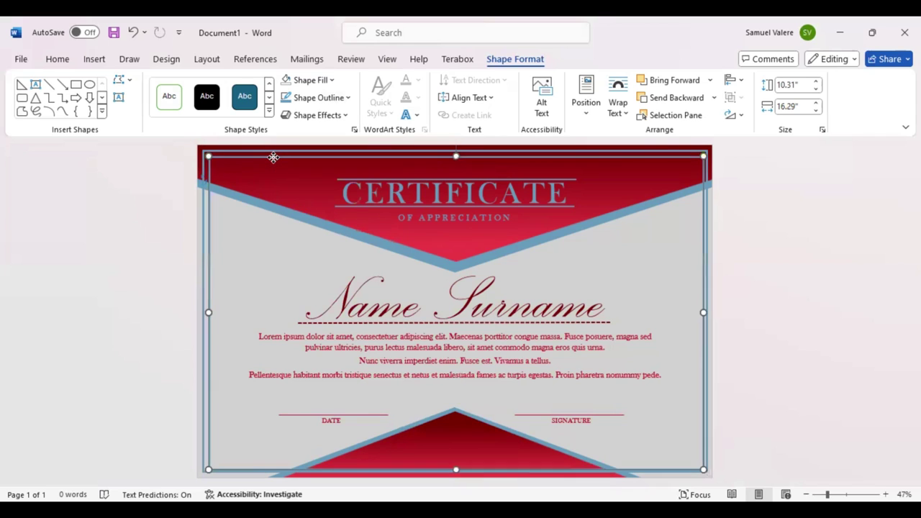
left_click_drag(274, 157, 273, 153)
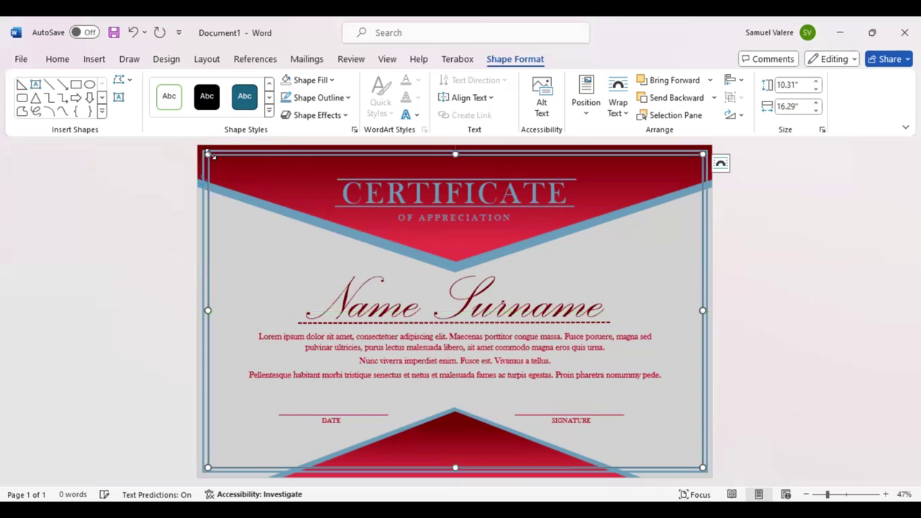
left_click_drag(208, 154, 248, 158)
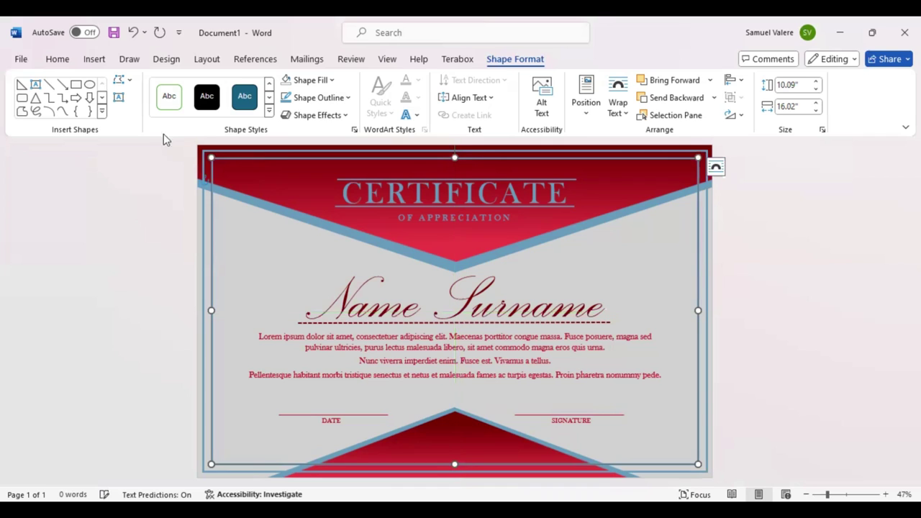
Draw a Plaque shape over the certificate centre and adjust its corner notches.
left_click(102, 112)
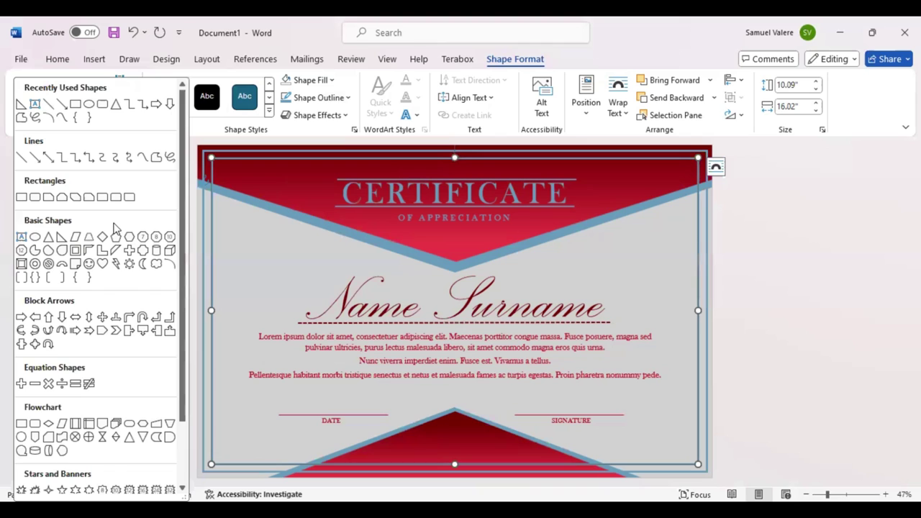
scroll(113, 227, "down", 1)
scroll(113, 226, "down", 1)
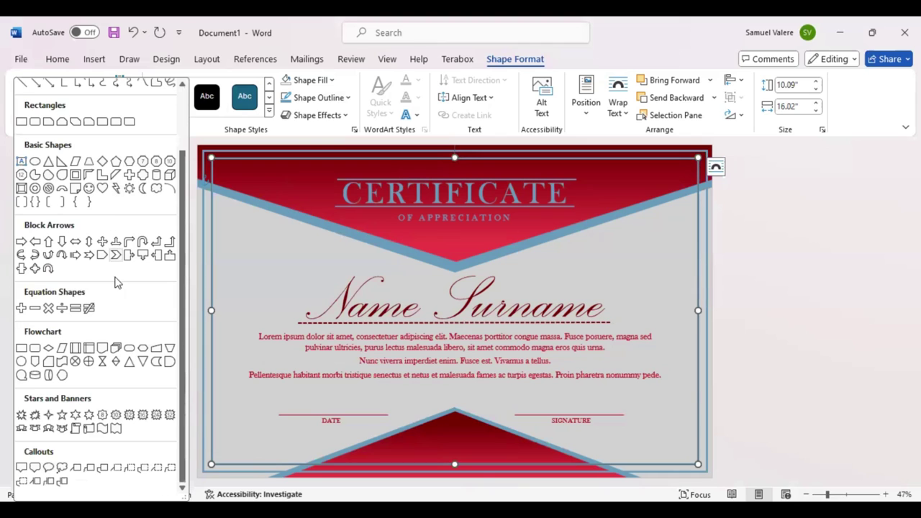
scroll(109, 289, "up", 1)
scroll(115, 323, "up", 1)
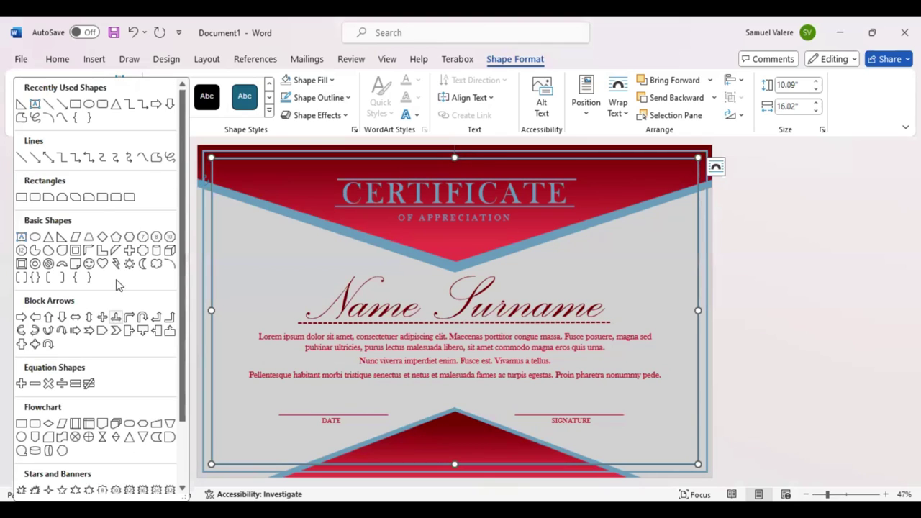
left_click(143, 252)
left_click_drag(280, 239, 646, 432)
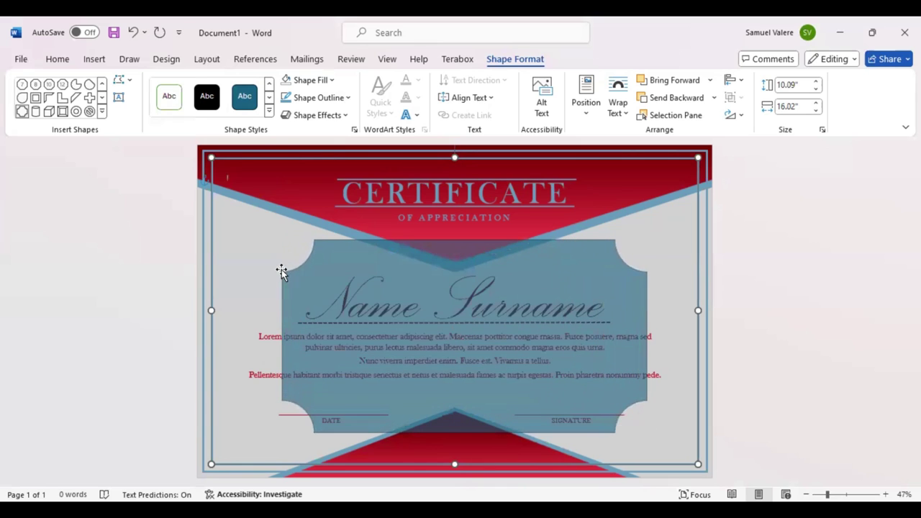
left_click_drag(314, 241, 300, 257)
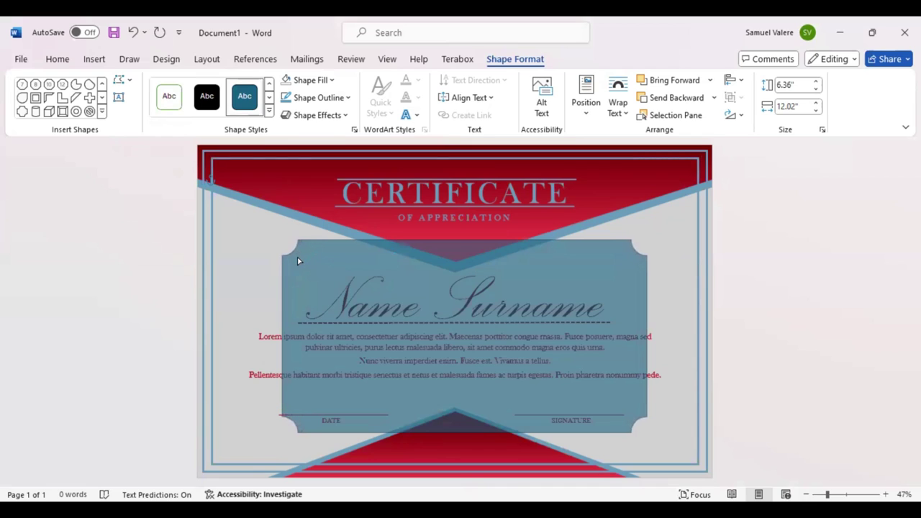
left_click_drag(300, 257, 224, 211)
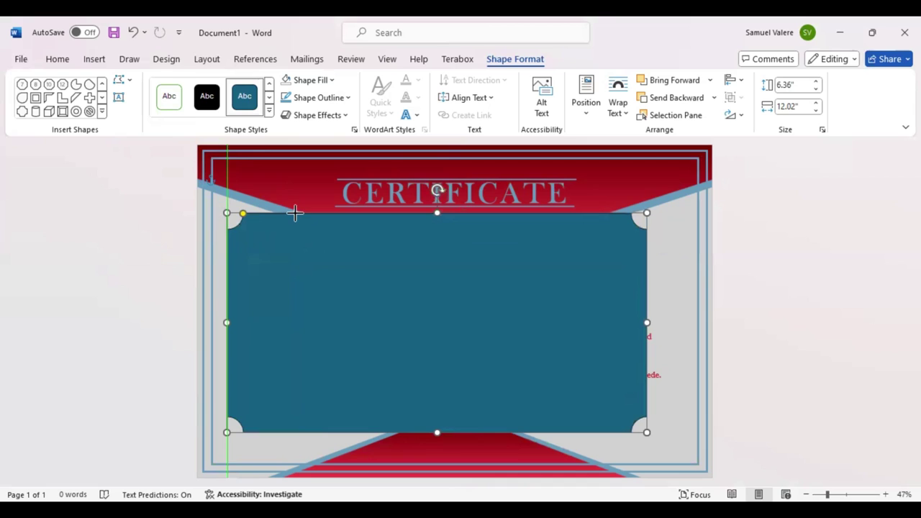
Stretch the plaque's top, bottom, left and right edges to fill inside the outer border.
left_click_drag(437, 213, 433, 160)
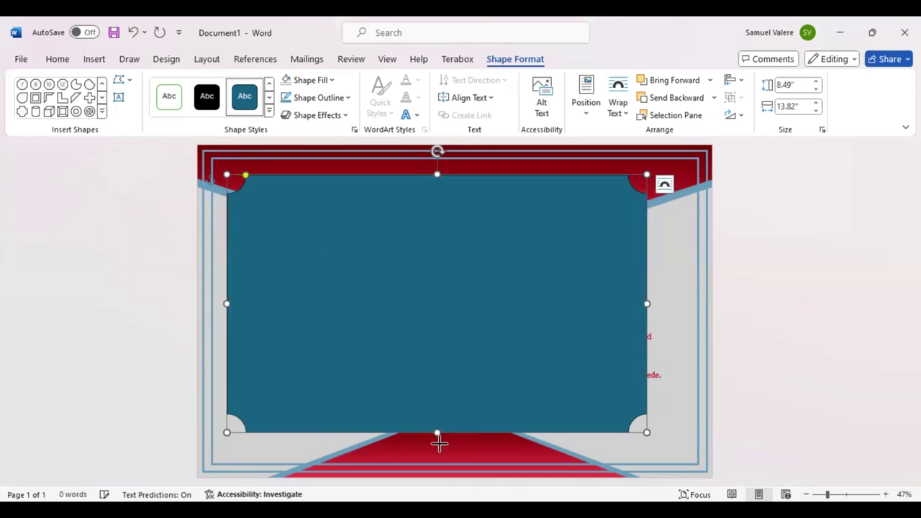
left_click_drag(439, 444, 442, 455)
left_click_drag(436, 172, 437, 164)
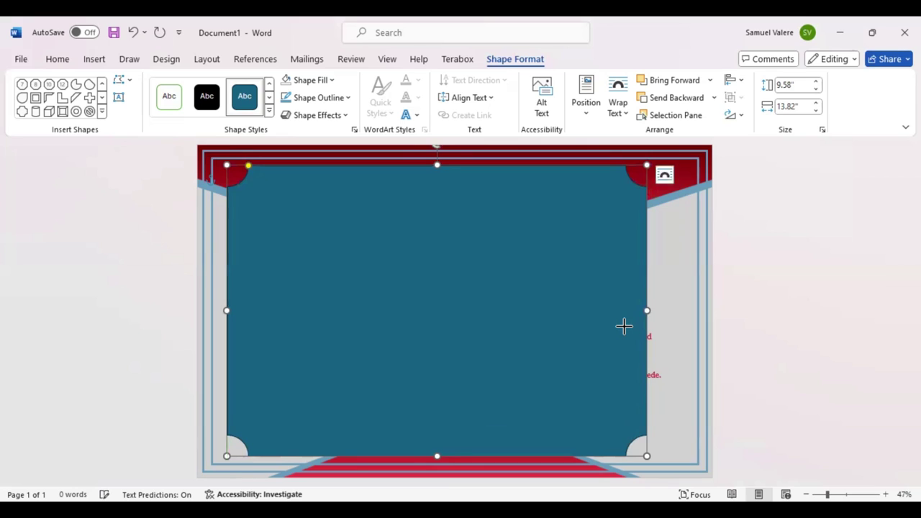
left_click_drag(646, 311, 688, 325)
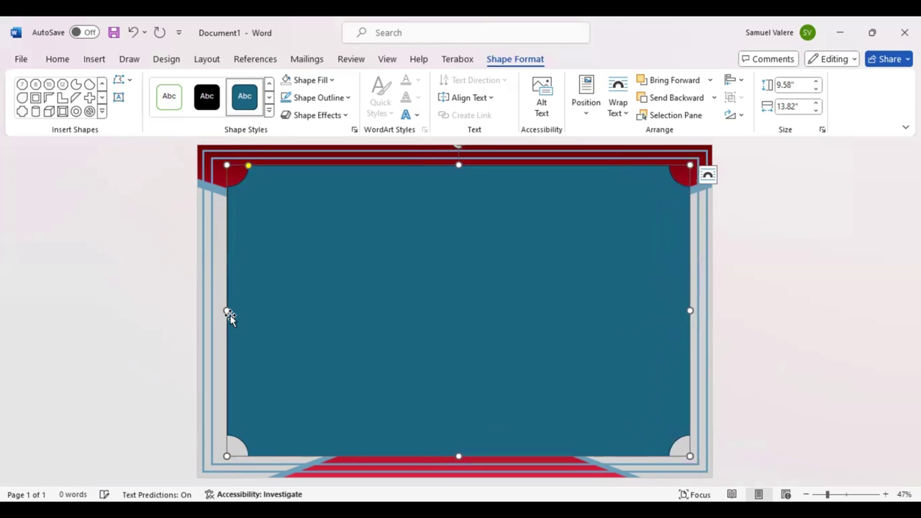
left_click_drag(226, 311, 219, 310)
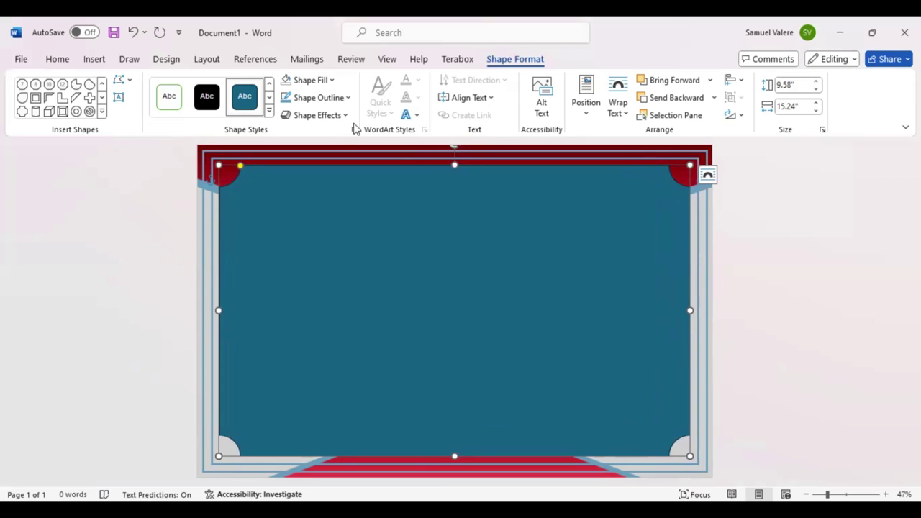
Give the plaque no fill, a thin light blue-grey outline, and centre it on the page.
key("Return")
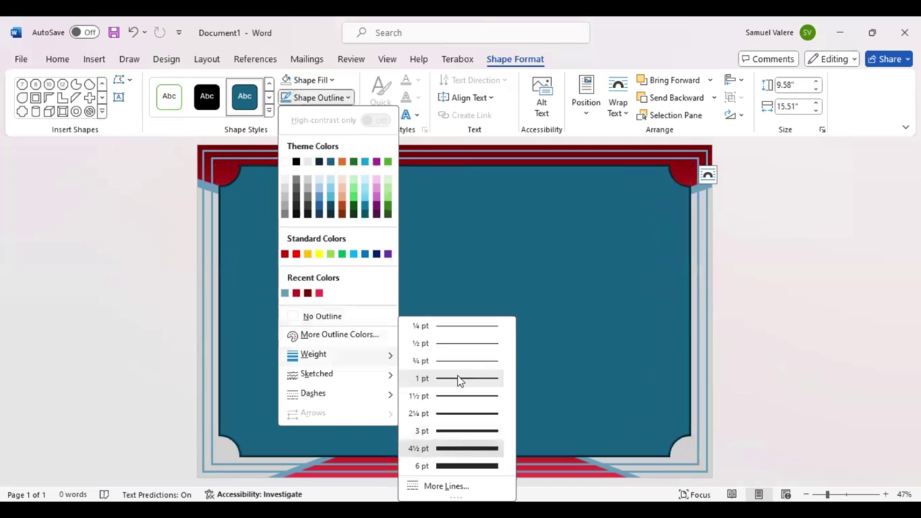
left_click(458, 380)
left_click(288, 80)
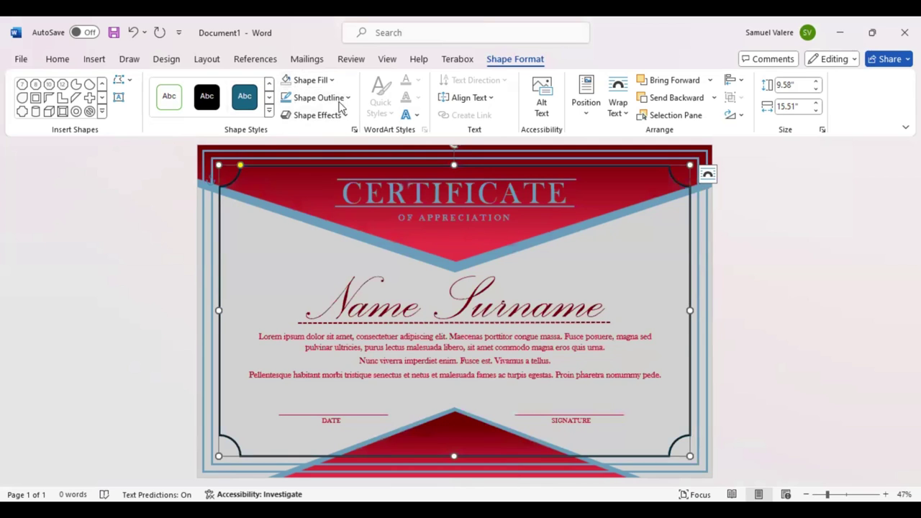
left_click(291, 101)
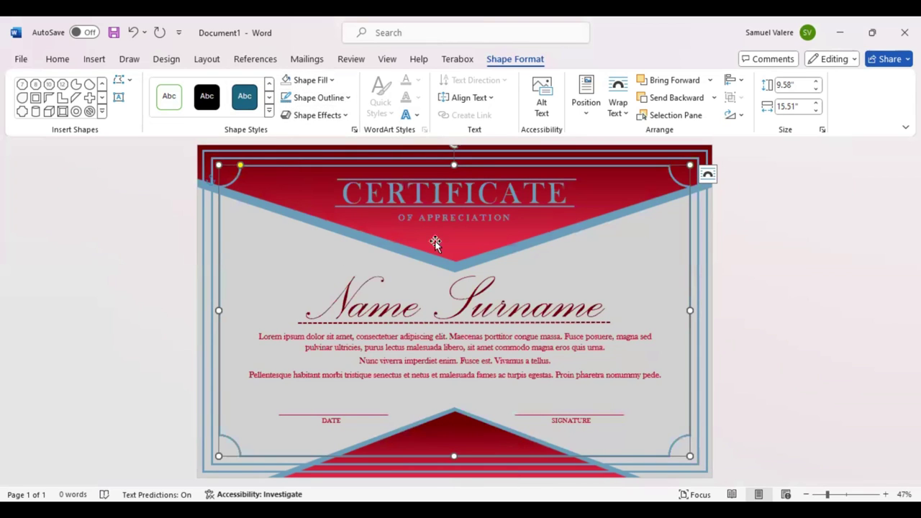
left_click_drag(474, 169, 469, 169)
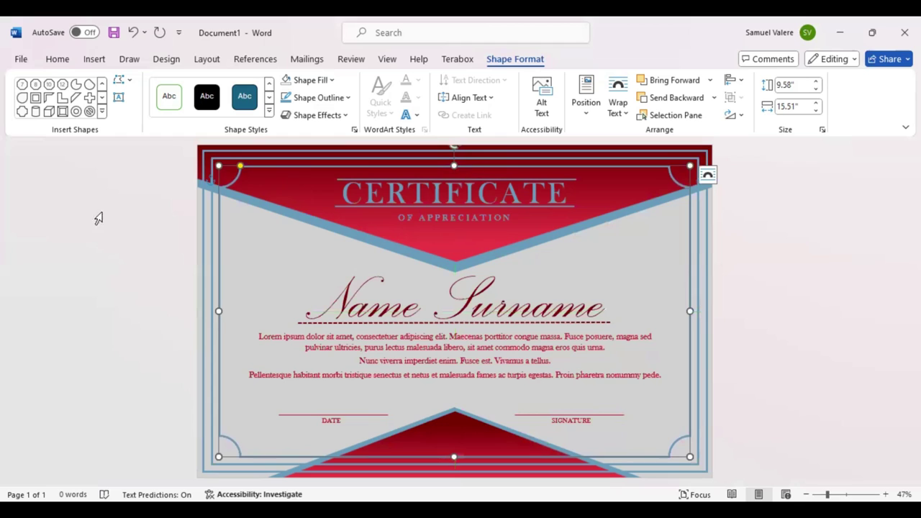
Draw a right triangle at the upper left and give it a dark-to-bright red gradient fill.
left_click(103, 113)
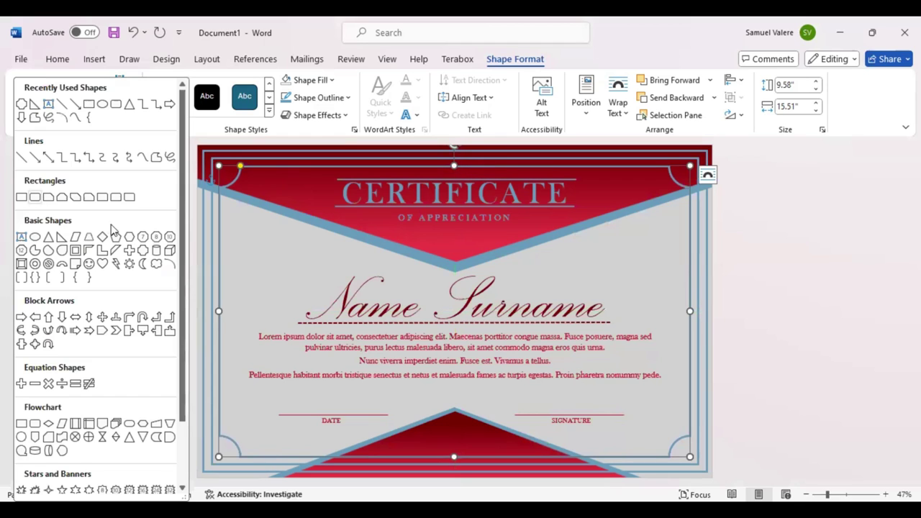
left_click(36, 104)
mouse_move(228, 225)
left_mouse_down()
mouse_move(324, 284)
mouse_move(354, 285)
left_mouse_up()
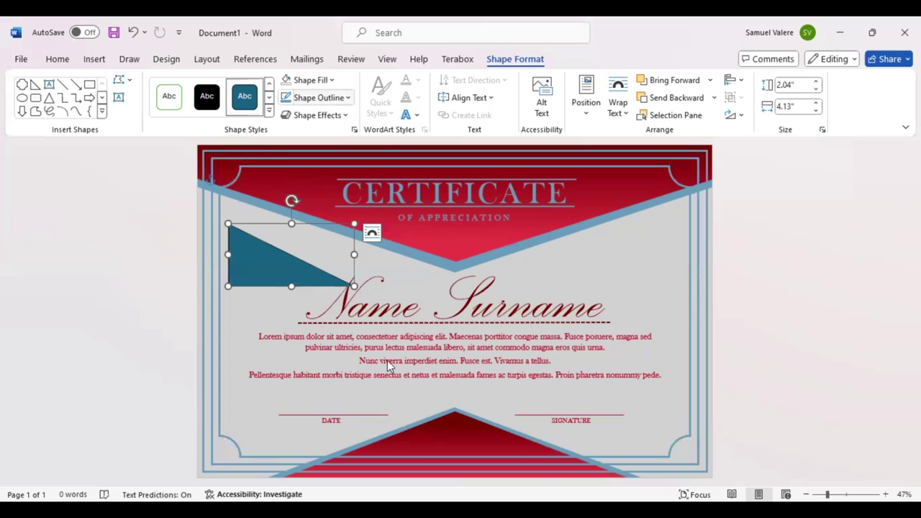
left_click(331, 79)
mouse_move(315, 356)
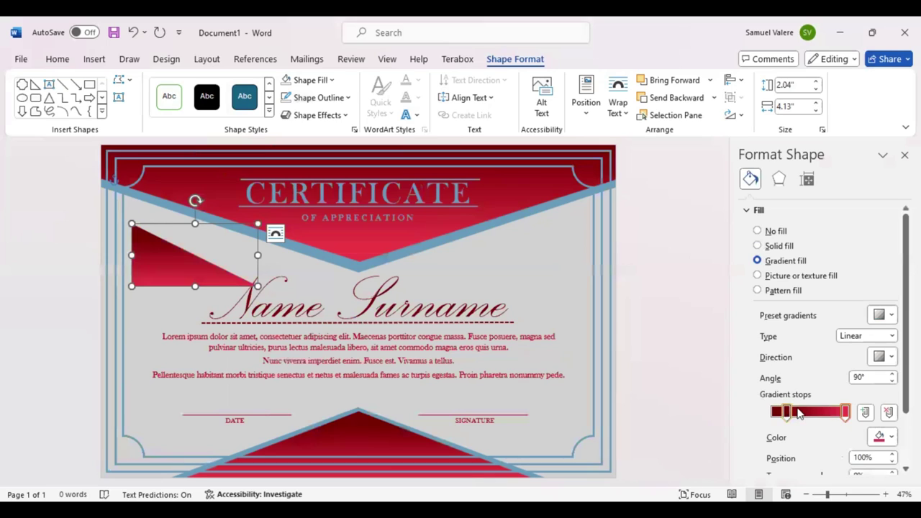
left_click_drag(786, 411, 812, 410)
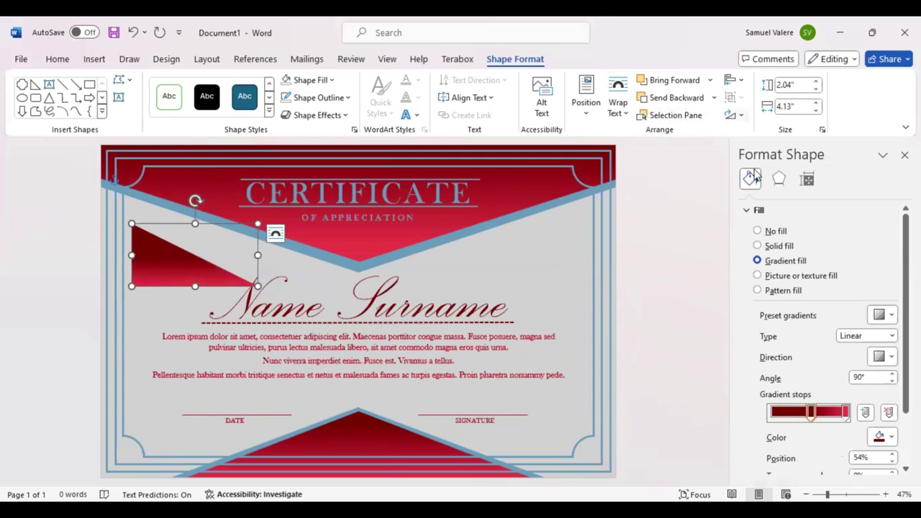
left_click(735, 115)
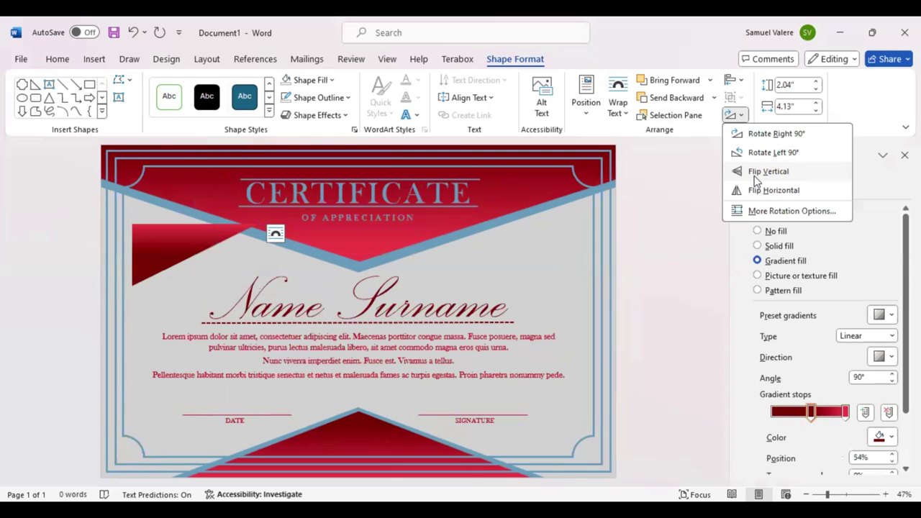
Make the triangle's red gradient run horizontally, reversed bright to dark, with the middle stop near 51%.
key("Escape")
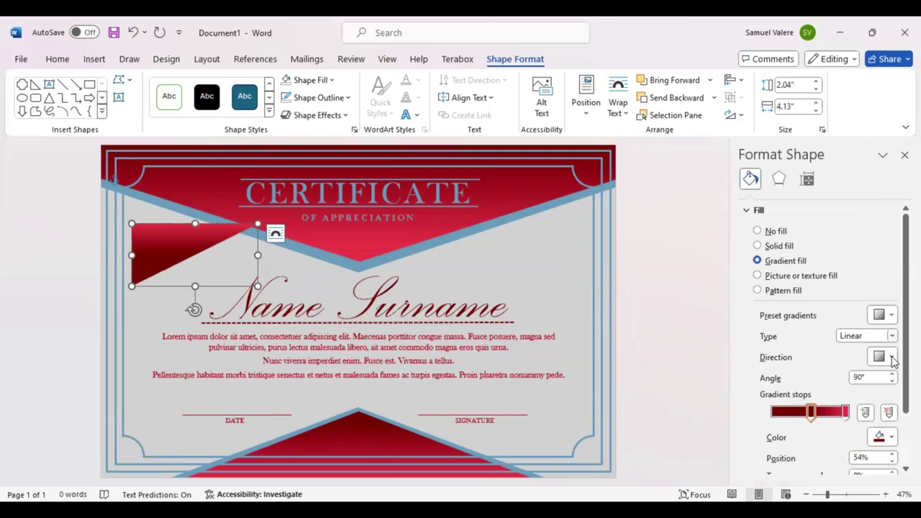
left_click(891, 358)
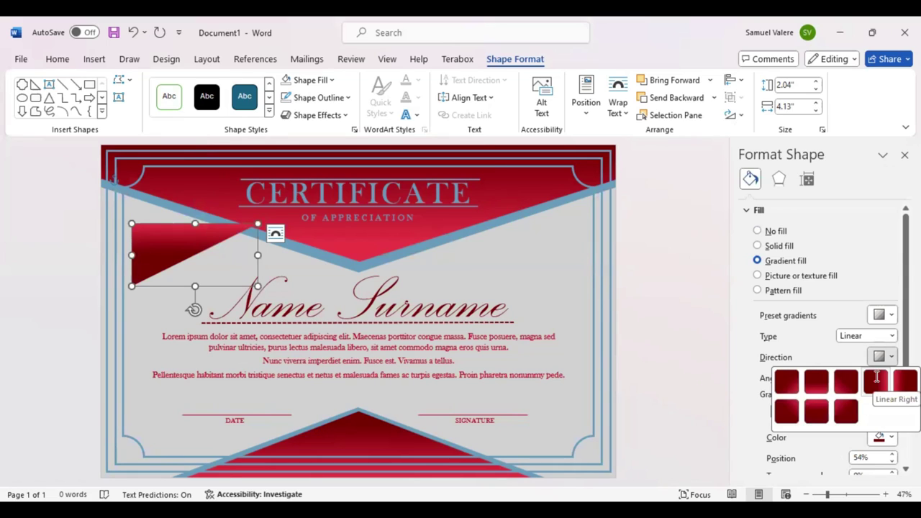
left_click(796, 416)
left_click(791, 412)
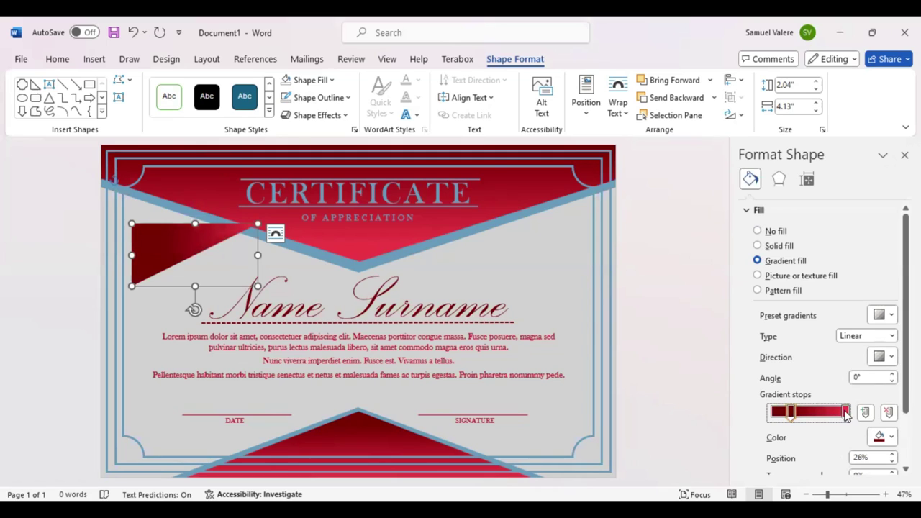
left_click_drag(846, 416, 766, 414)
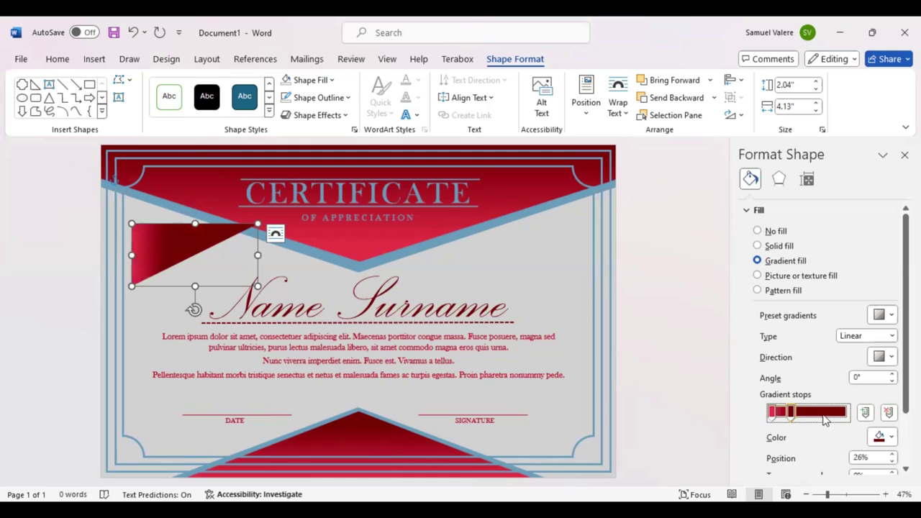
left_click_drag(825, 420, 808, 423)
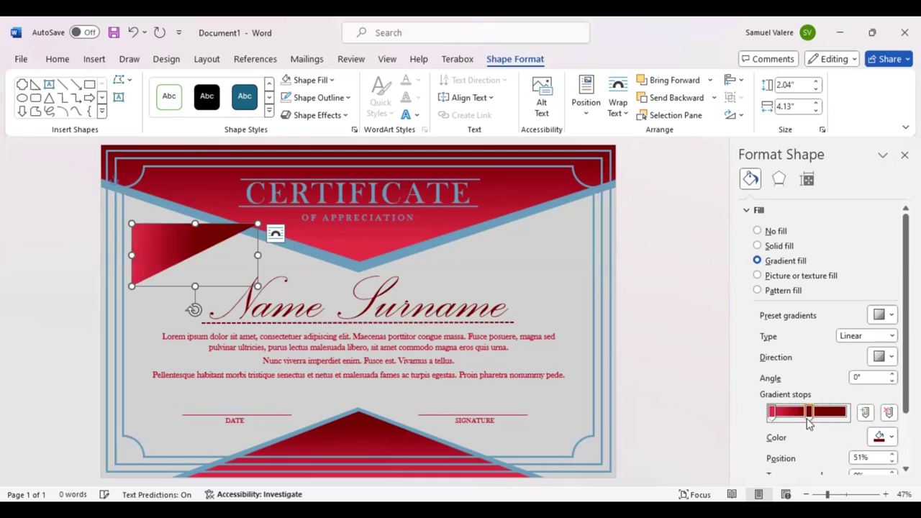
left_click_drag(808, 423, 805, 423)
Enlarge the triangle into the top-left corner against the left edge, moving the middle stop to 39%.
left_click_drag(155, 255, 121, 210)
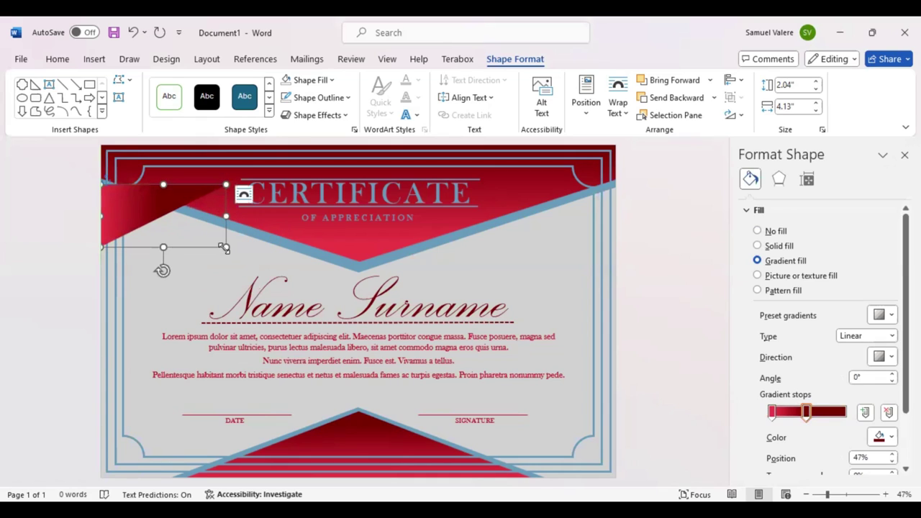
left_click_drag(225, 247, 307, 271)
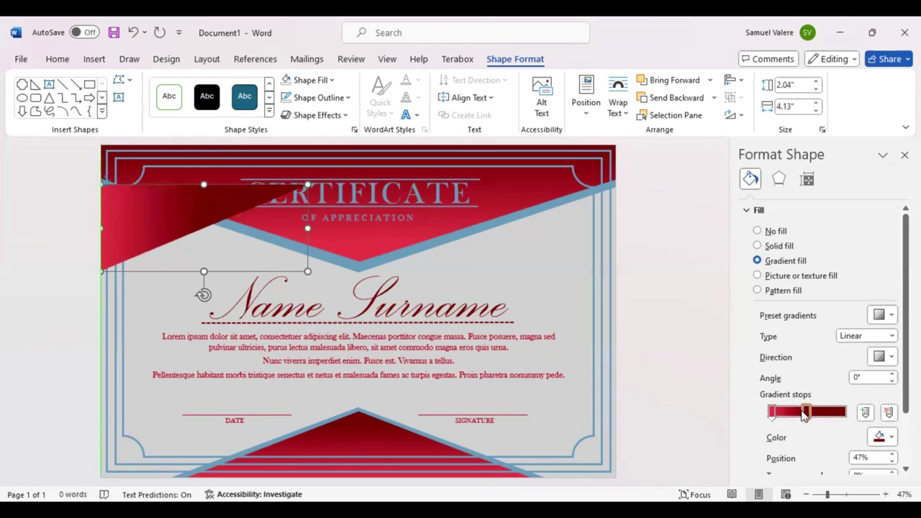
left_click_drag(803, 416, 784, 420)
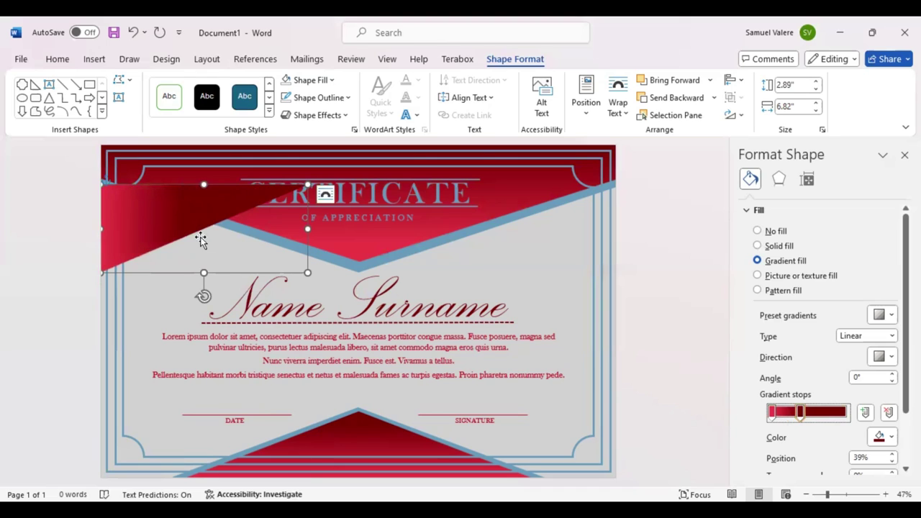
left_click_drag(201, 239, 143, 220)
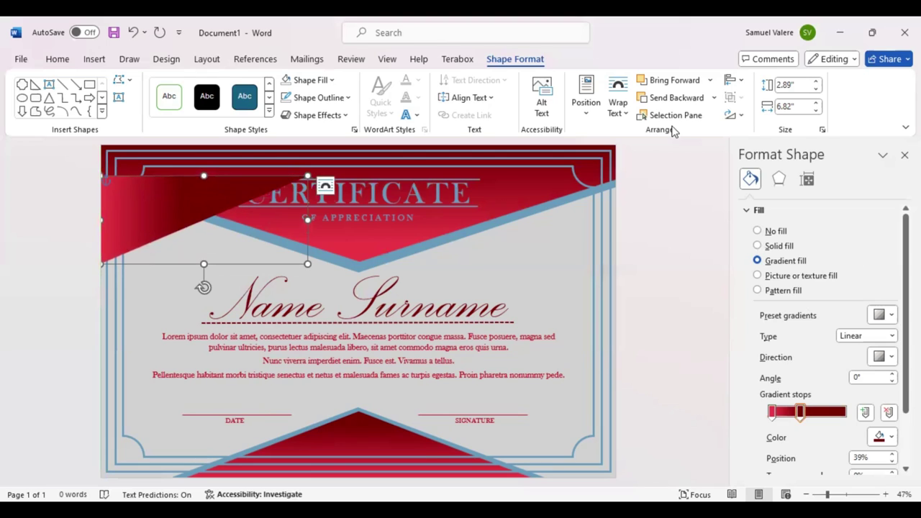
Send the triangle behind the frame, CERTIFICATE title and blue band, then nudge and rotate it slightly.
left_click(668, 100)
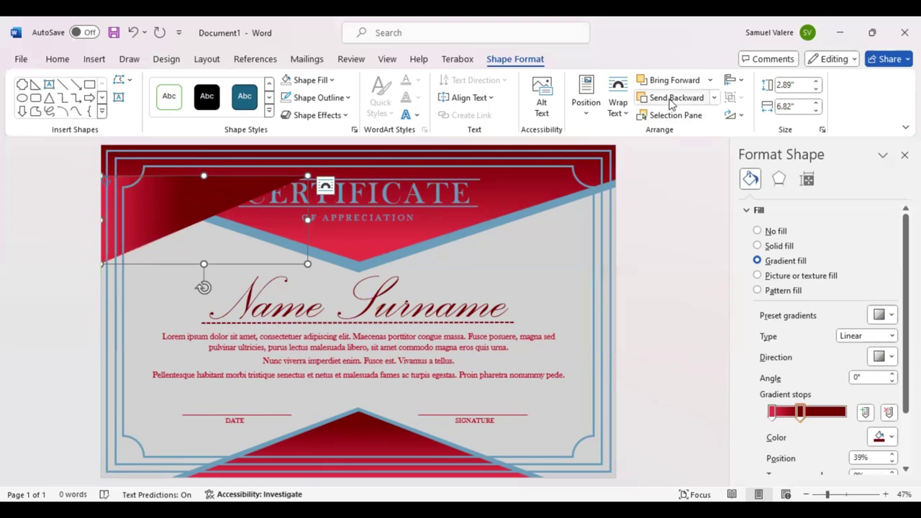
left_click(669, 100)
left_click(668, 100)
left_click(669, 101)
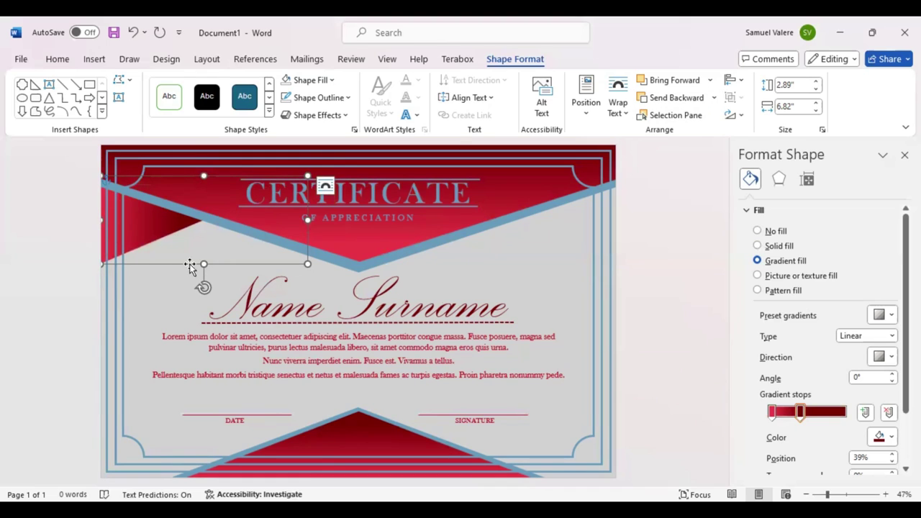
left_click_drag(188, 263, 188, 270)
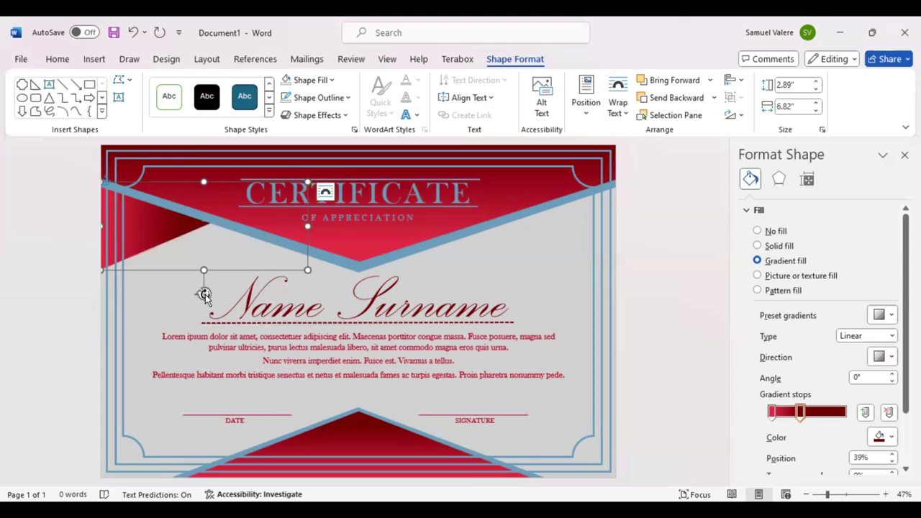
left_click_drag(203, 294, 203, 293)
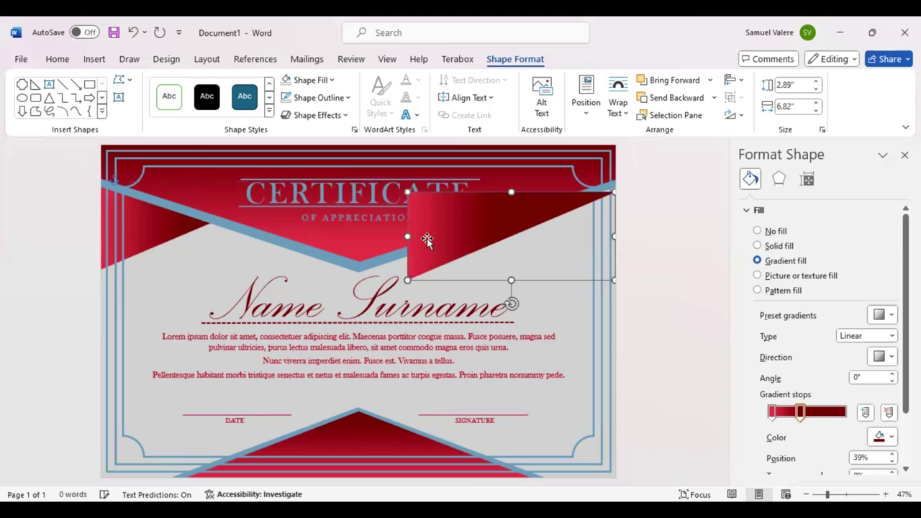
Flip the copied triangle horizontally and move it up into the top-right corner.
key("Left")
key("Left")
key("Left")
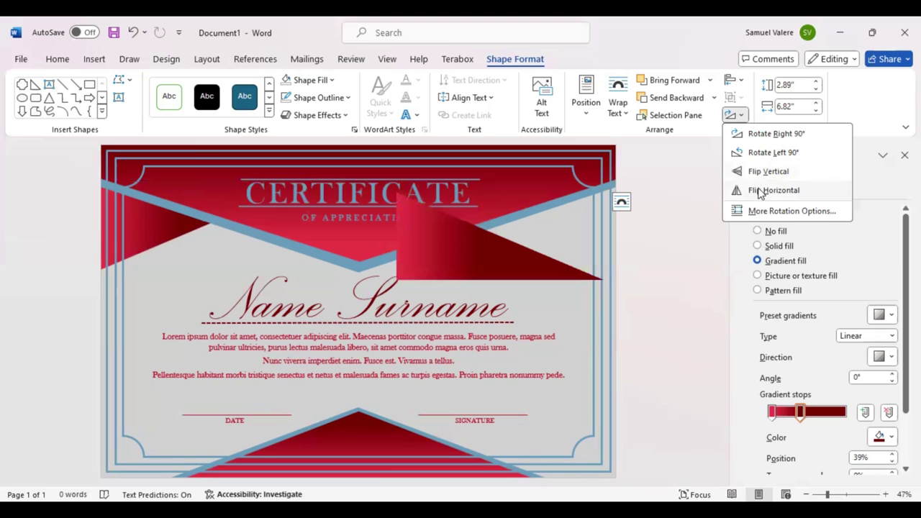
left_click(759, 190)
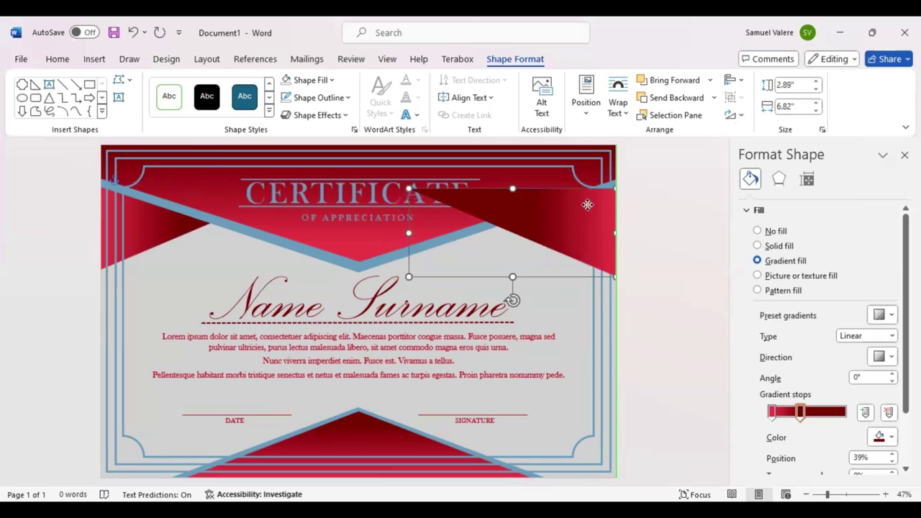
left_click_drag(587, 205, 587, 197)
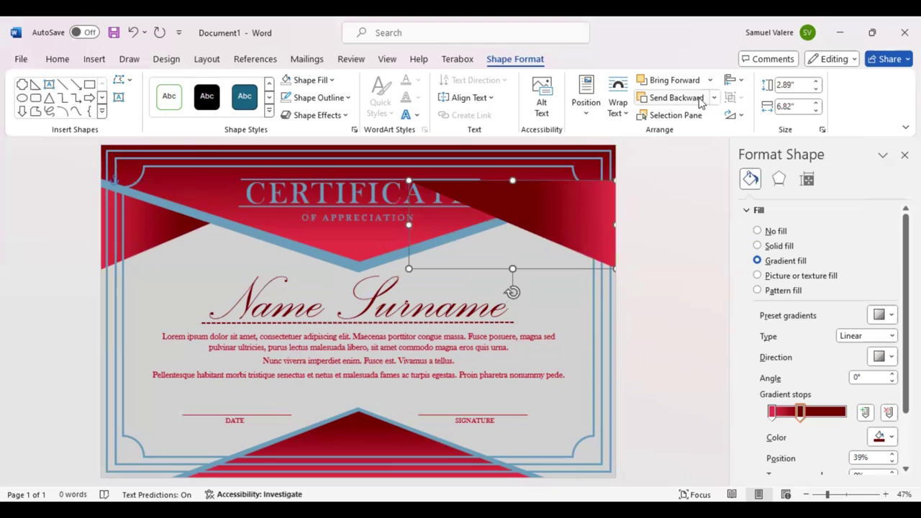
Try sending the copy backward, undo that, and enlarge it to 3.27" by 7.09".
left_click(673, 101)
left_click(670, 102)
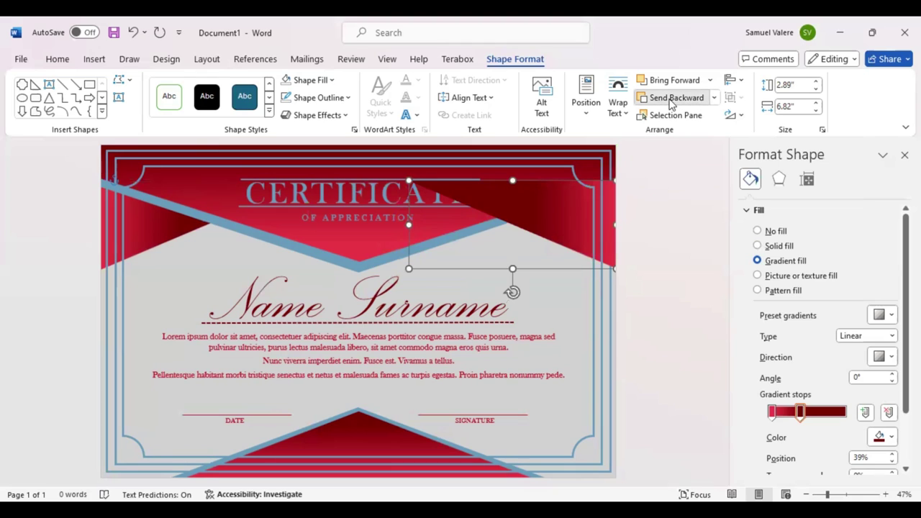
left_click(671, 102)
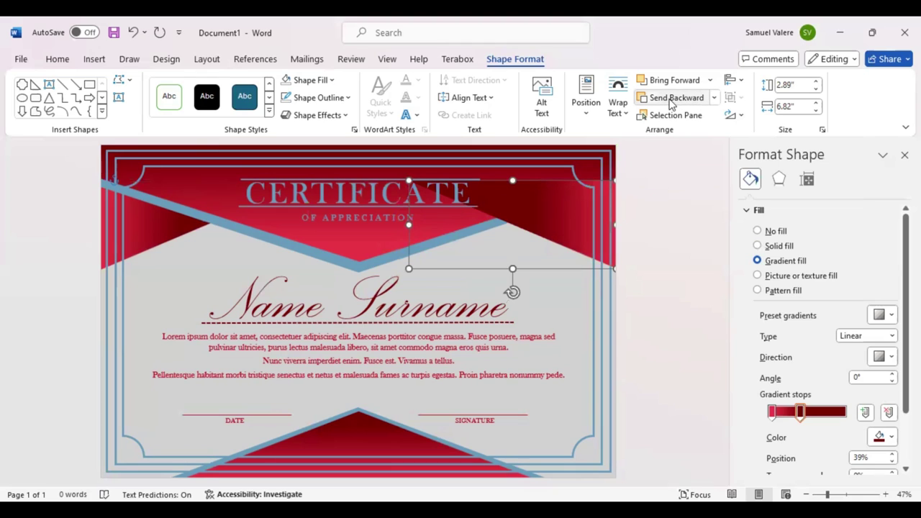
left_click(671, 103)
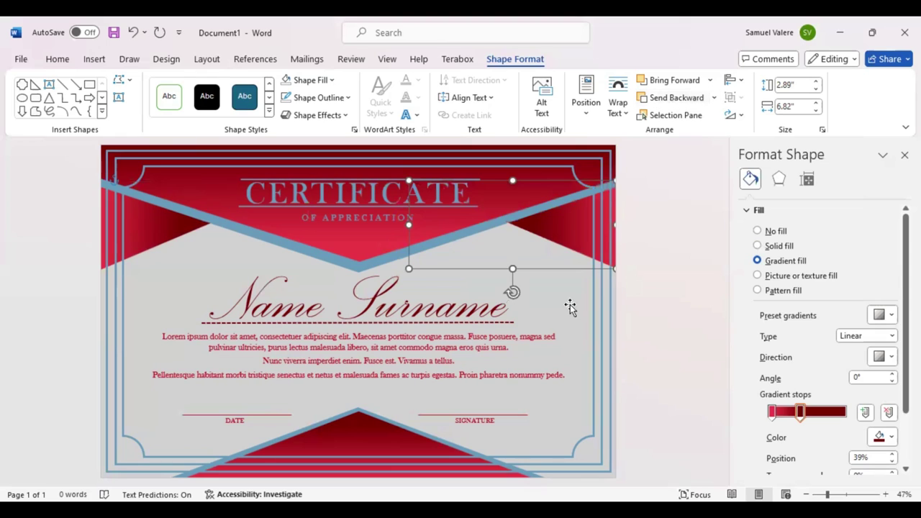
key("ctrl+z")
key("ctrl+z")
key("ctrl+z")
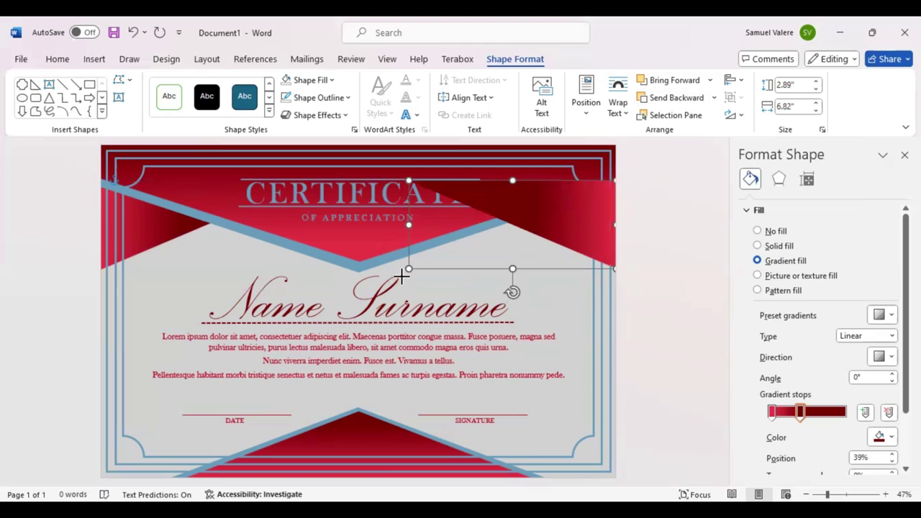
left_click_drag(401, 277, 393, 287)
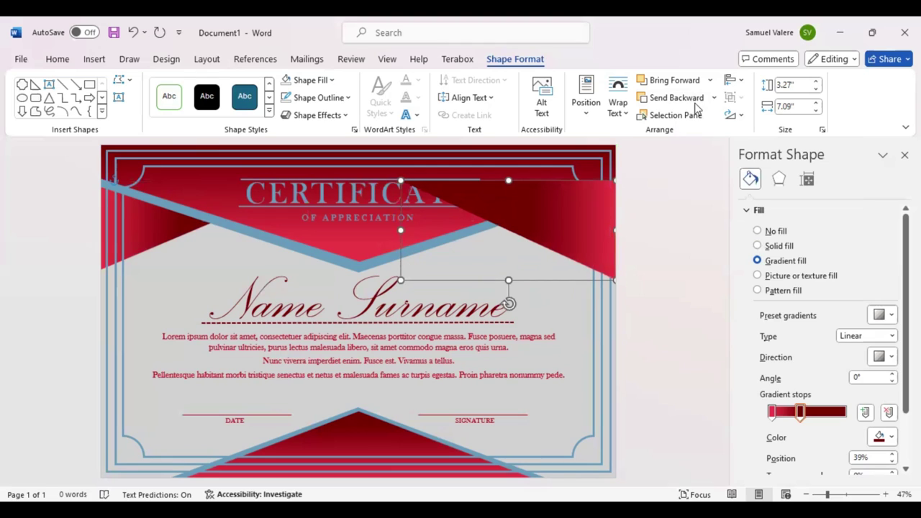
Fill the top-right triangle solid light blue, send it backward, and copy it to the top-left.
left_click(758, 245)
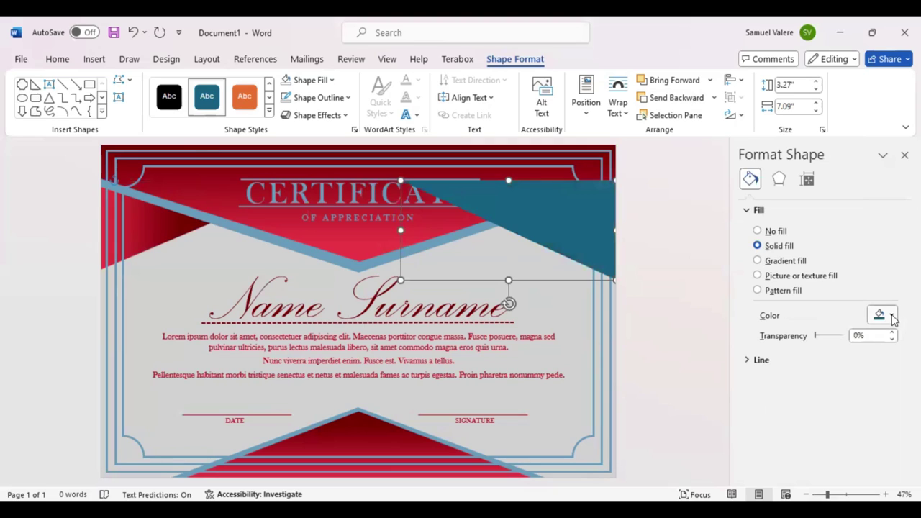
left_click(892, 319)
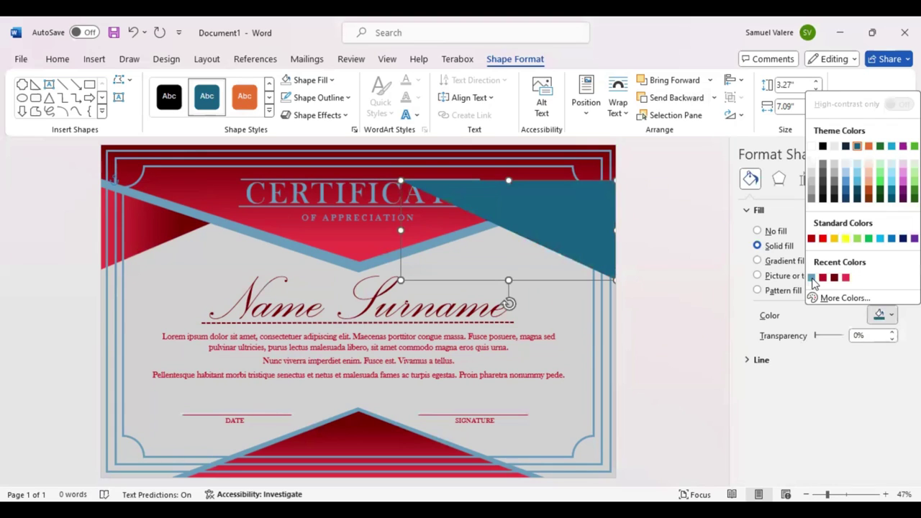
left_click(813, 279)
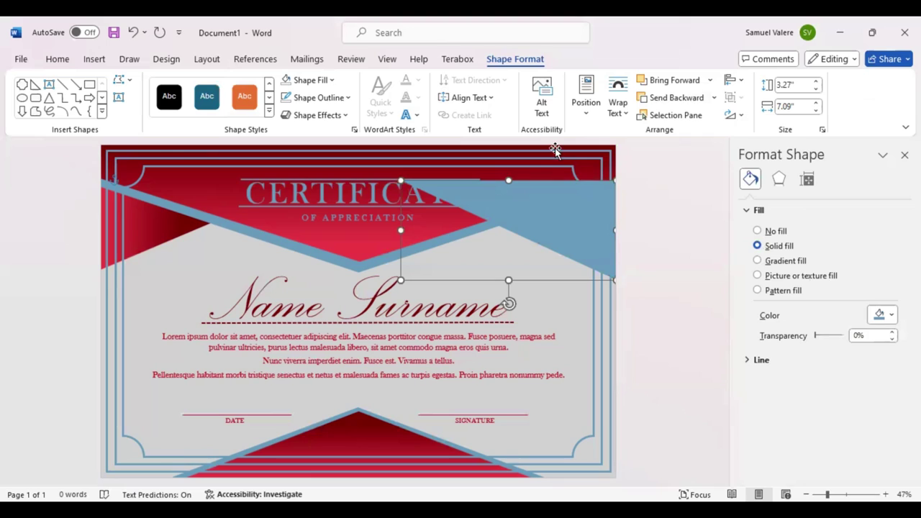
left_click(669, 105)
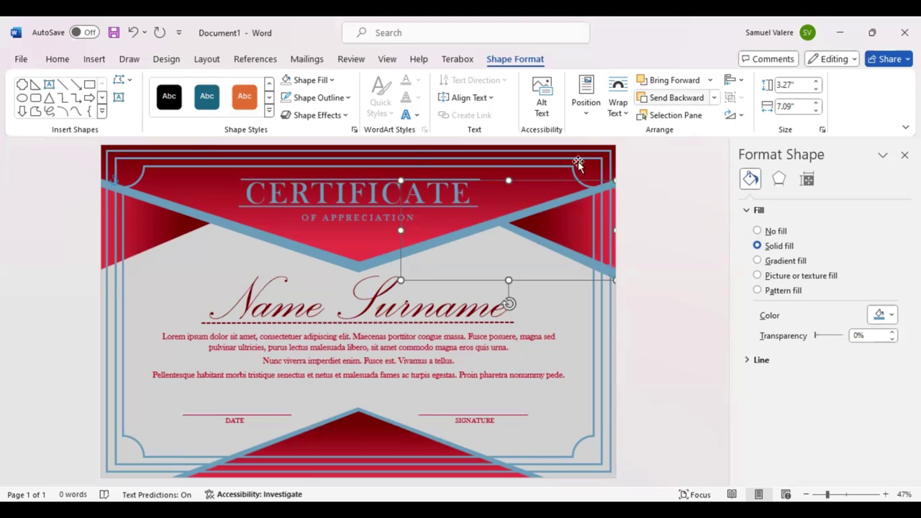
mouse_move(529, 248)
left_mouse_down()
mouse_move(563, 240)
mouse_move(242, 231)
left_mouse_up()
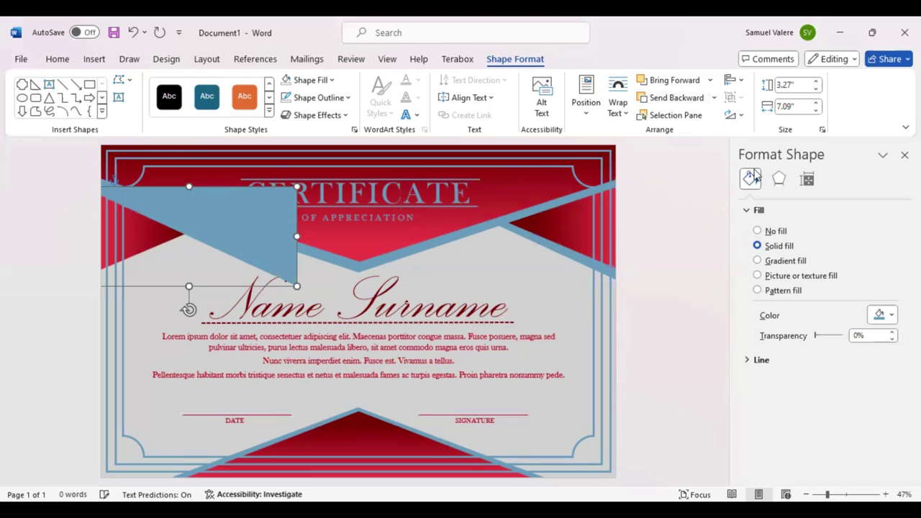
Flip the top-left blue triangle horizontally and nudge it right and down into place.
left_click(734, 115)
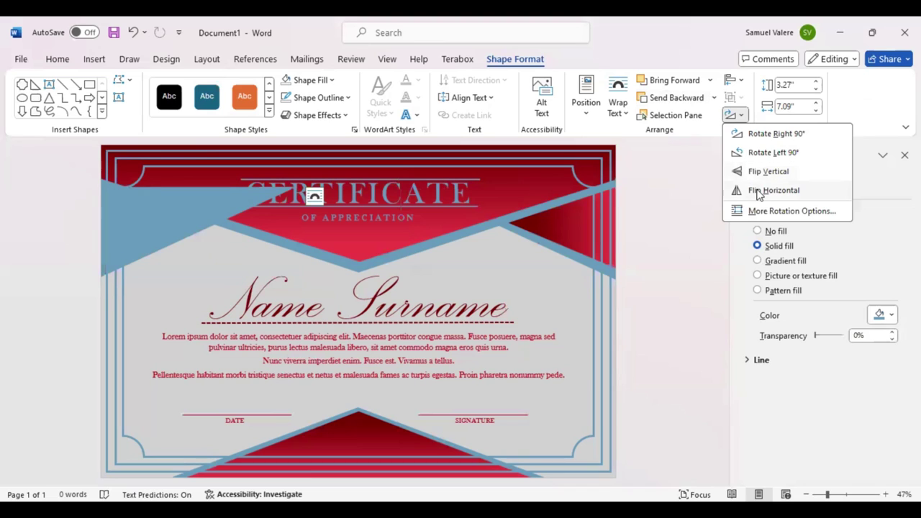
left_click(762, 190)
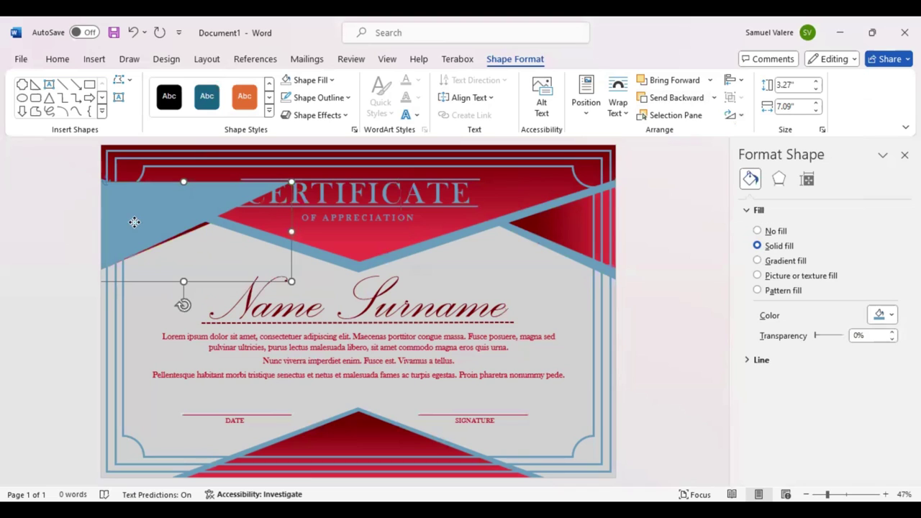
key("Down")
key("Right")
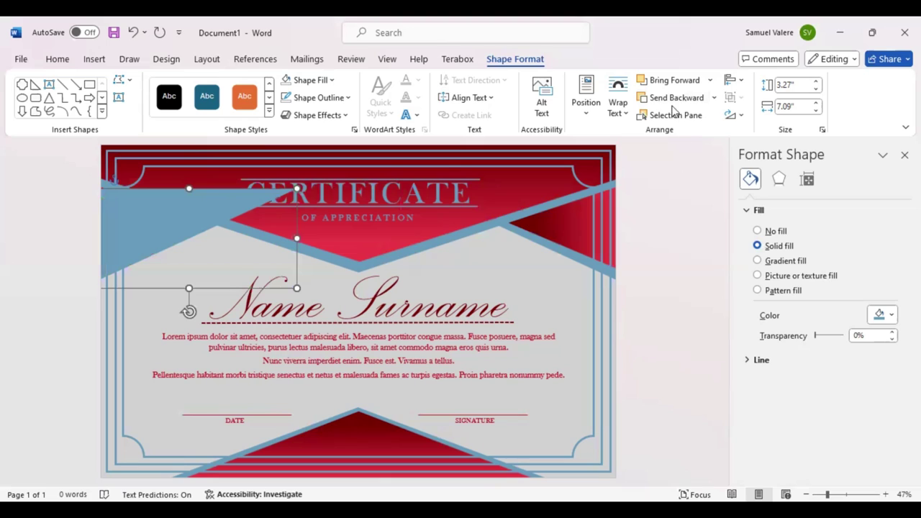
Send the blue triangle back three layers behind the red corner and close the Format Shape pane.
left_click(674, 99)
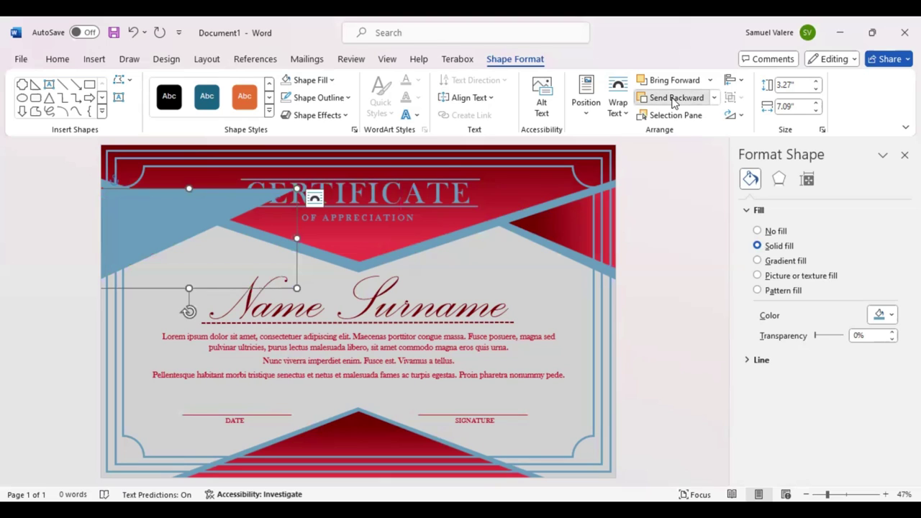
left_click(674, 100)
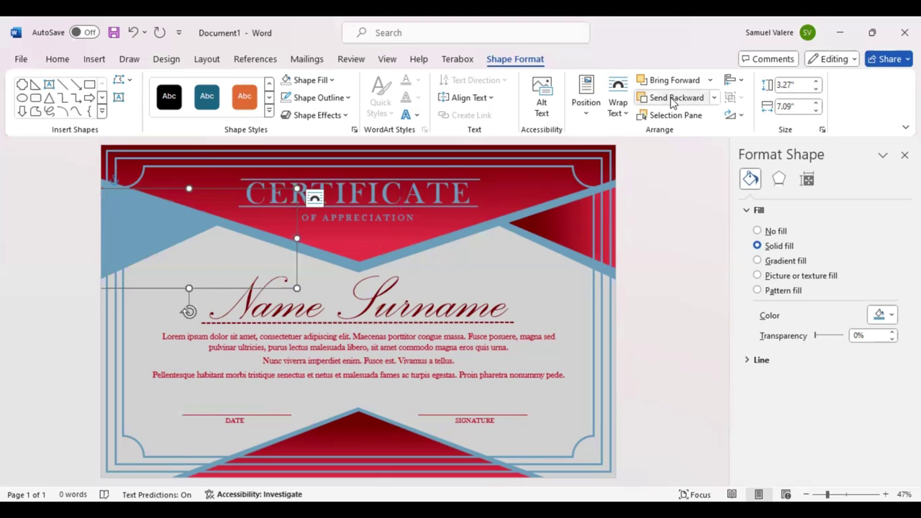
left_click(672, 101)
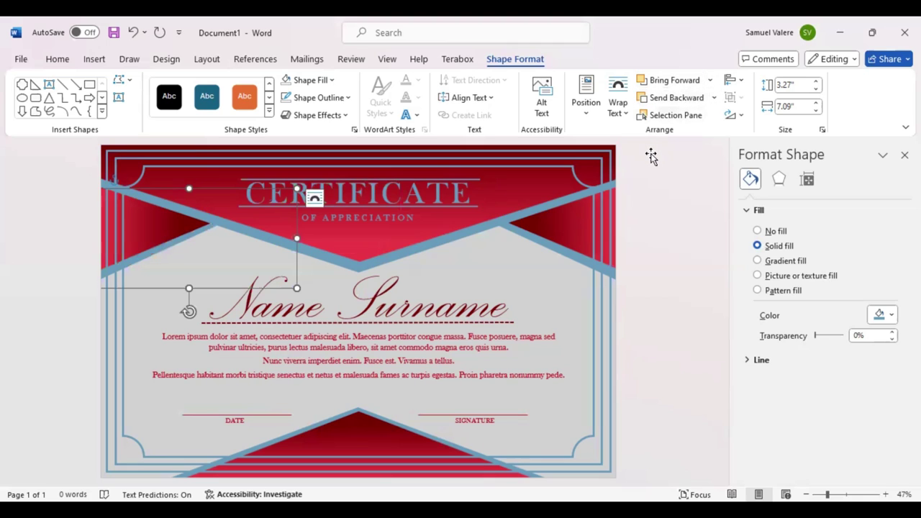
key("Down")
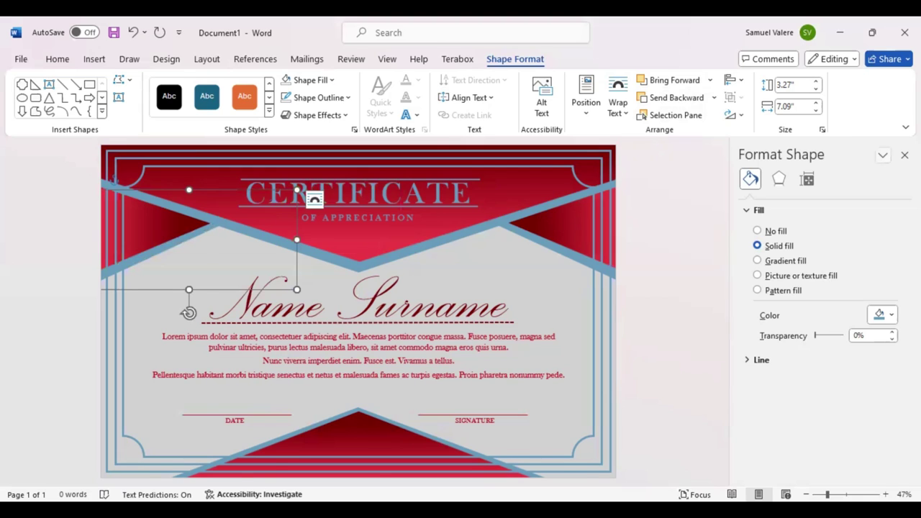
left_click(904, 155)
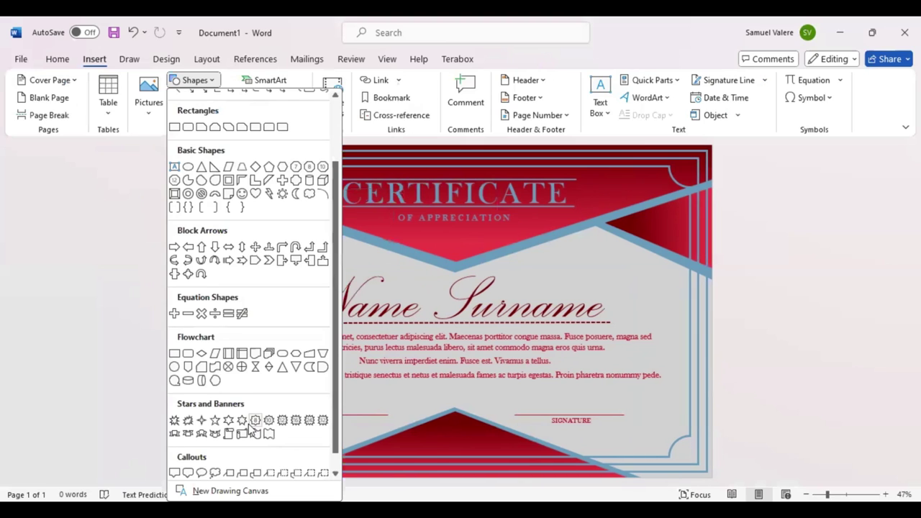
Select the star seal badge and fill it with the light blue recent colour.
left_click(255, 421)
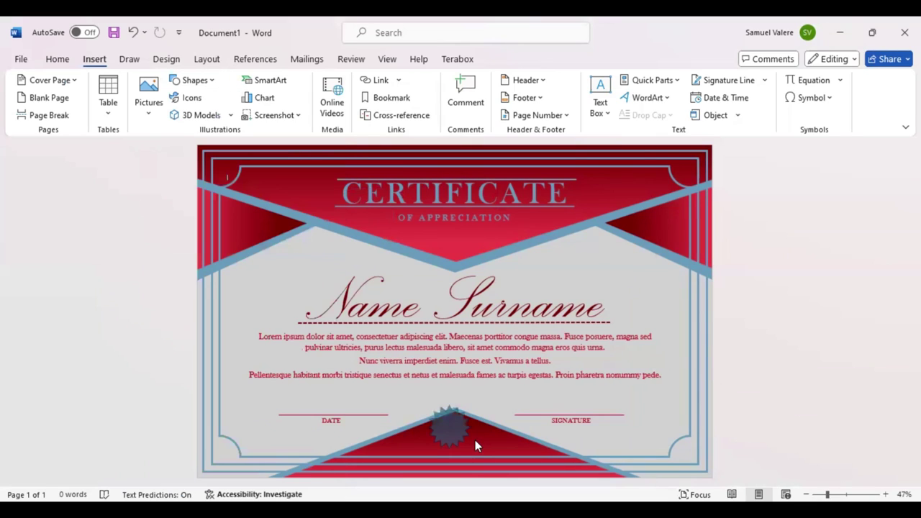
left_click(452, 400)
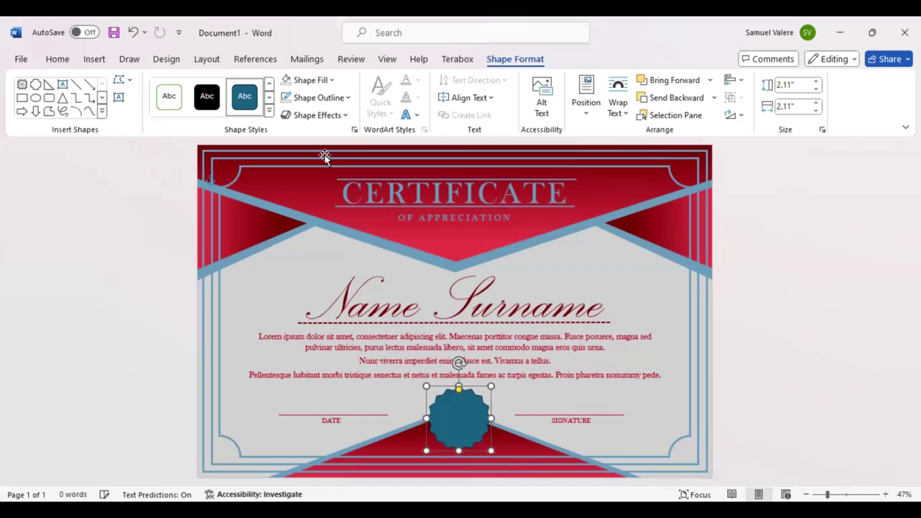
left_click(332, 81)
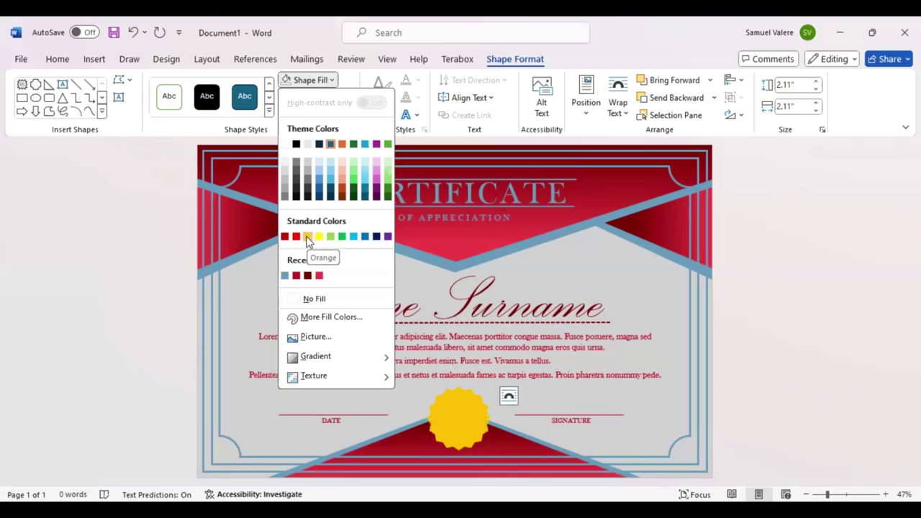
left_click(286, 276)
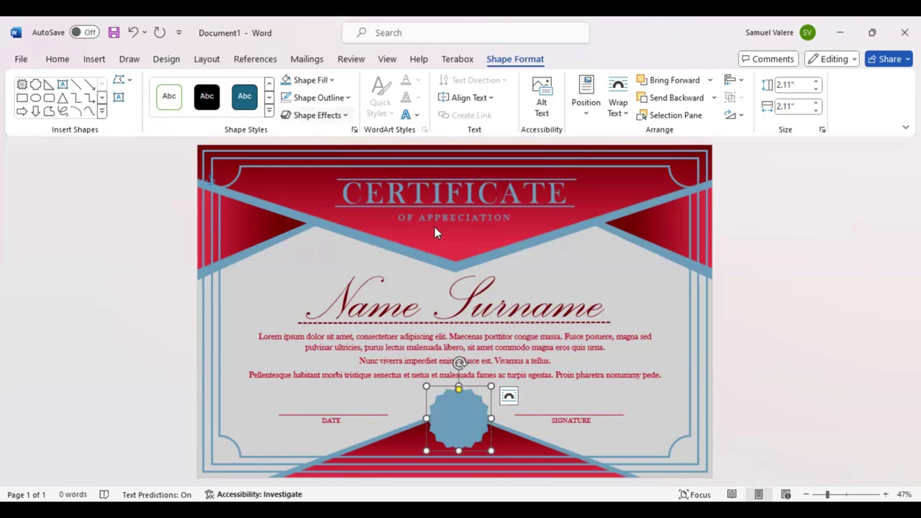
left_click(316, 115)
mouse_move(324, 140)
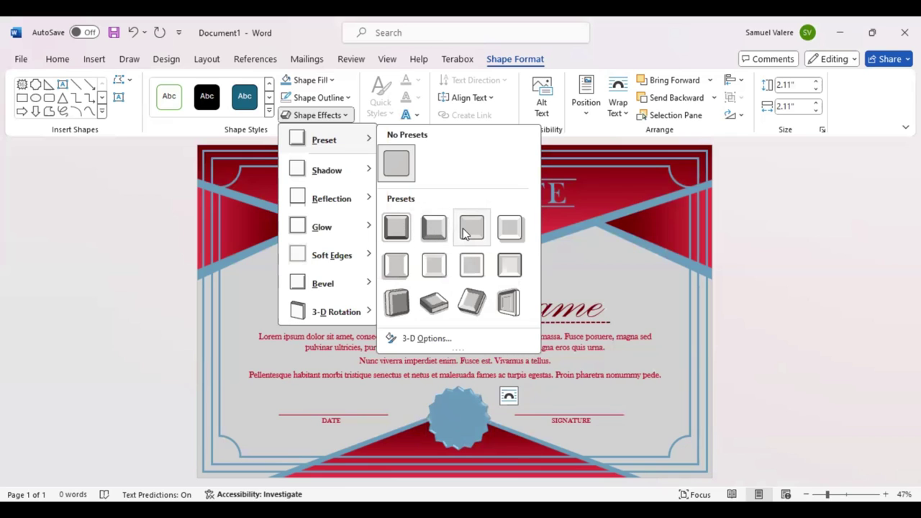
left_click(450, 403)
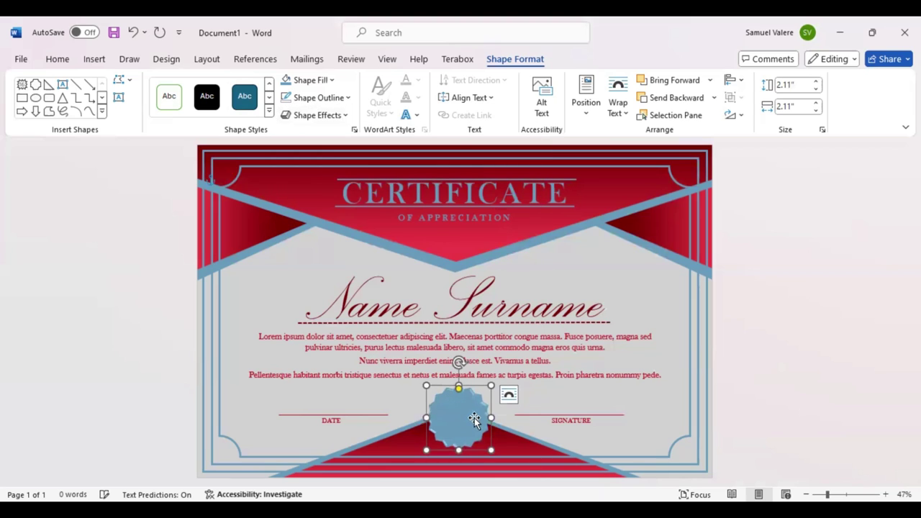
Add a text box over the seal reading 'Best' in Baskerville Old Face.
left_click(121, 99)
left_click_drag(447, 404, 496, 415)
type("Best")
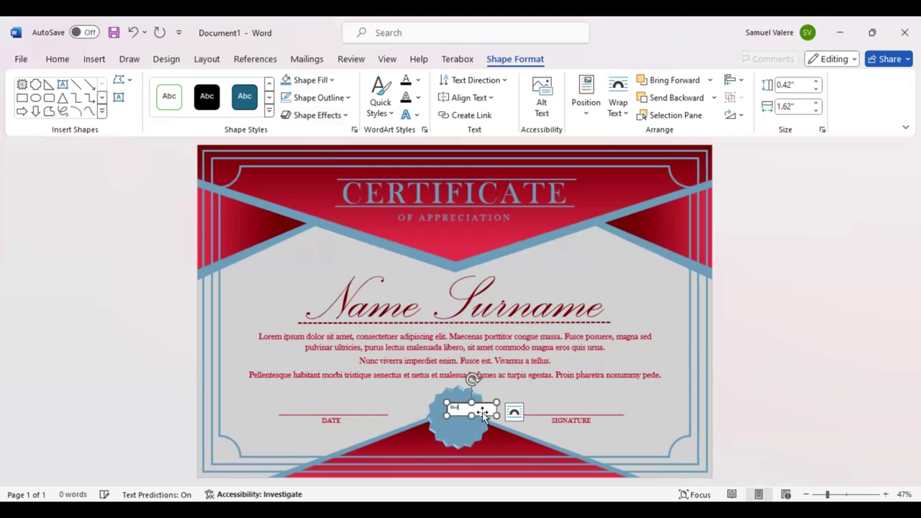
left_click_drag(446, 408, 466, 408)
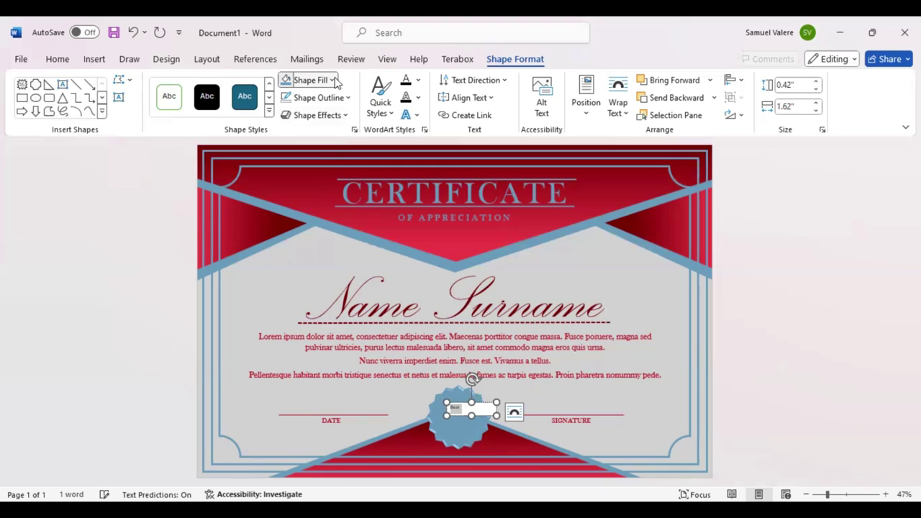
left_click(58, 60)
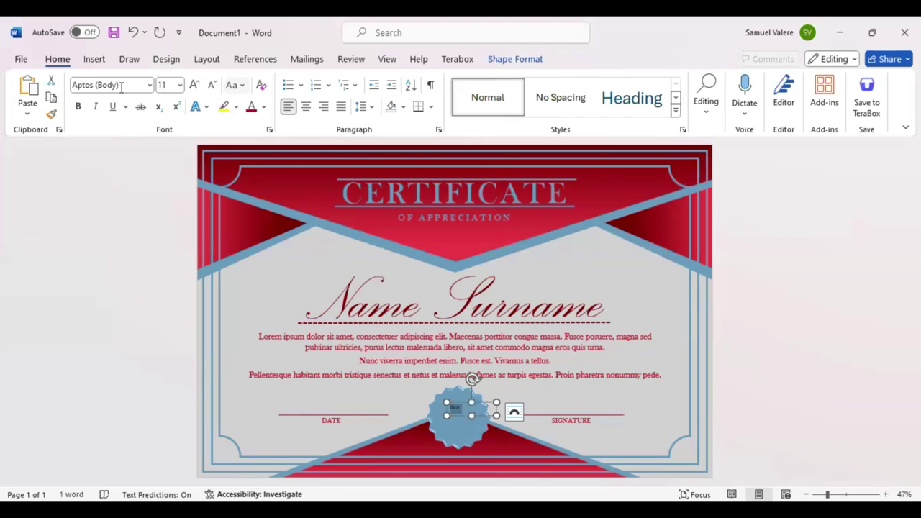
left_click(120, 84)
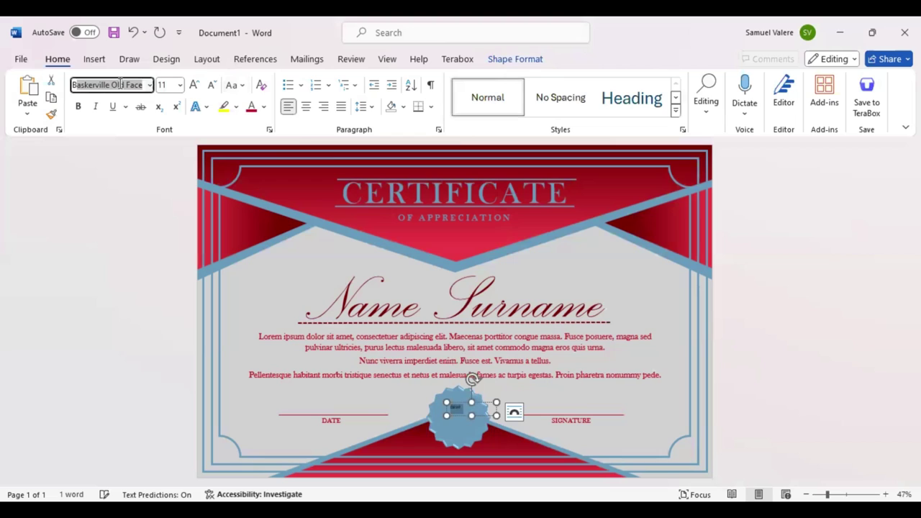
type("Baskerville Old Face")
key("Return")
Centre the BEST text and enlarge it to 36 pt.
left_click(306, 106)
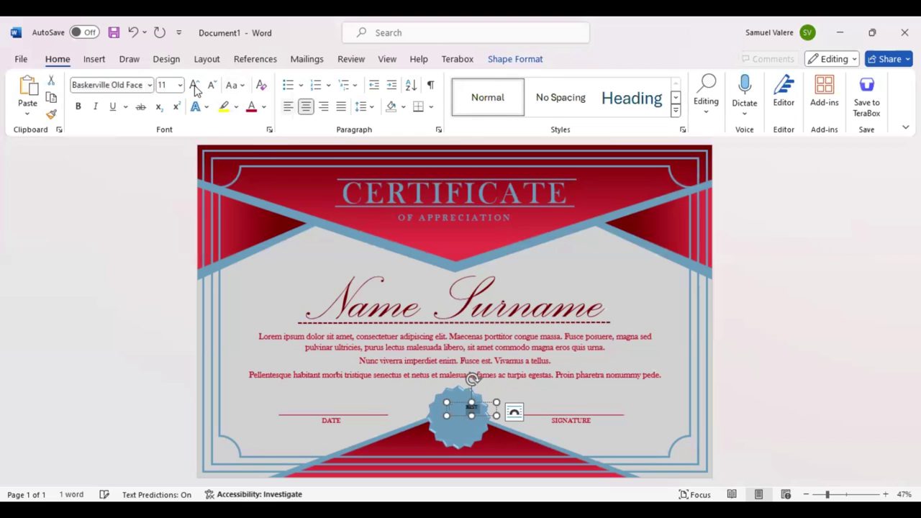
left_click(193, 86)
left_click(194, 85)
left_click(193, 86)
left_click(194, 86)
left_click(194, 86)
left_click(195, 86)
left_click(196, 86)
left_click(197, 86)
left_click(198, 87)
left_click(198, 86)
Make the text box taller so BEST shows fully and centre the seal on the page.
left_click_drag(471, 415, 469, 428)
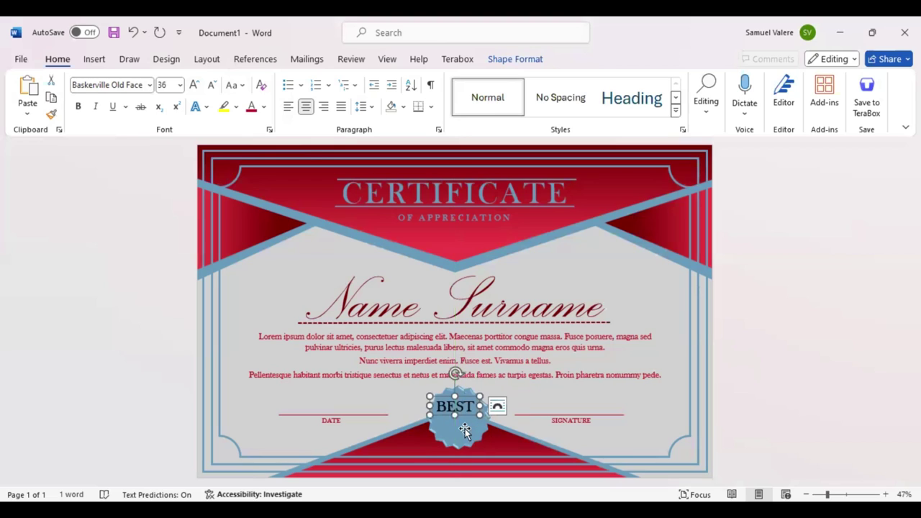
left_click(464, 429)
left_click_drag(466, 429, 466, 429)
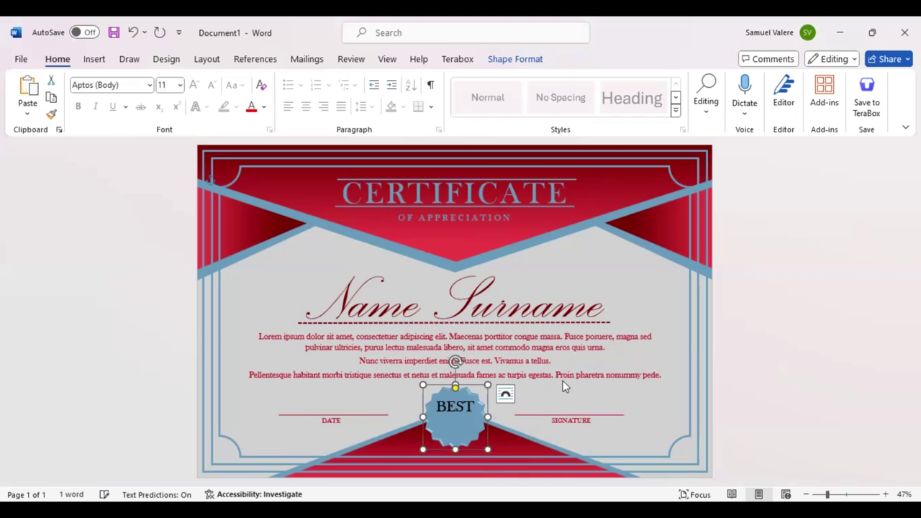
Colour BEST dark red and duplicate its text box below with the word AWARD.
right_click(455, 407)
left_click(554, 386)
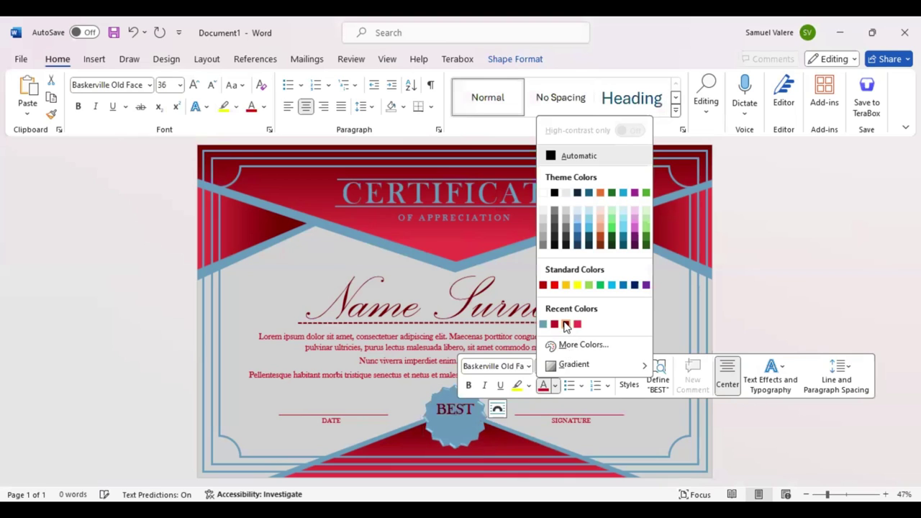
left_click(566, 323)
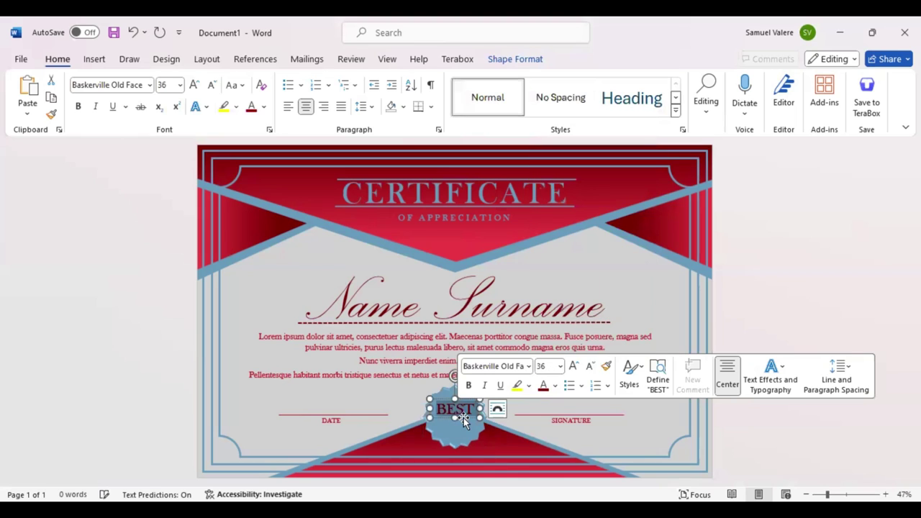
left_click_drag(464, 417, 461, 429, "ctrl")
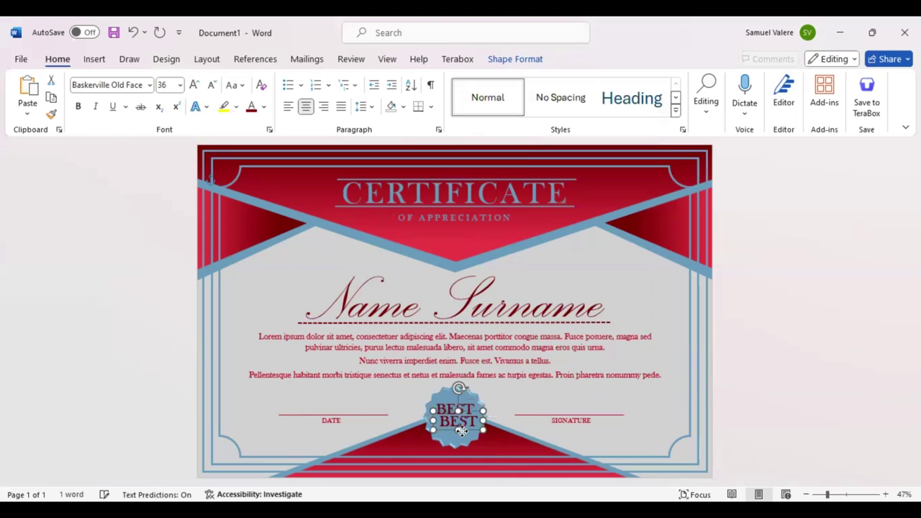
left_click_drag(461, 430, 460, 425)
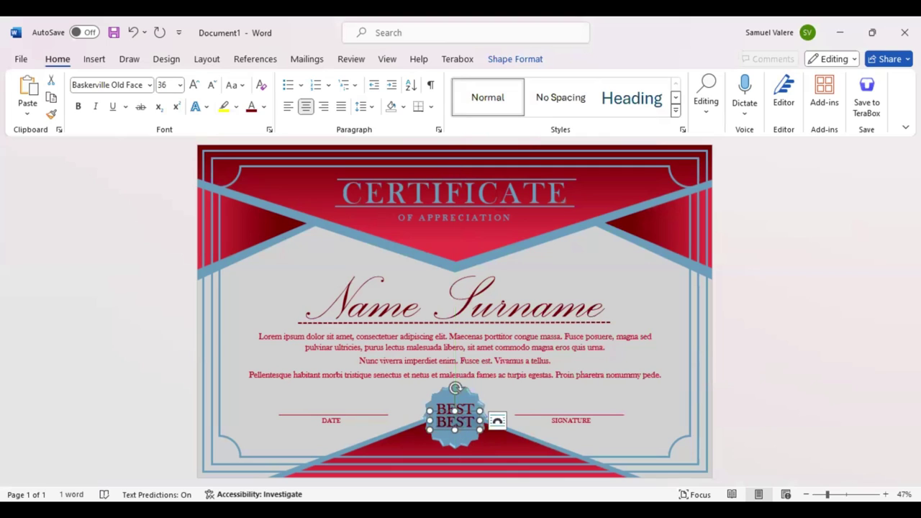
type("AWA")
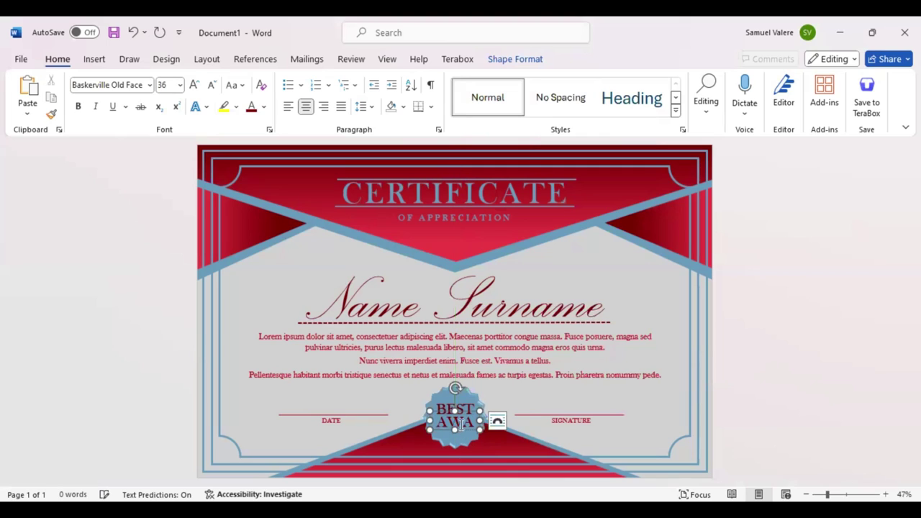
type("RD")
Shrink AWARD to 22 pt and fit its text box centred under BEST.
double_click(455, 419)
left_click(592, 383)
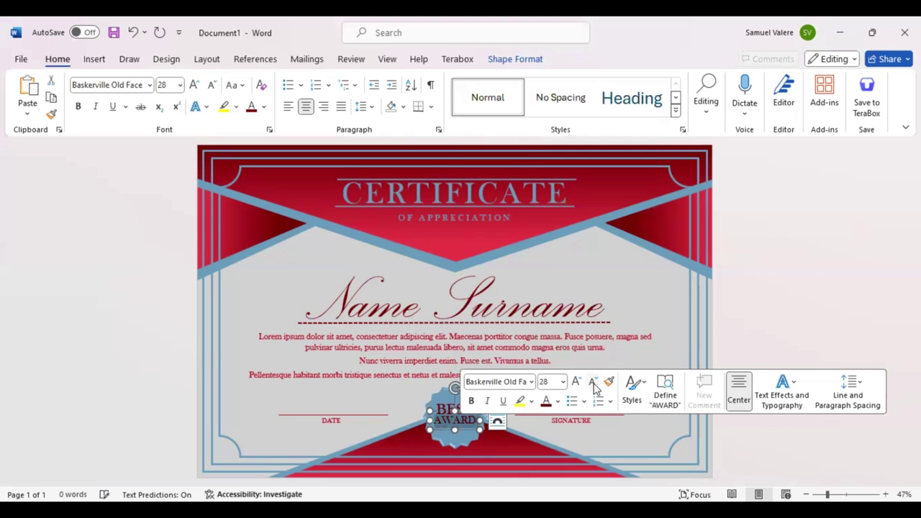
left_click(592, 383)
left_click(594, 386)
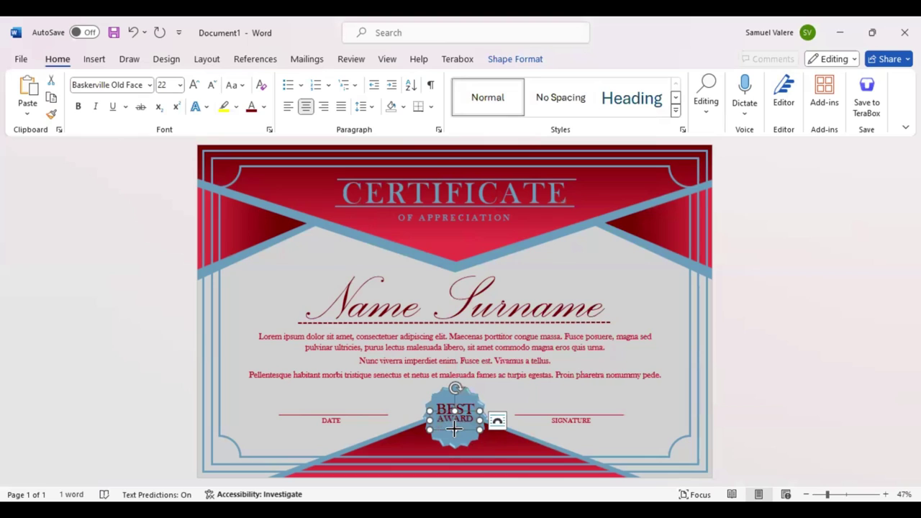
left_click_drag(455, 431, 466, 426)
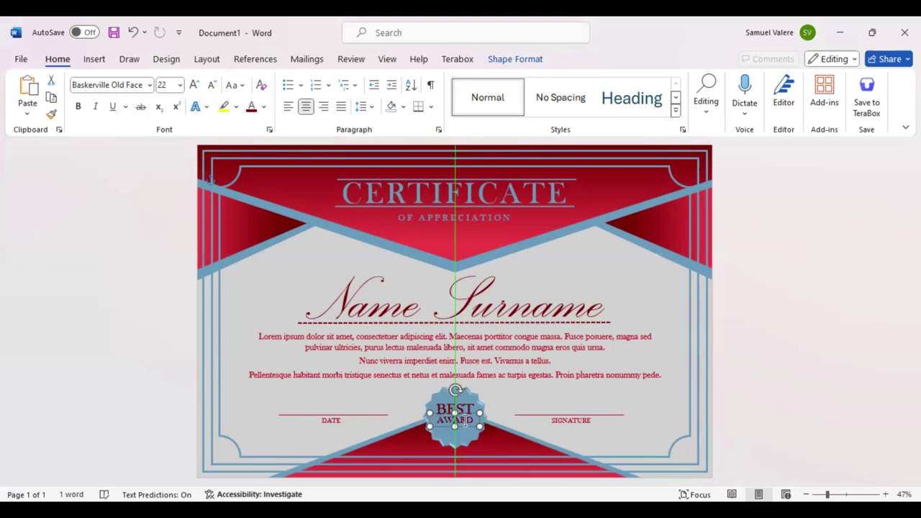
left_click_drag(559, 397, 559, 397)
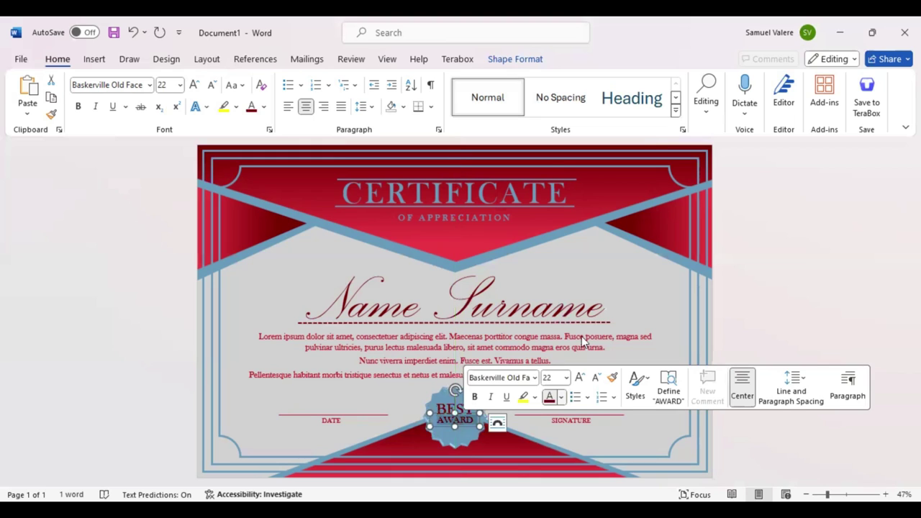
Colour AWARD red and align the whole badge with the page centre.
left_click(561, 396)
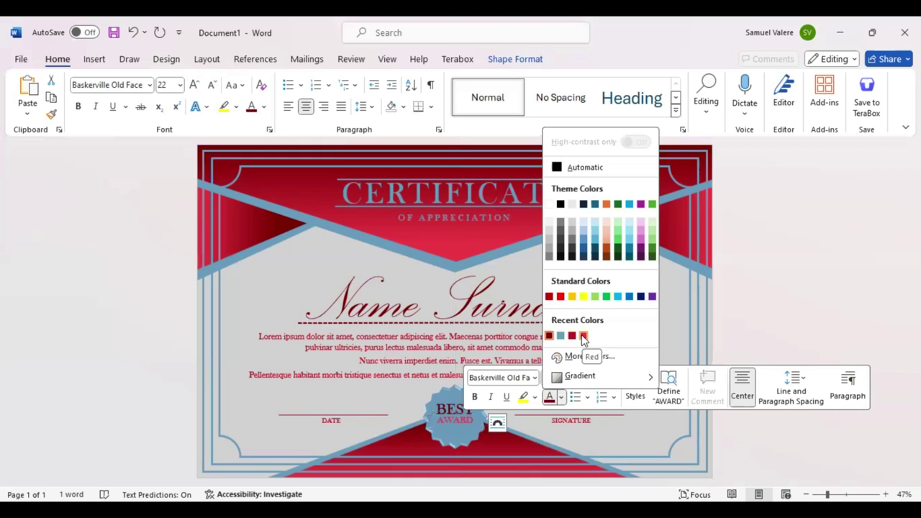
left_click(448, 412)
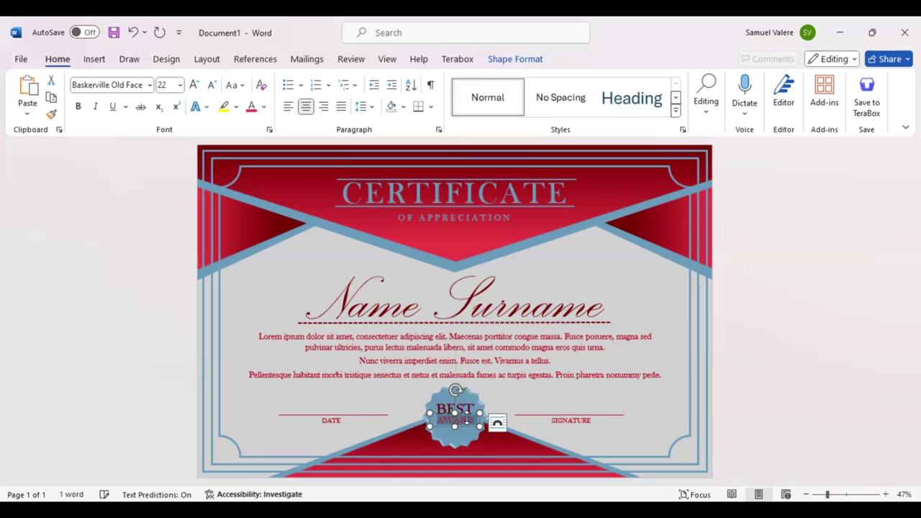
left_click(467, 420)
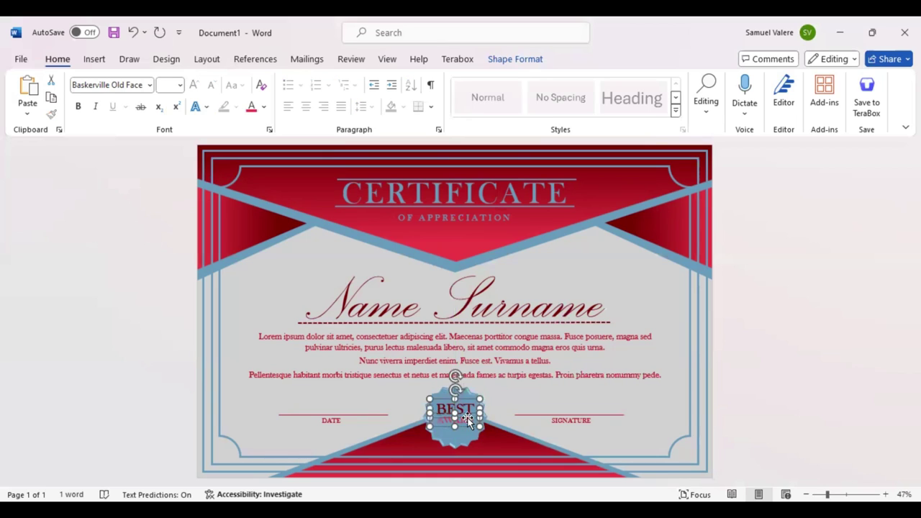
left_click_drag(468, 420, 466, 418)
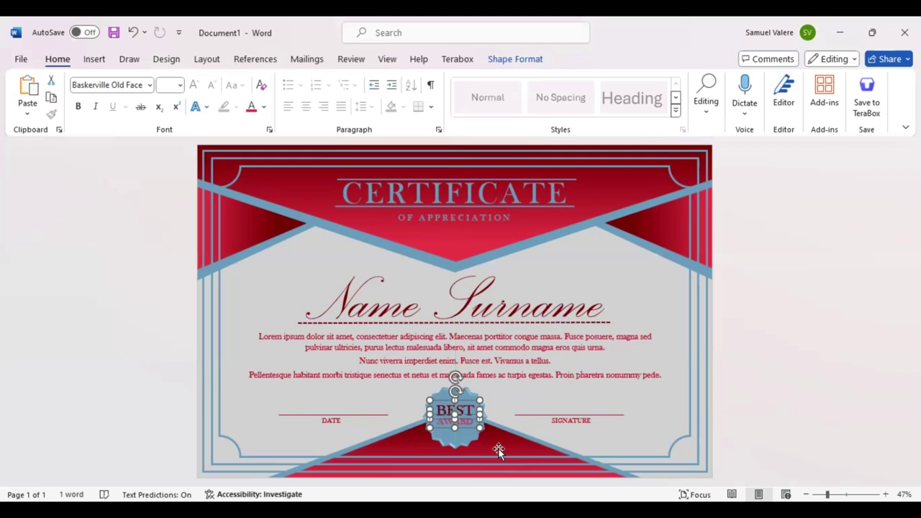